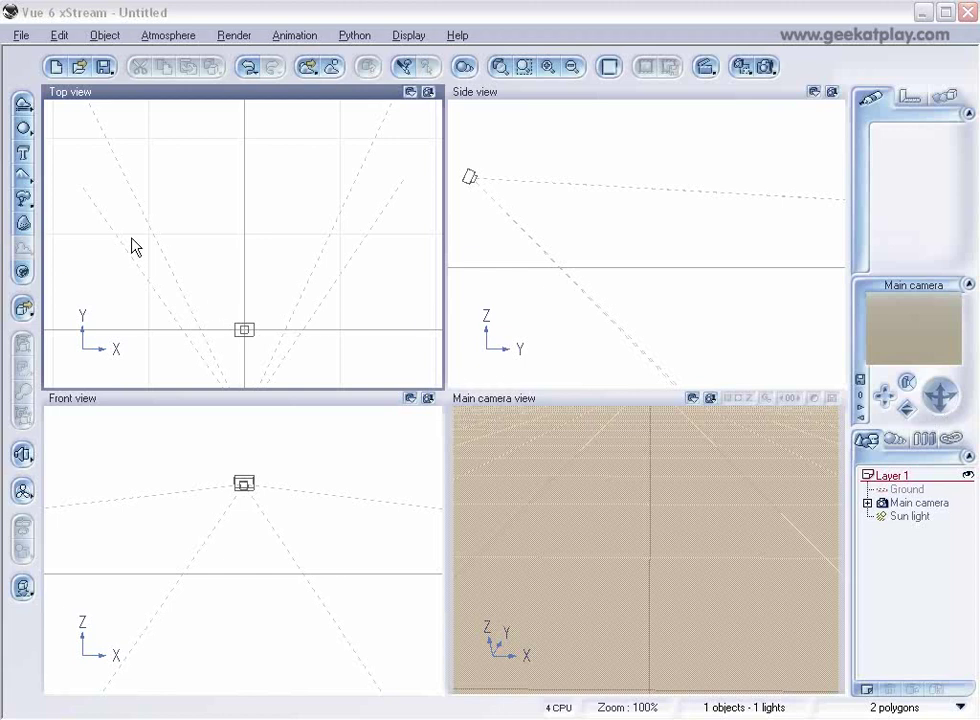
Step: Add a new terrain, Terrain3, nudge it slightly along Y, and bring up its options
left_click(23, 176)
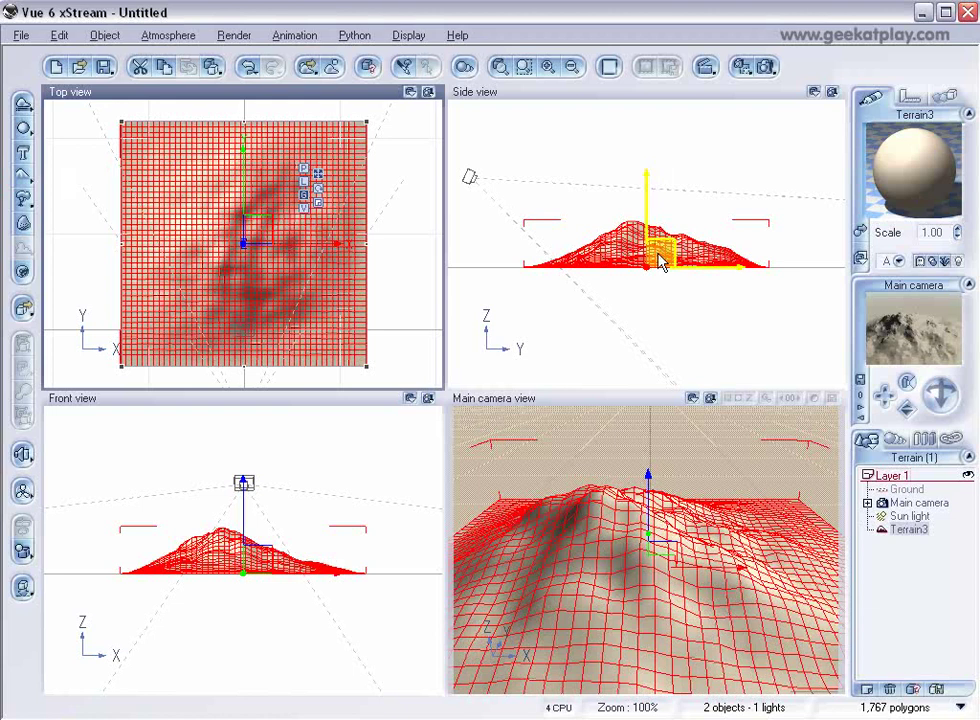
mouse_move(660, 262)
left_mouse_down()
mouse_move(672, 250)
mouse_move(672, 262)
left_mouse_up()
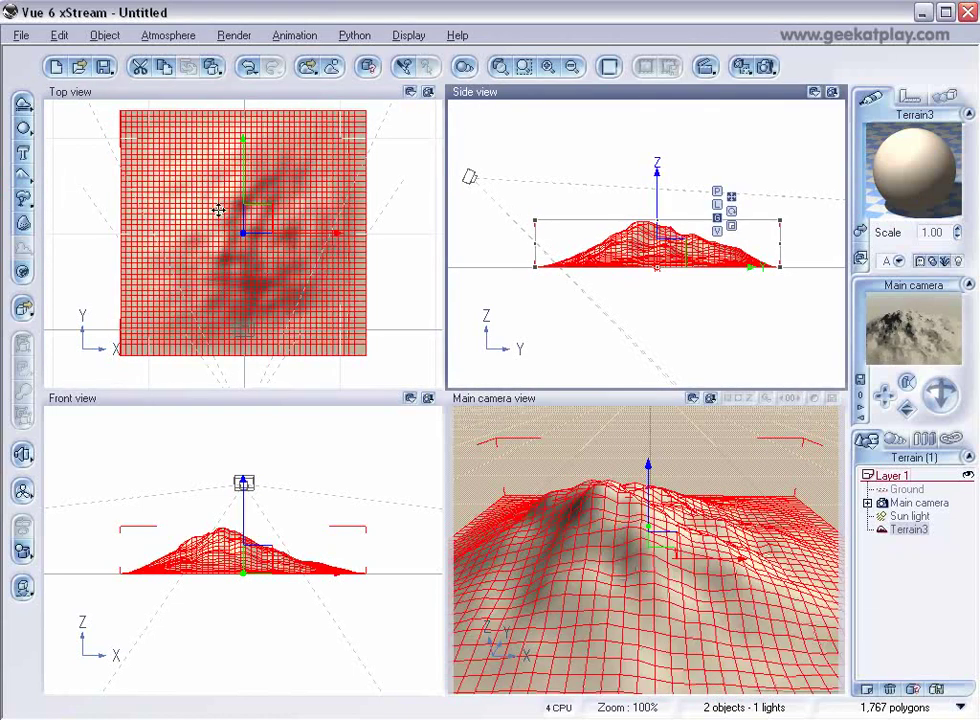
right_click(219, 201)
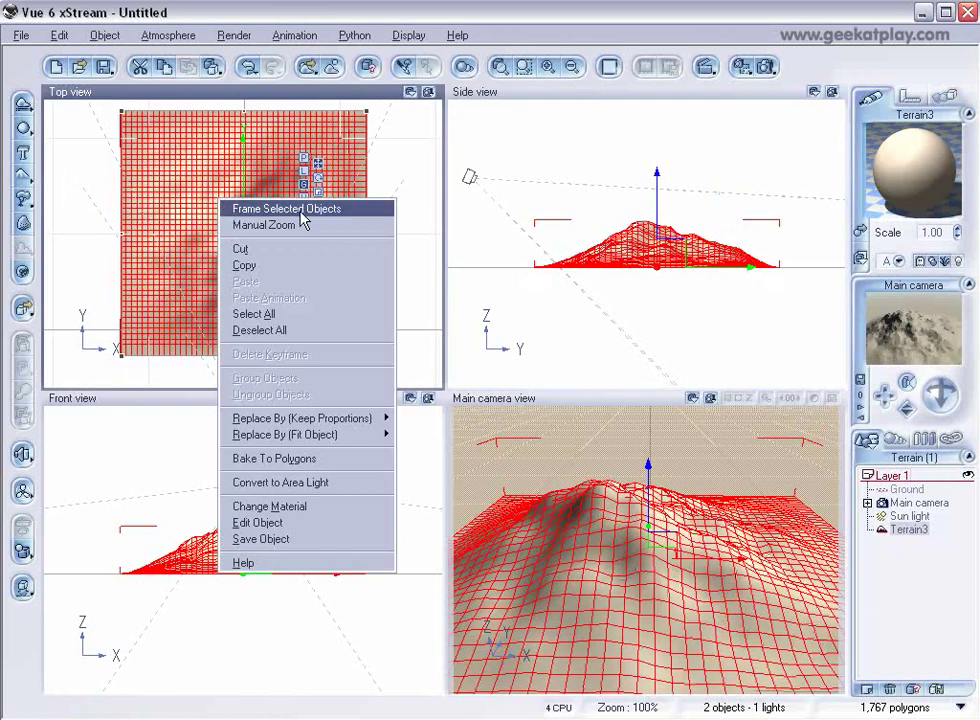
Step: Reset Terrain3 flat in the terrain editor and load hole2.jpg as the paint brush shape
left_click(299, 524)
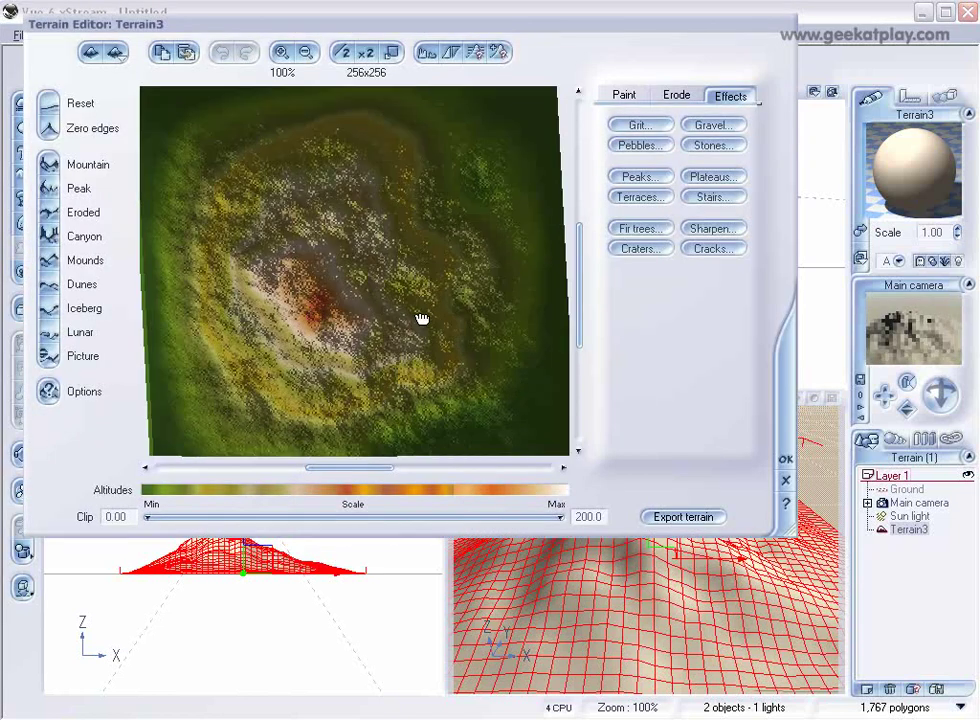
left_click(53, 108)
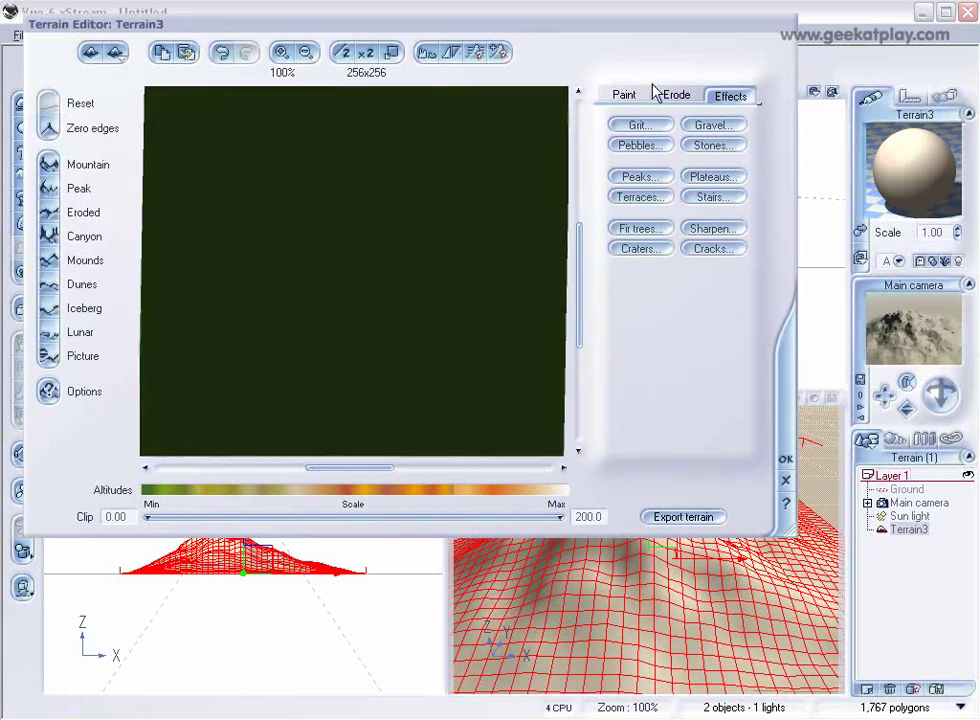
left_click(622, 100)
left_click(734, 134)
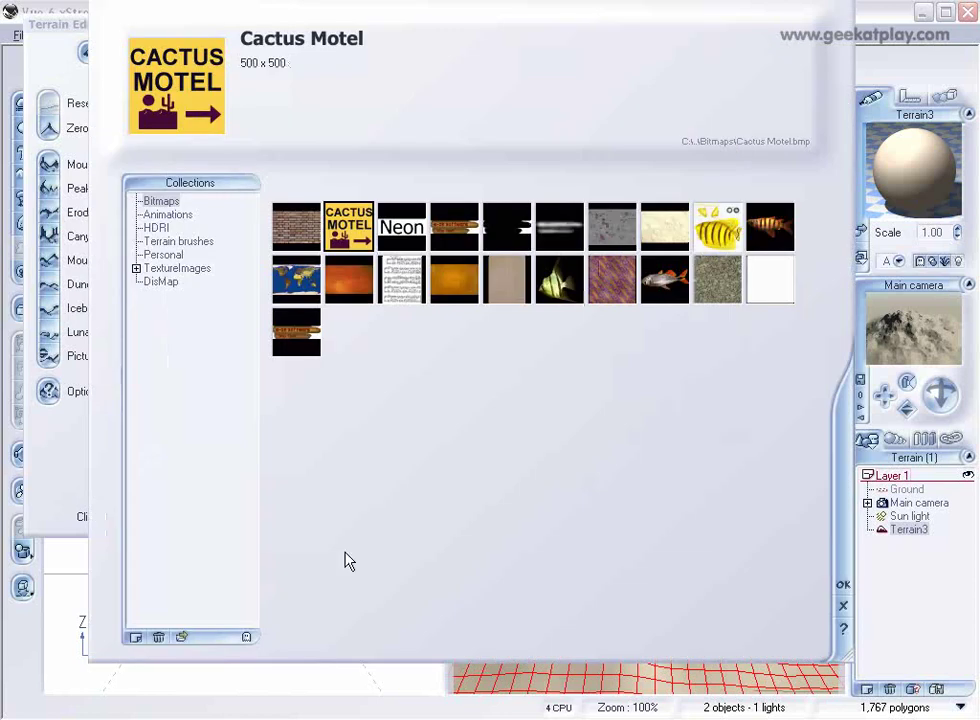
left_click(181, 637)
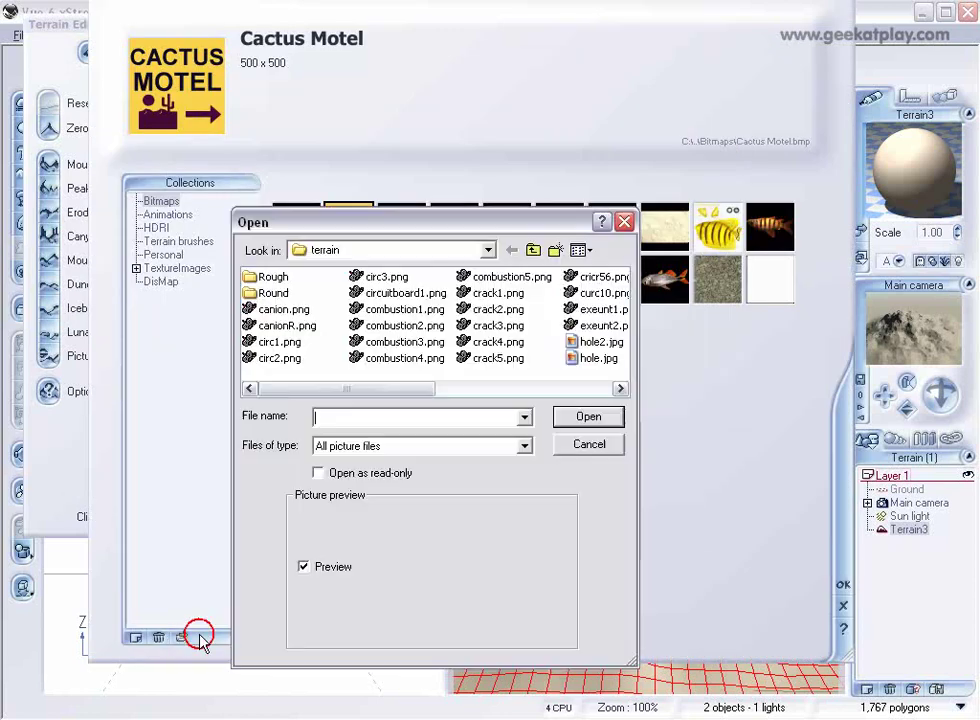
left_click(590, 362)
left_click(600, 342)
left_click(585, 420)
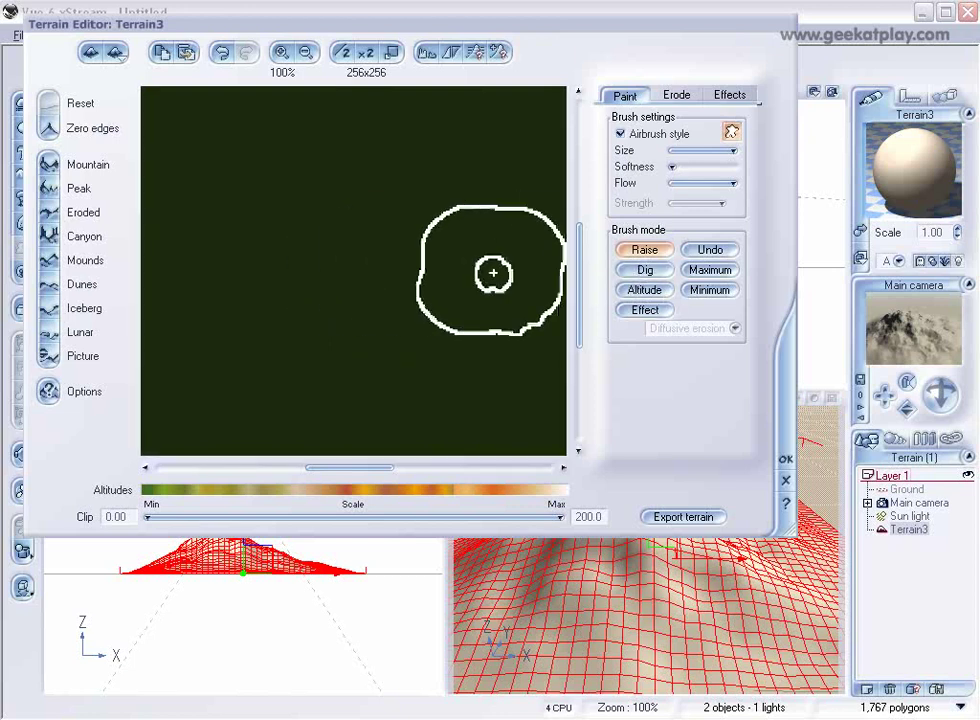
Step: Double the terrain resolution to 512x512 and stamp the crater brush at its centre
left_click(366, 52)
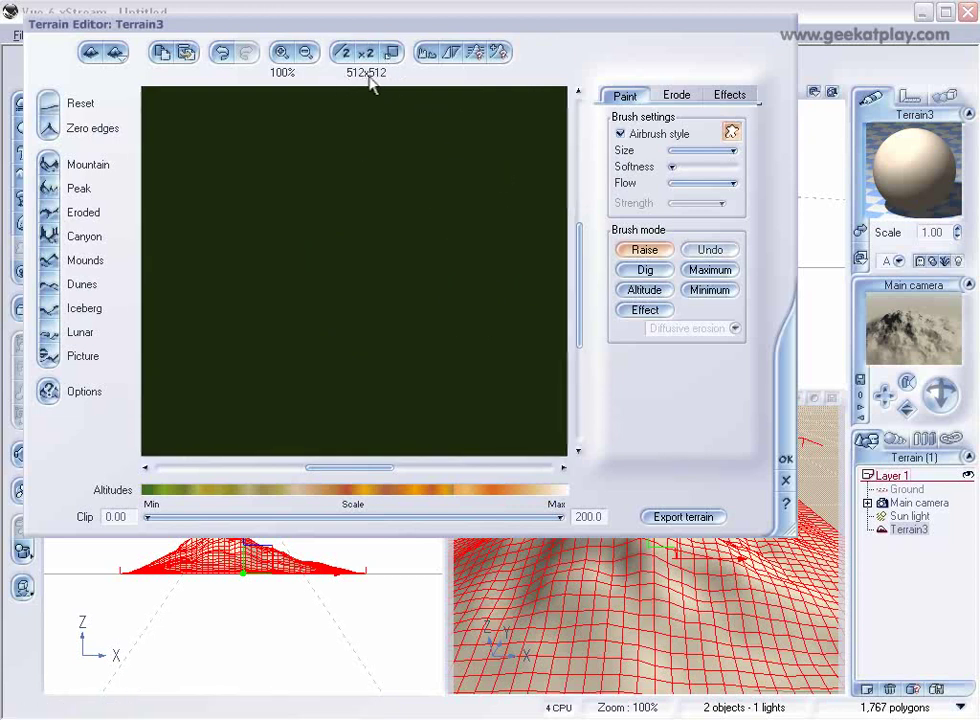
left_click(354, 276)
mouse_move(525, 267)
right_mouse_down()
mouse_move(503, 212)
mouse_move(461, 193)
mouse_move(465, 205)
right_mouse_up()
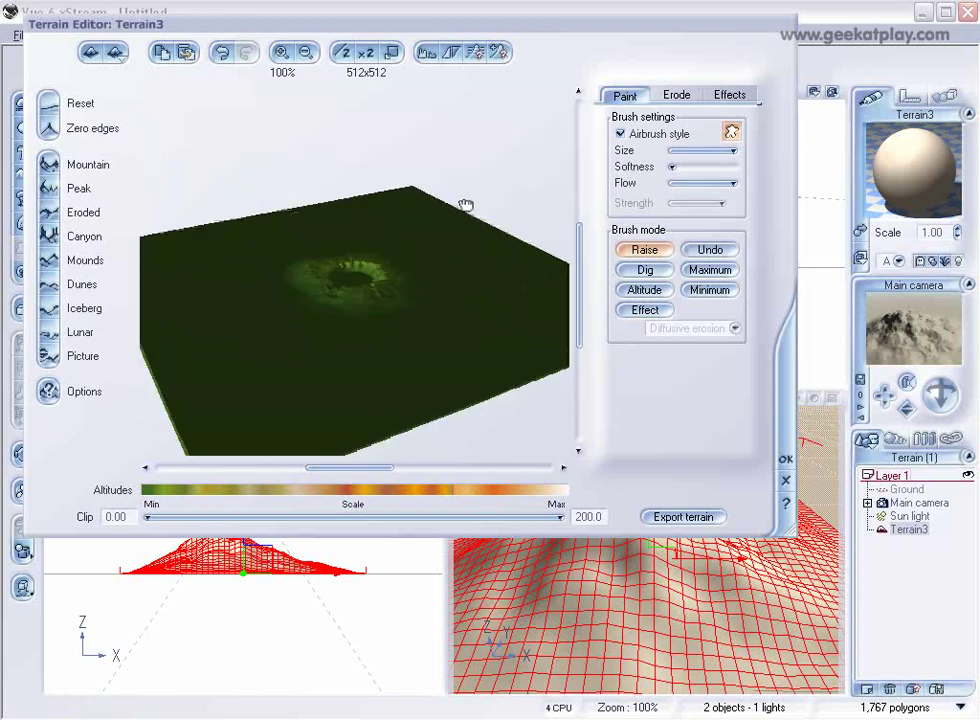
Step: Apply the Grit and Stones effects to roughen the terrain surface
left_click(728, 99)
left_click(642, 122)
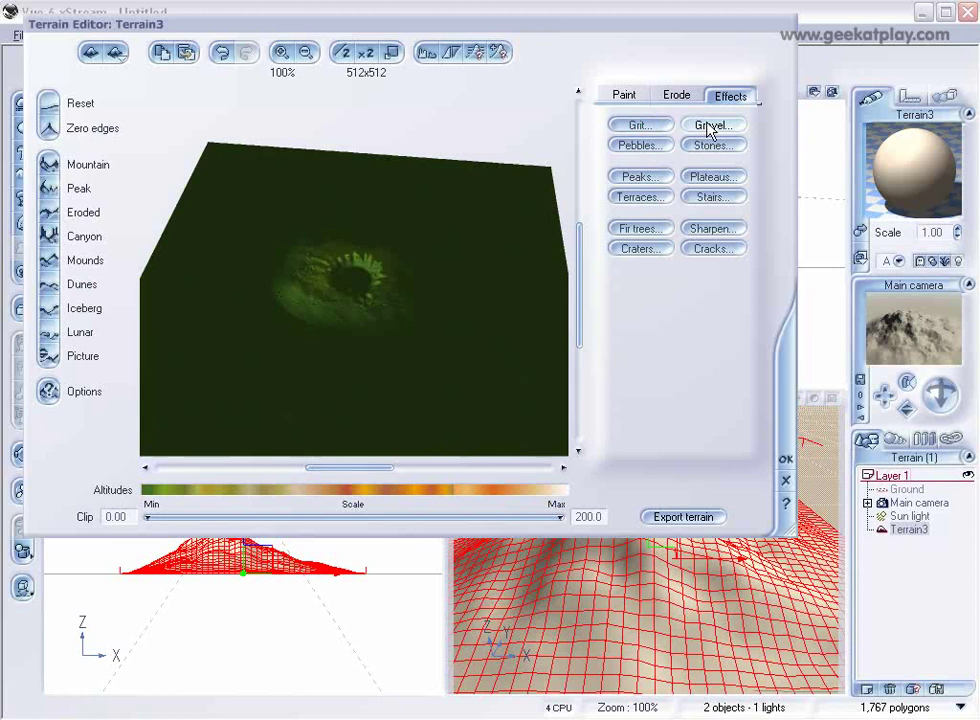
left_click(722, 145)
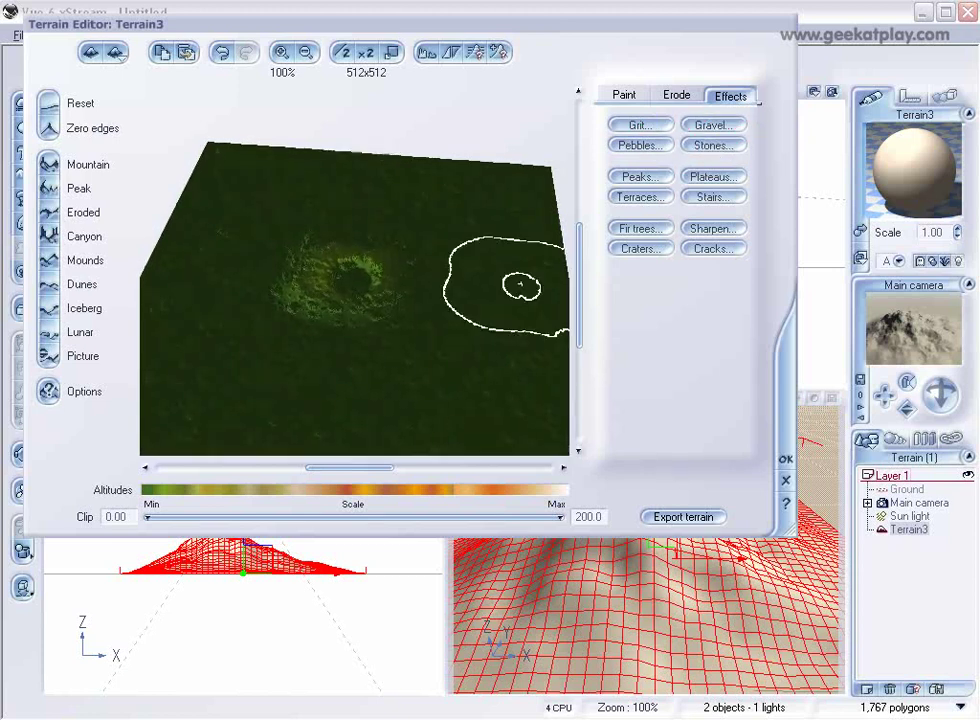
mouse_move(518, 284)
left_mouse_down()
mouse_move(525, 265)
mouse_move(521, 284)
left_mouse_up()
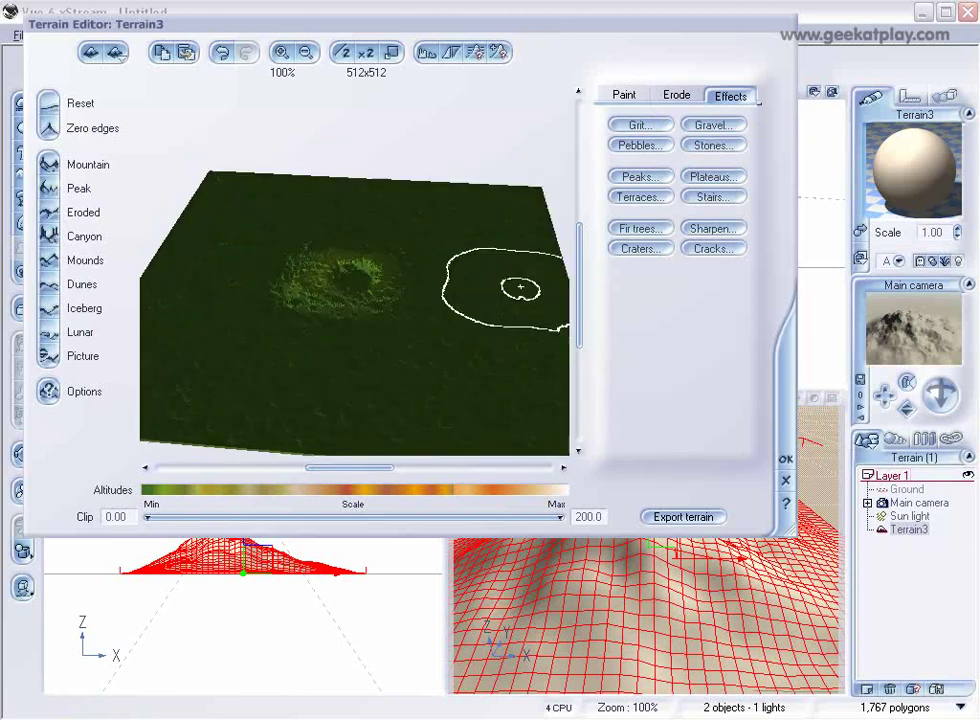
Step: Close the Terrain Editor with OK and render a preview of the Main camera view
left_click(786, 461)
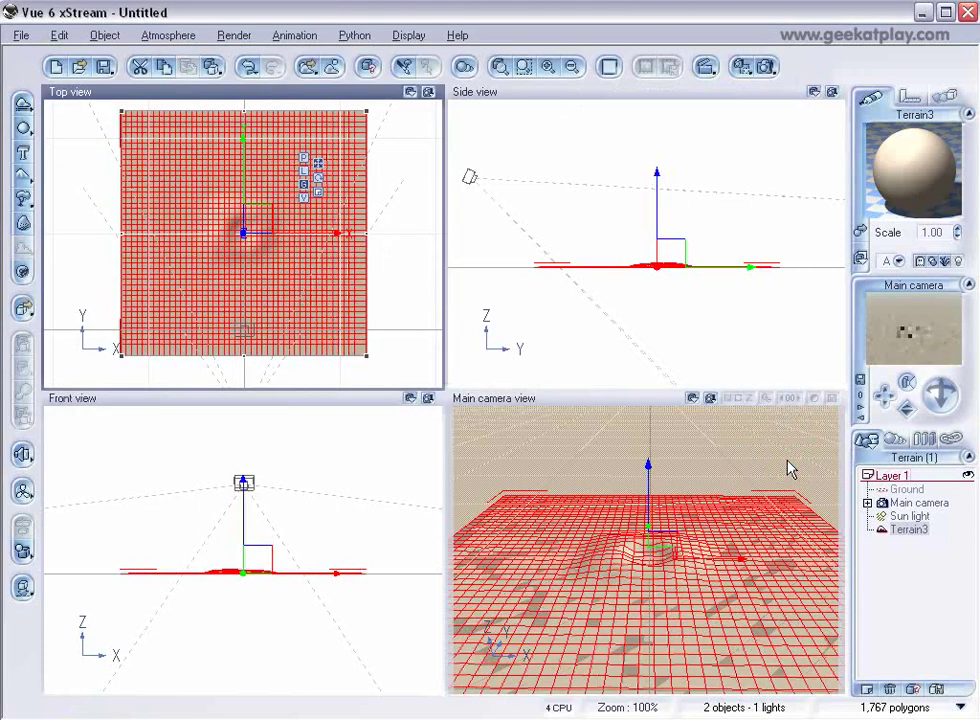
left_click(766, 68)
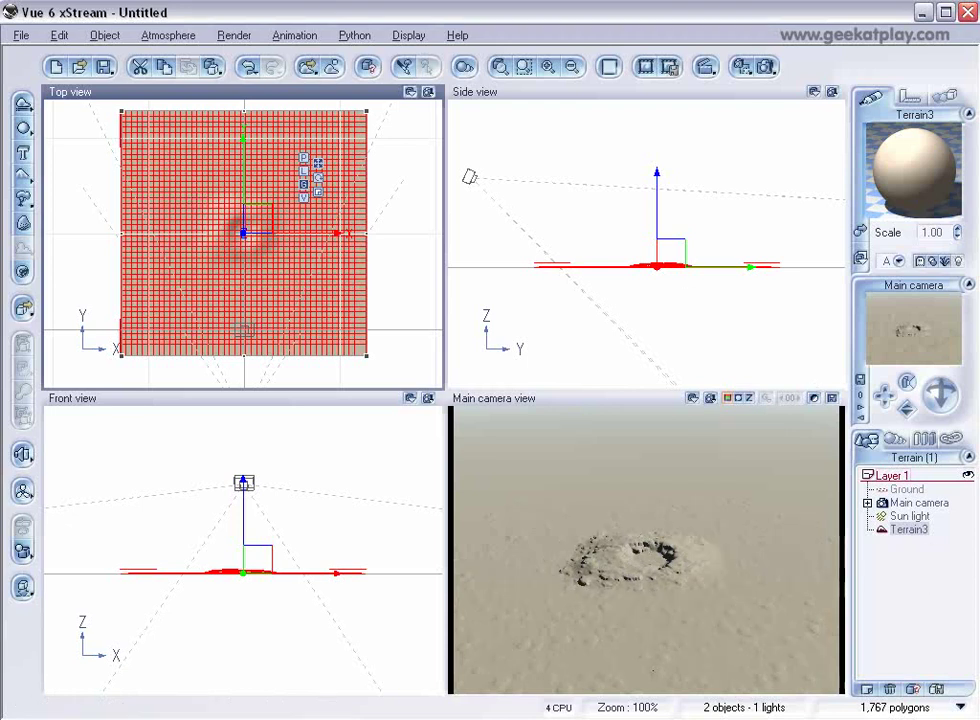
Step: Add a sphere, move it along Y in the Side view, and frame all views
left_click(21, 127)
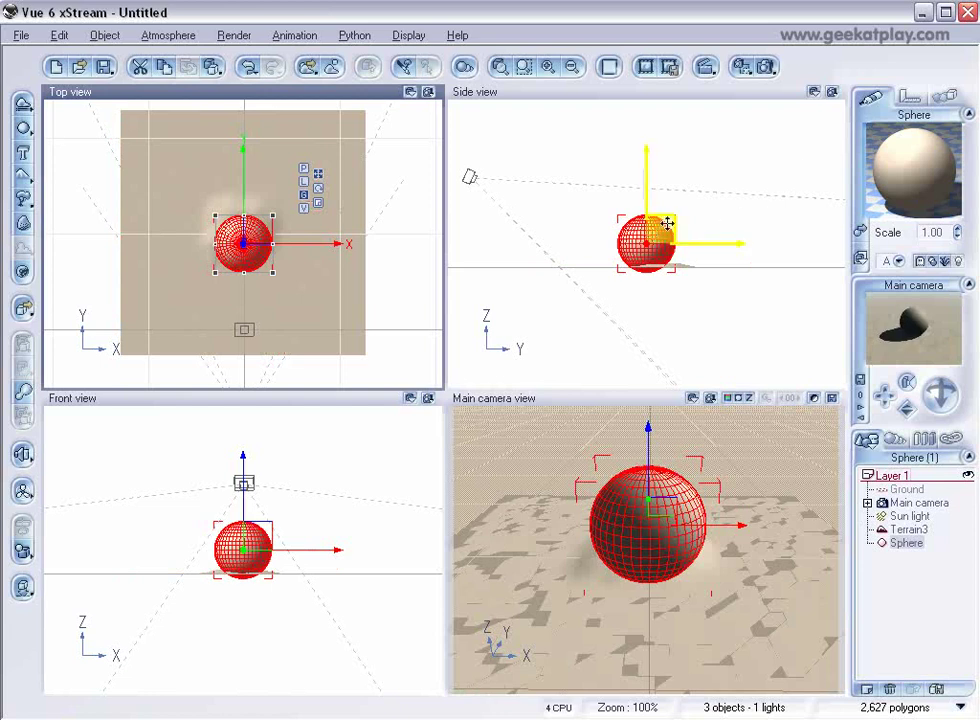
left_click(602, 244)
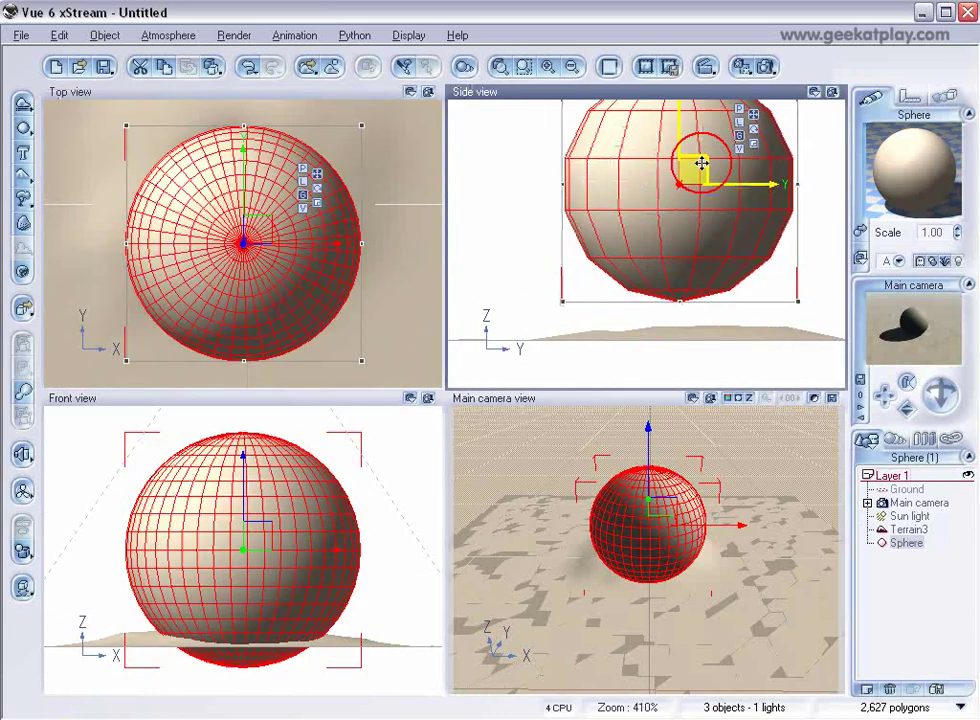
left_click_drag(696, 164, 700, 220)
right_click(374, 216)
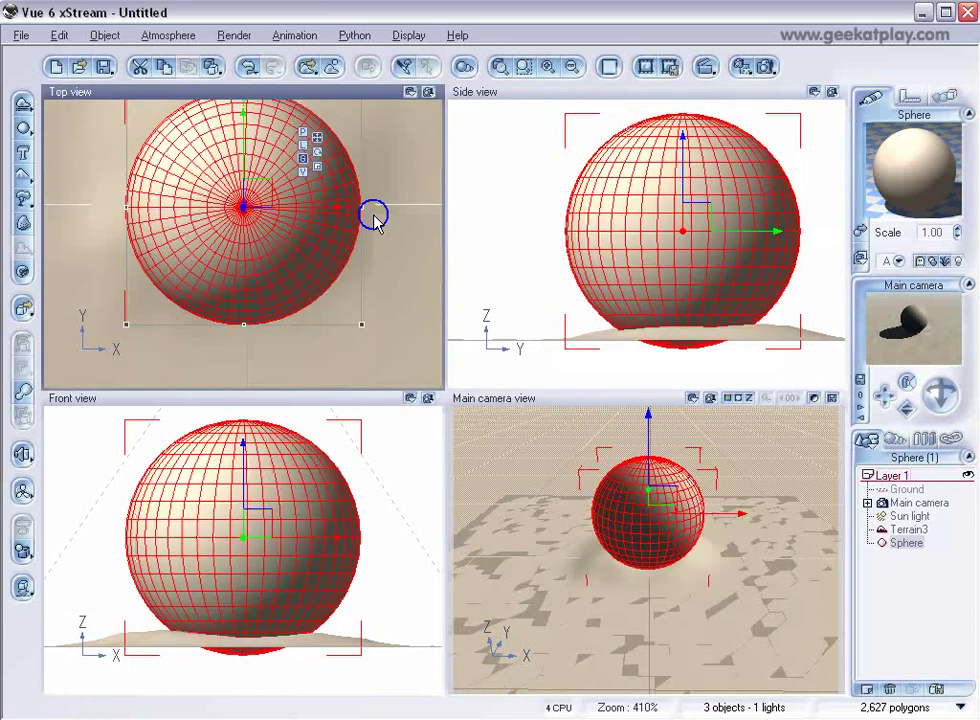
left_click(250, 190)
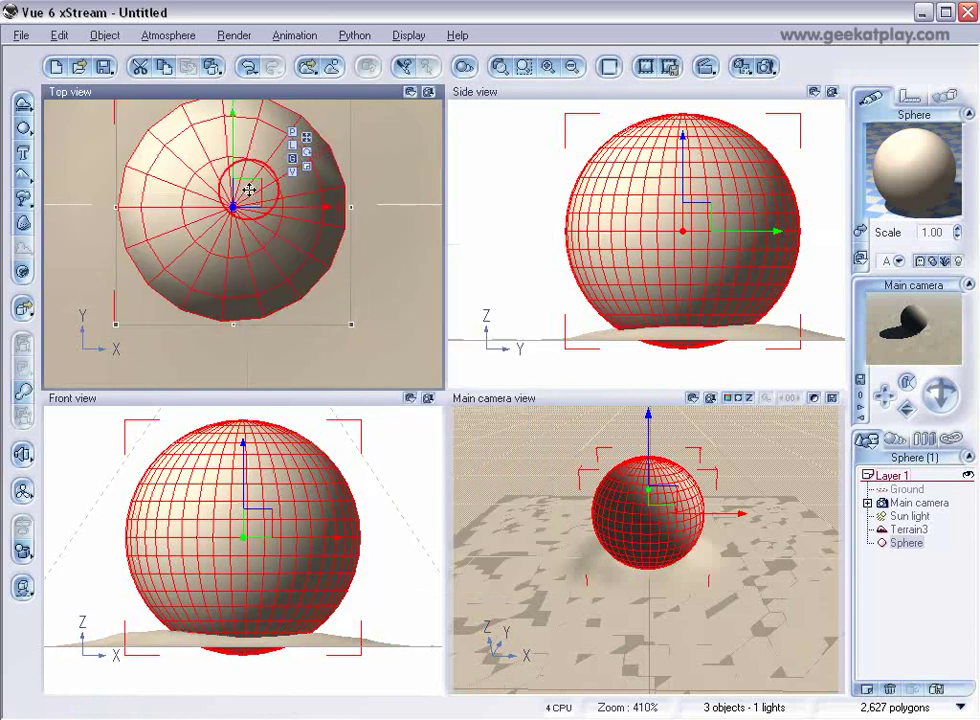
Step: Centre the sphere over the crater in the Top, camera and Front views, dropping it onto the terrain
scroll(247, 190, "down", 5)
mouse_move(245, 203)
left_mouse_down()
mouse_move(247, 212)
mouse_move(258, 201)
left_mouse_up()
scroll(694, 216, "up", 5)
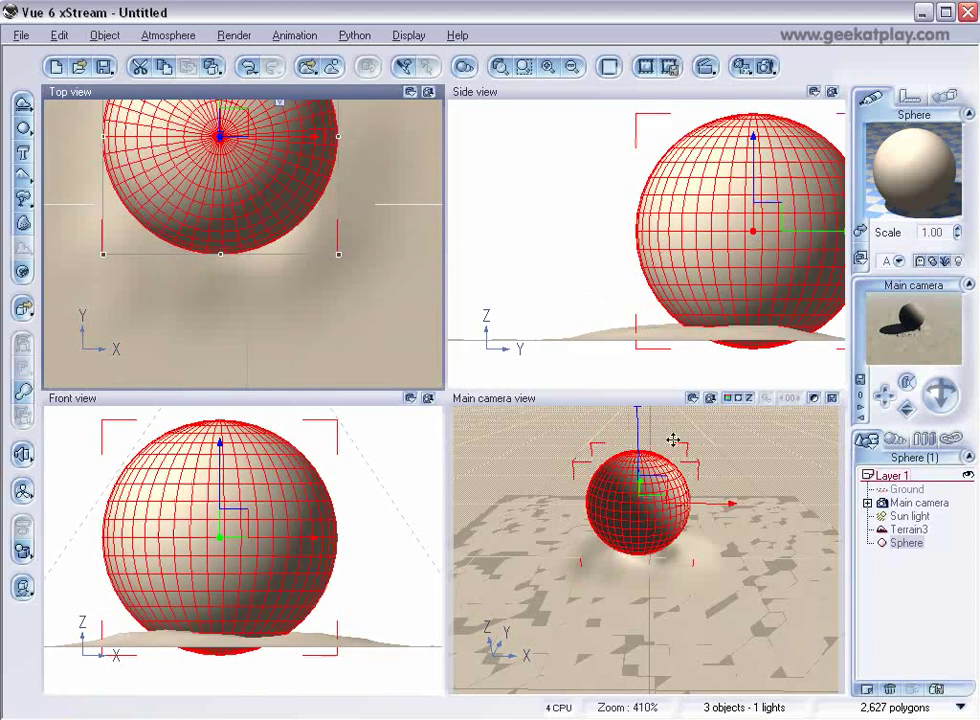
left_click_drag(656, 486, 672, 510)
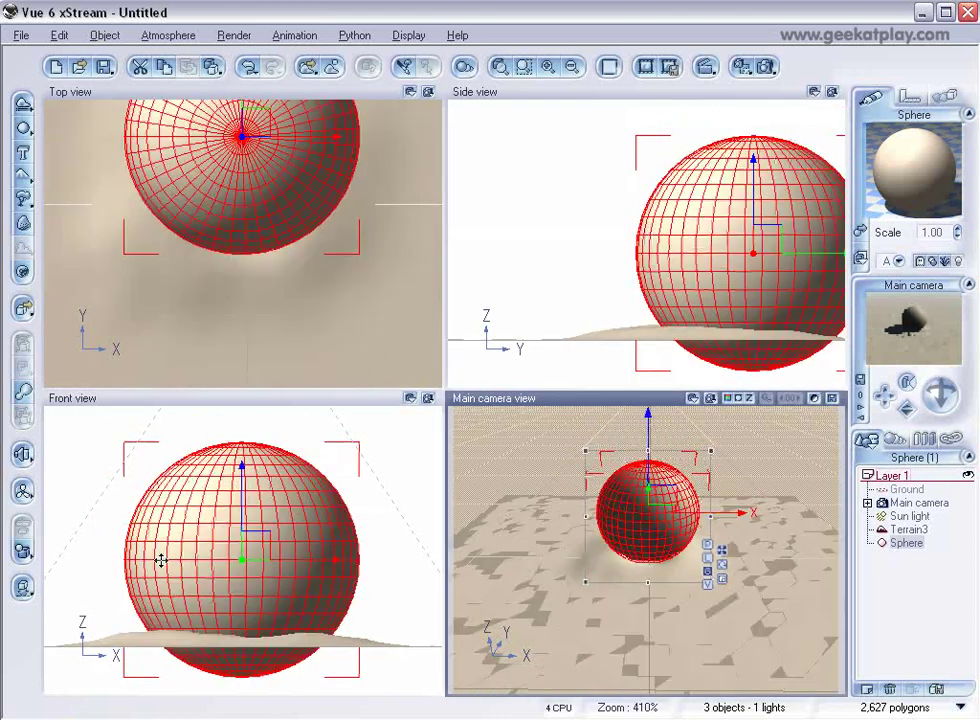
mouse_move(273, 532)
left_mouse_down()
mouse_move(269, 499)
mouse_move(273, 511)
left_mouse_up()
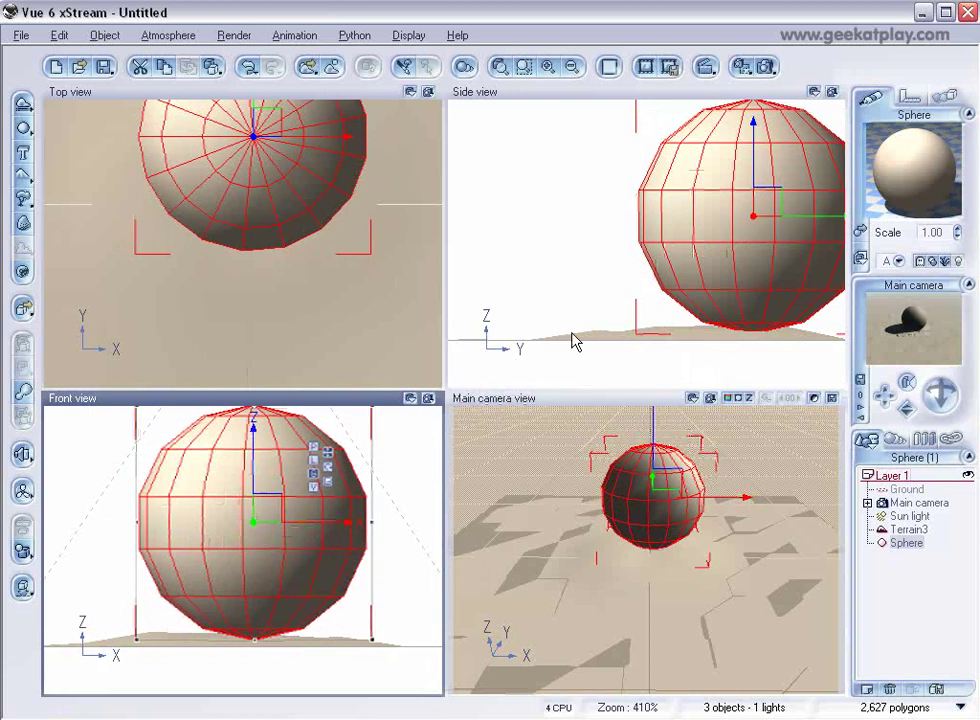
left_click(22, 587)
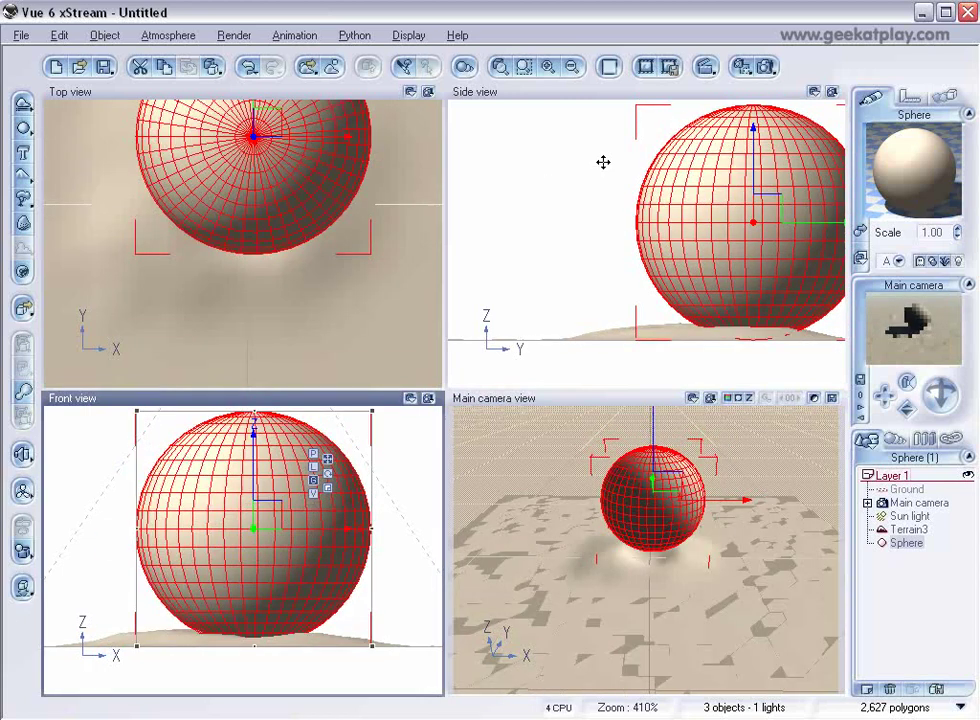
left_click_drag(768, 209, 712, 212)
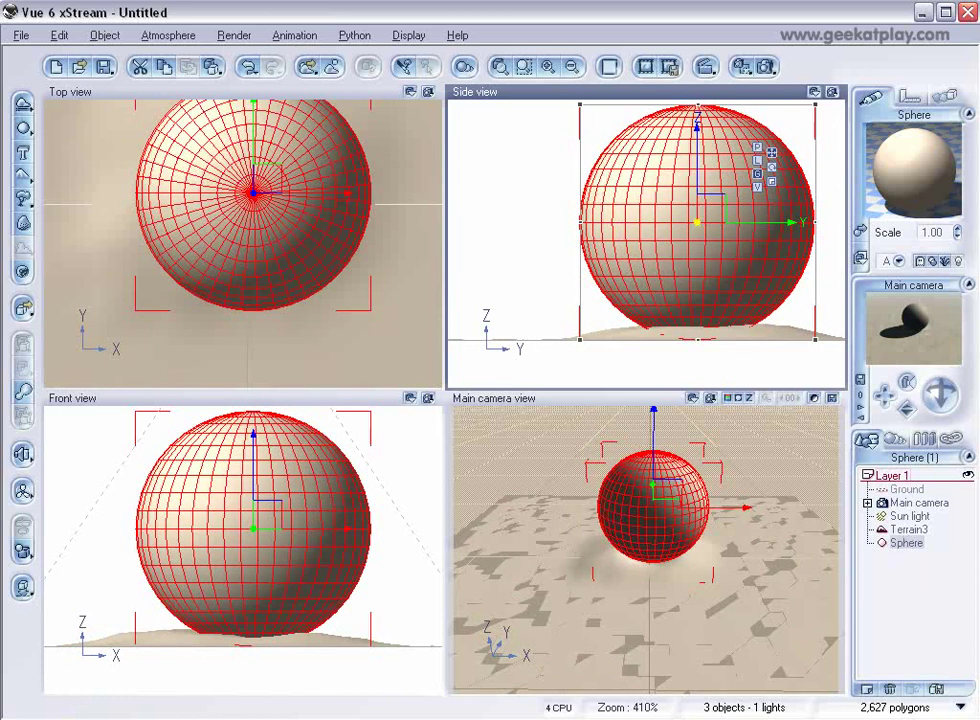
Step: Combine Terrain3 and the sphere with Boolean Difference, preview the render, and select the Difference
left_click(906, 529)
left_click(904, 542)
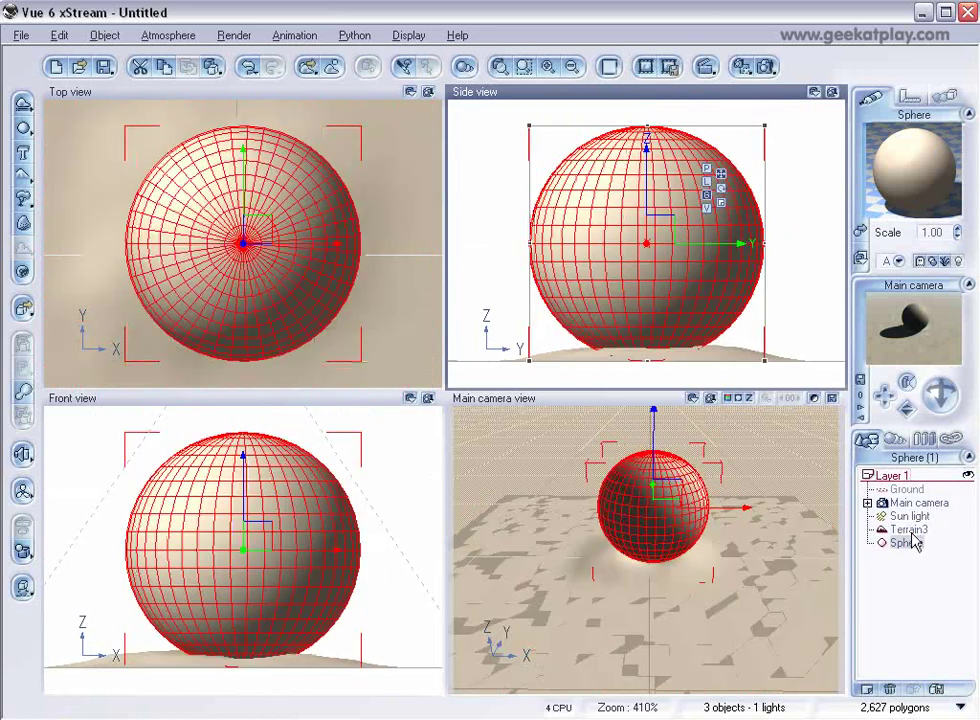
left_click(910, 530, "ctrl")
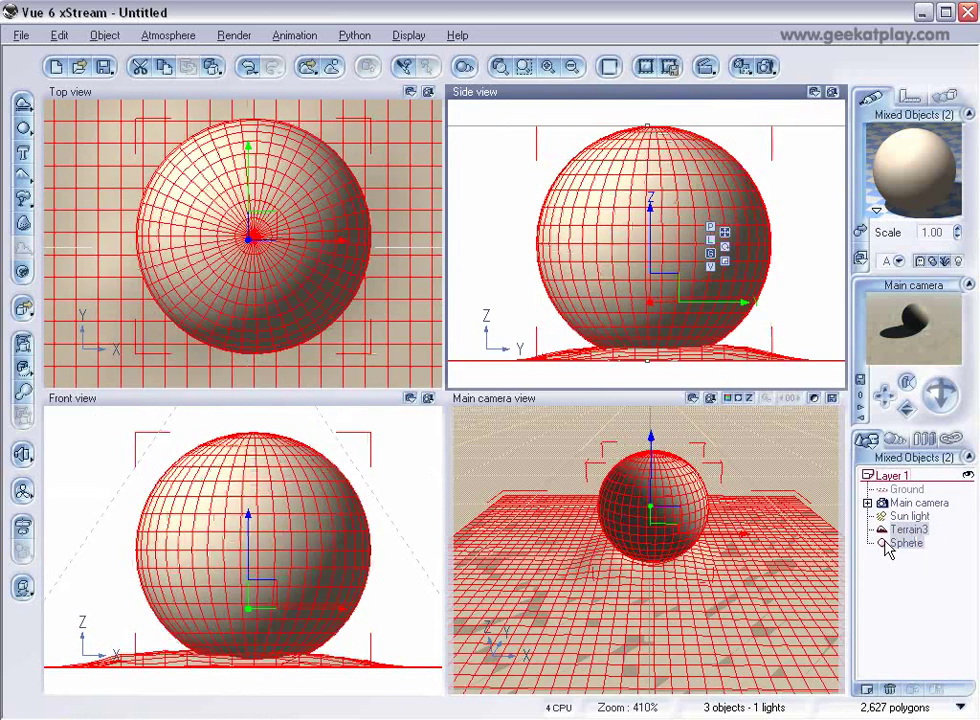
left_click(25, 369)
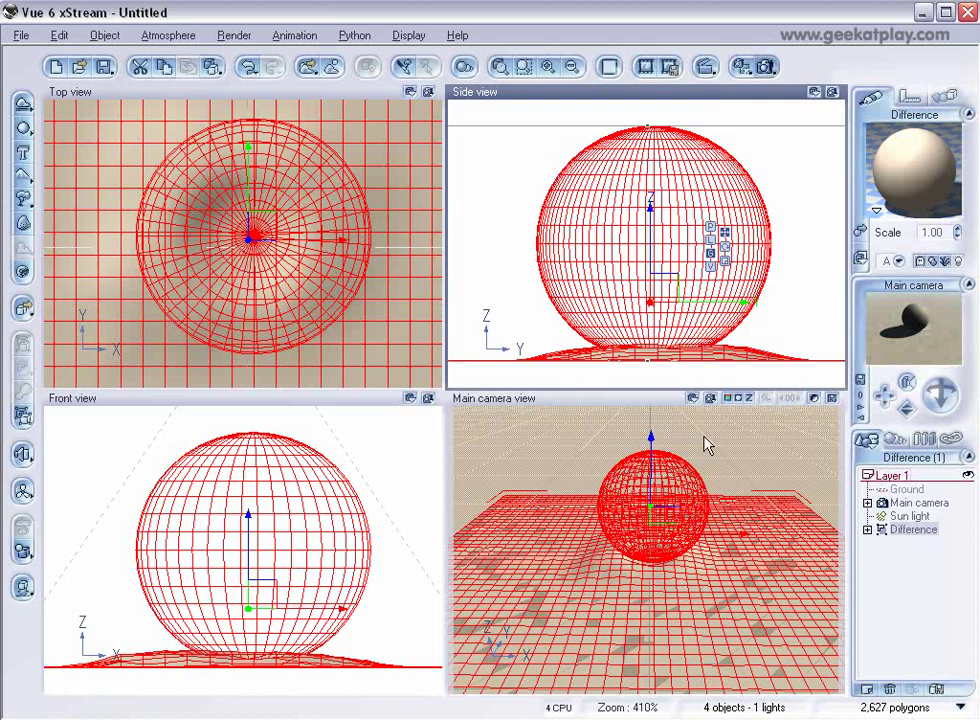
left_click(766, 67)
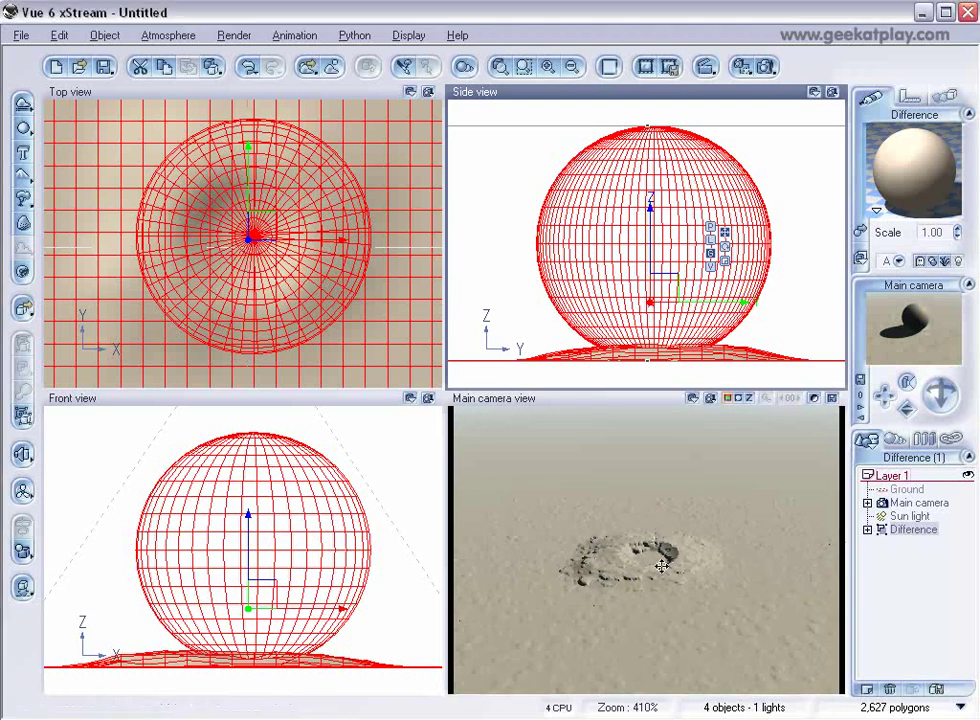
left_click(913, 531)
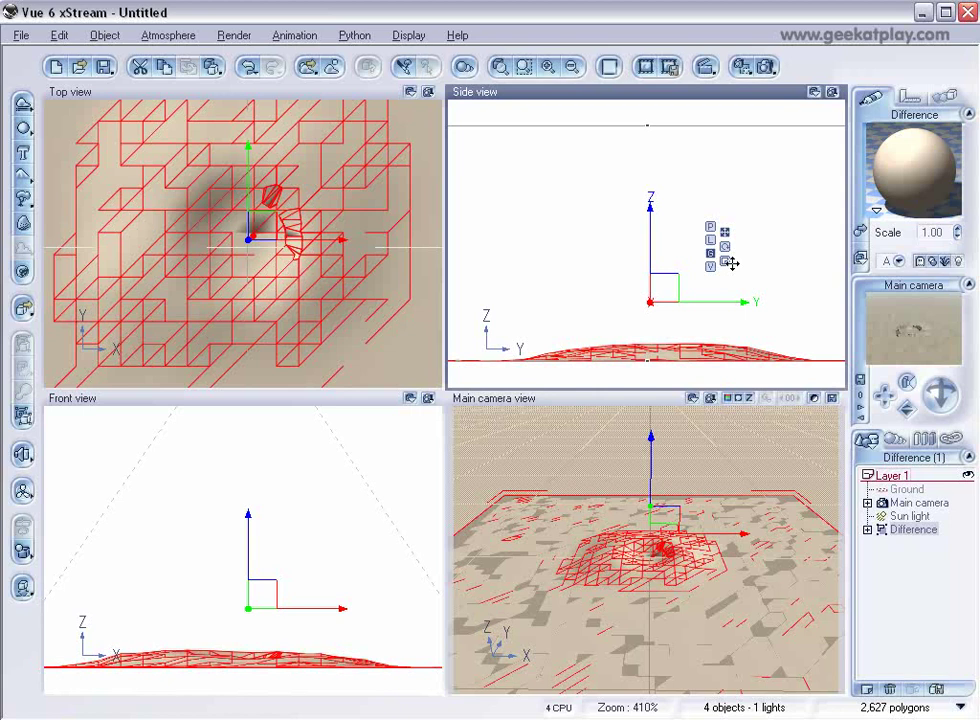
Step: Expand the Difference and raise Terrain3 into a taller mound
left_click(867, 530)
left_click(922, 556)
left_click(748, 324)
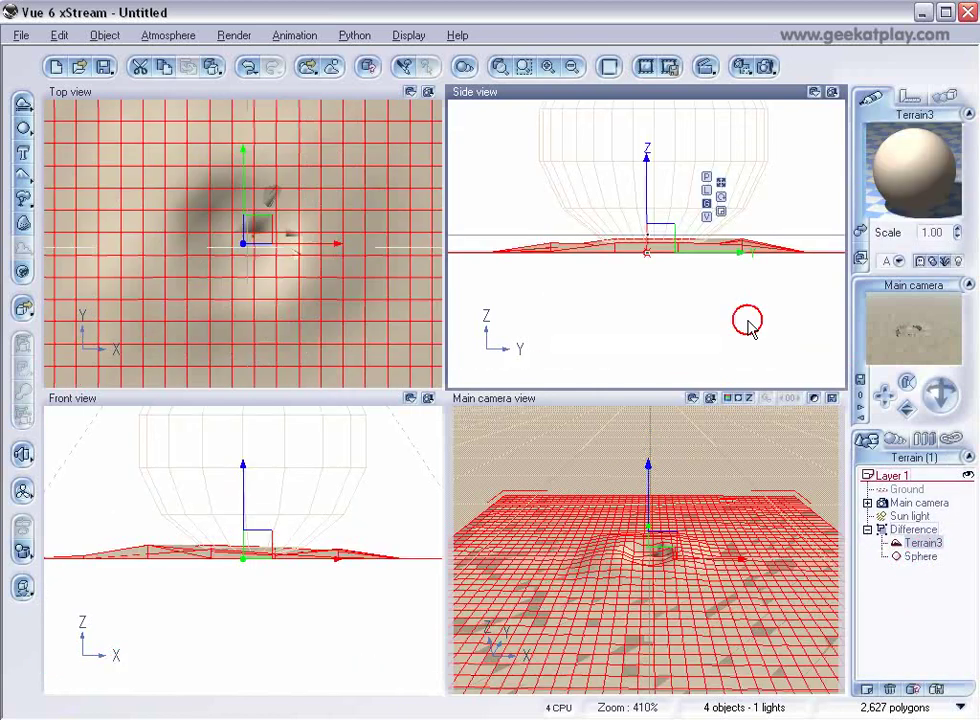
left_click_drag(648, 244, 648, 212)
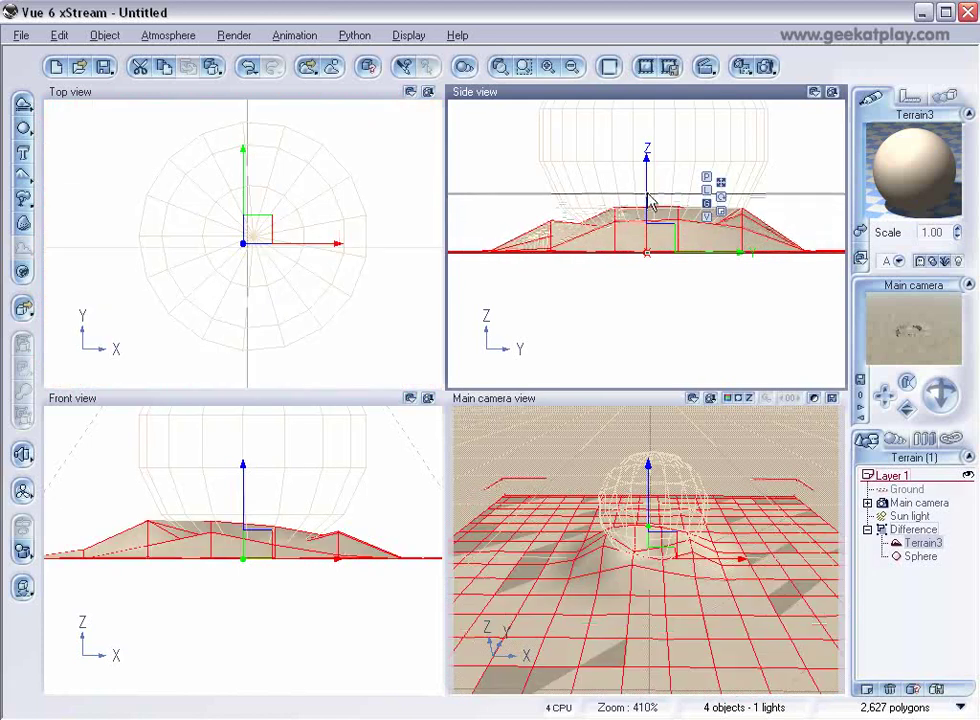
Step: Nudge the sphere upward, checking the carved crater with repeated preview renders
left_click(900, 556)
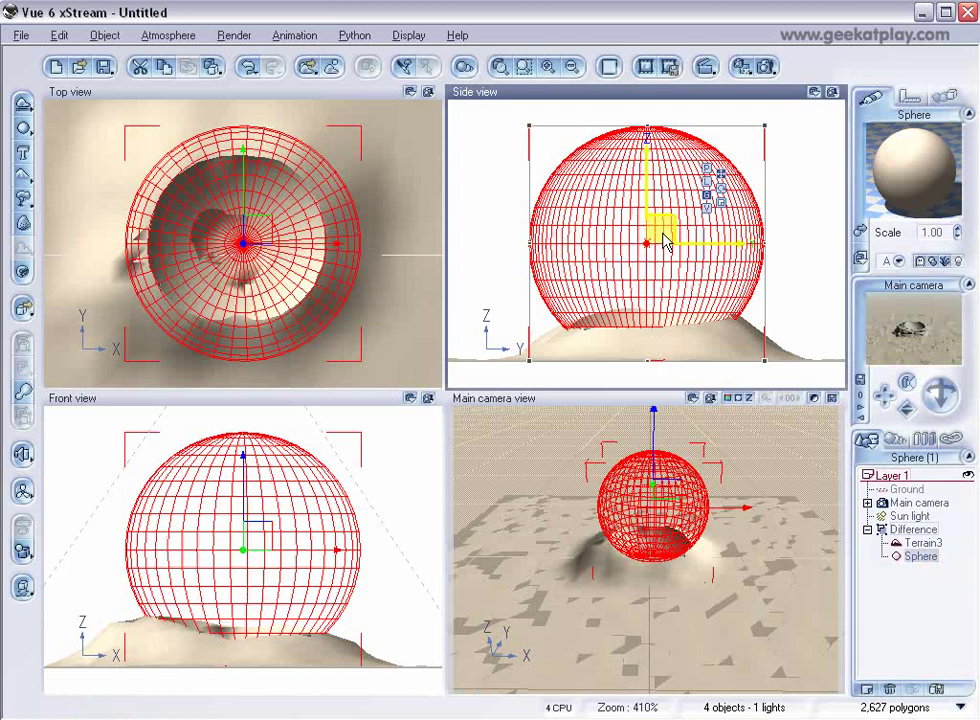
left_click_drag(665, 242, 663, 236)
left_click(766, 66)
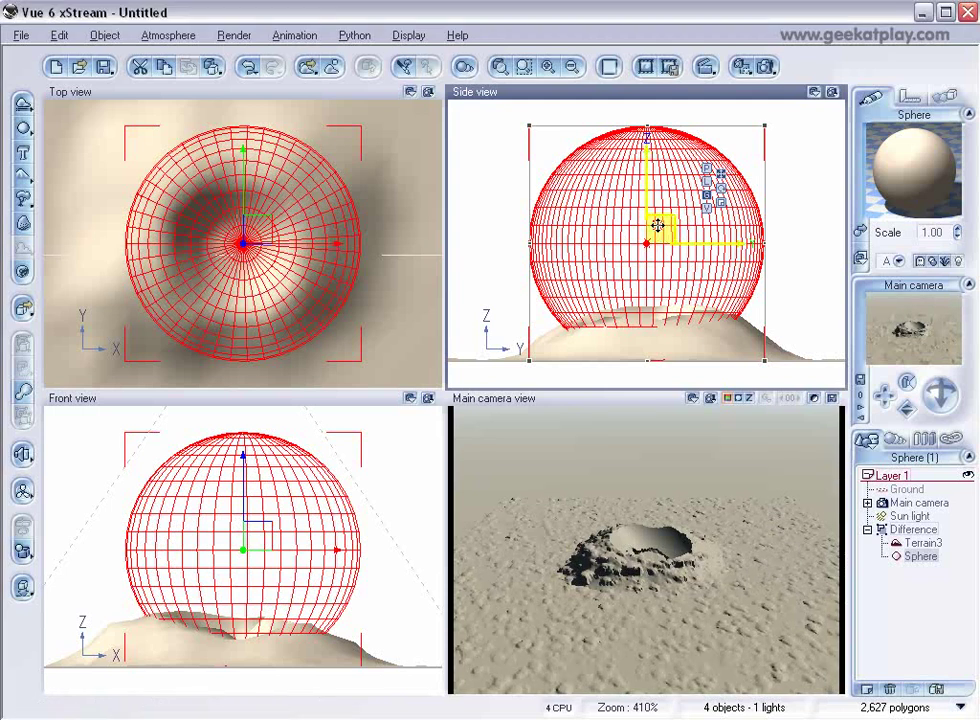
left_click_drag(657, 226, 657, 219)
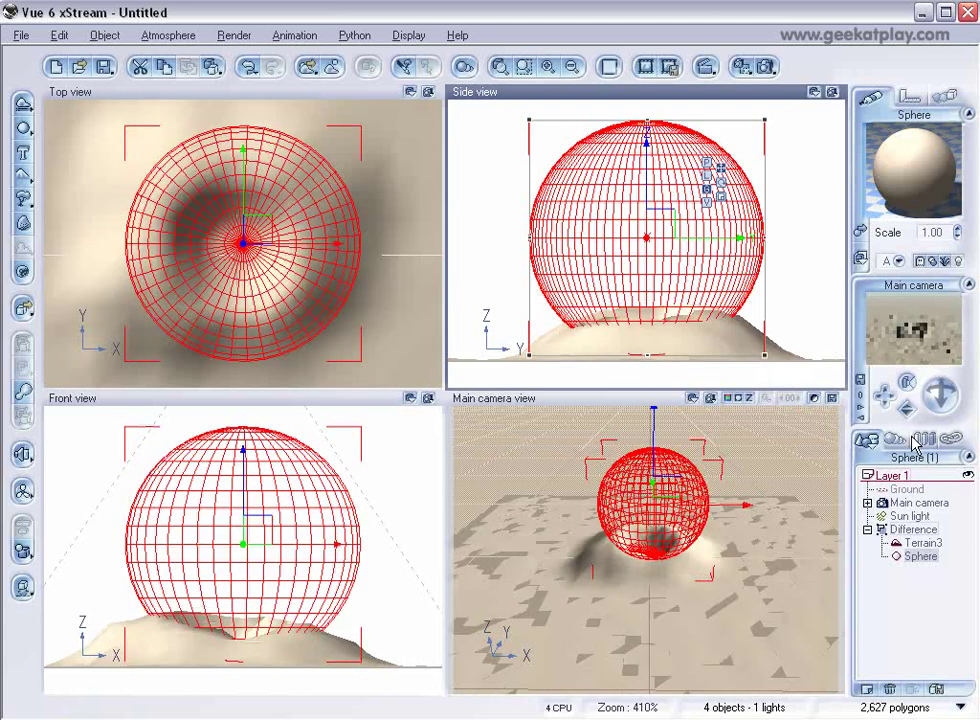
left_click(766, 67)
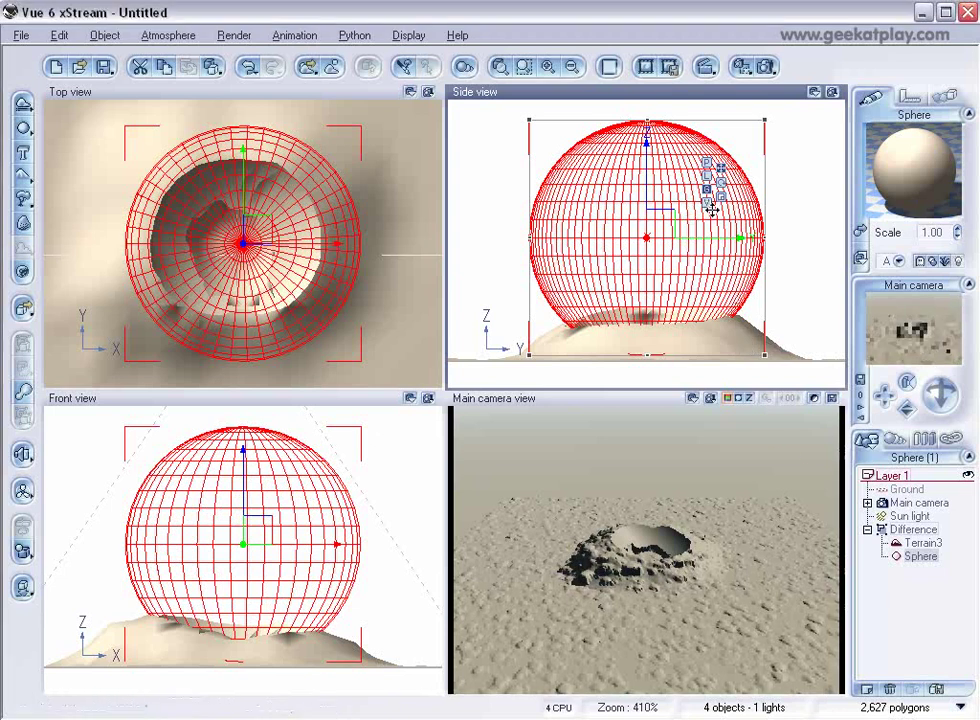
mouse_move(658, 219)
left_mouse_down()
mouse_move(663, 243)
mouse_move(667, 236)
left_mouse_up()
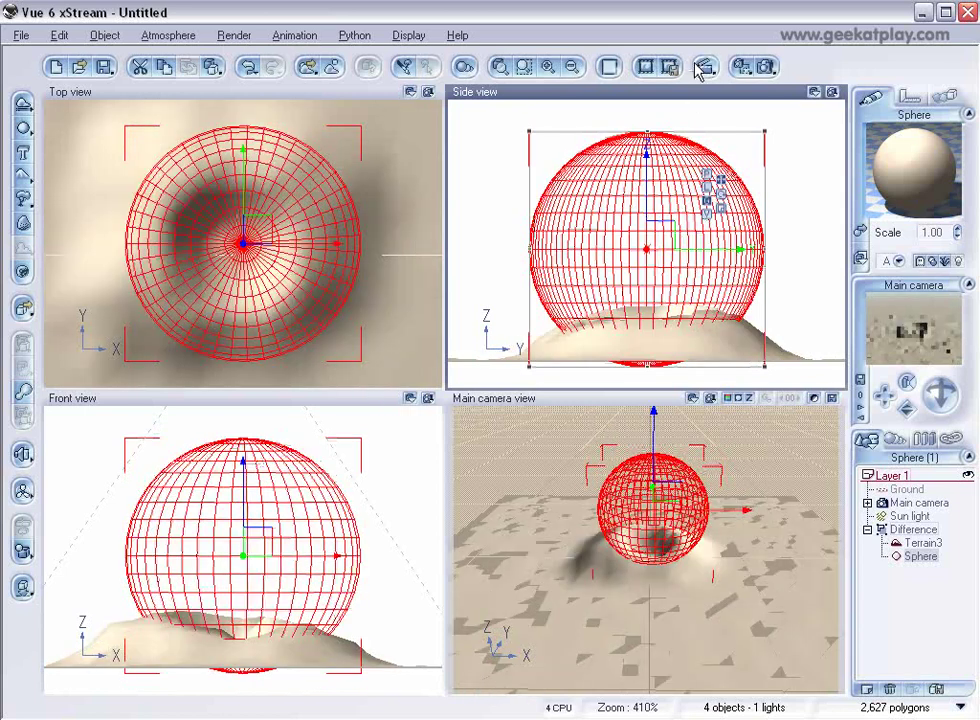
left_click(755, 66)
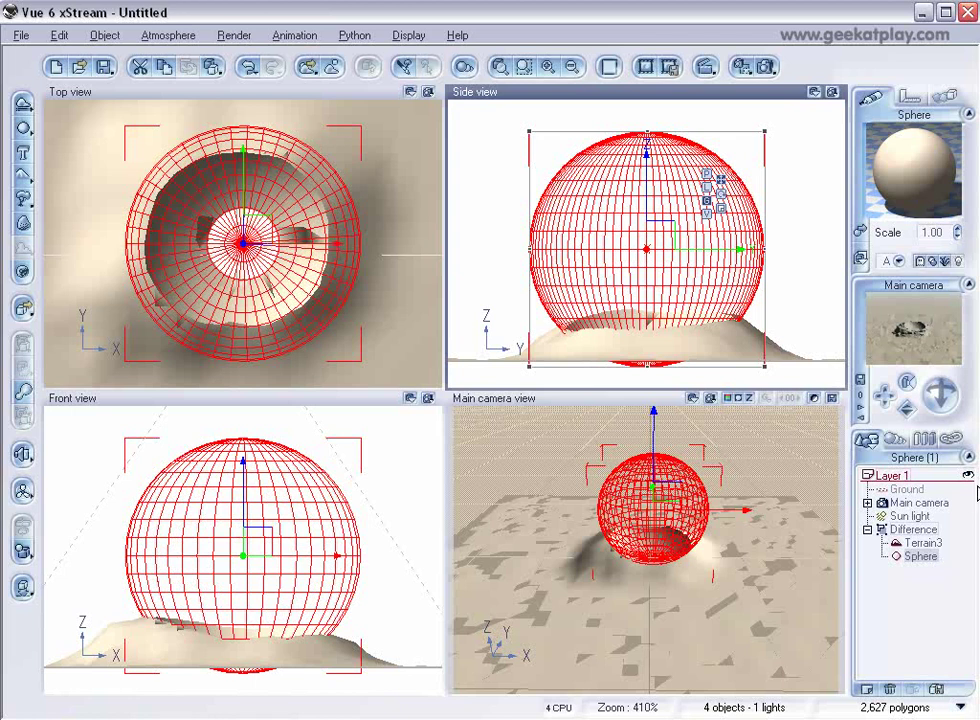
Step: Move the Main camera toward the crater so the hollowed mound fills the shot
left_click(940, 508)
left_click_drag(645, 212, 592, 259)
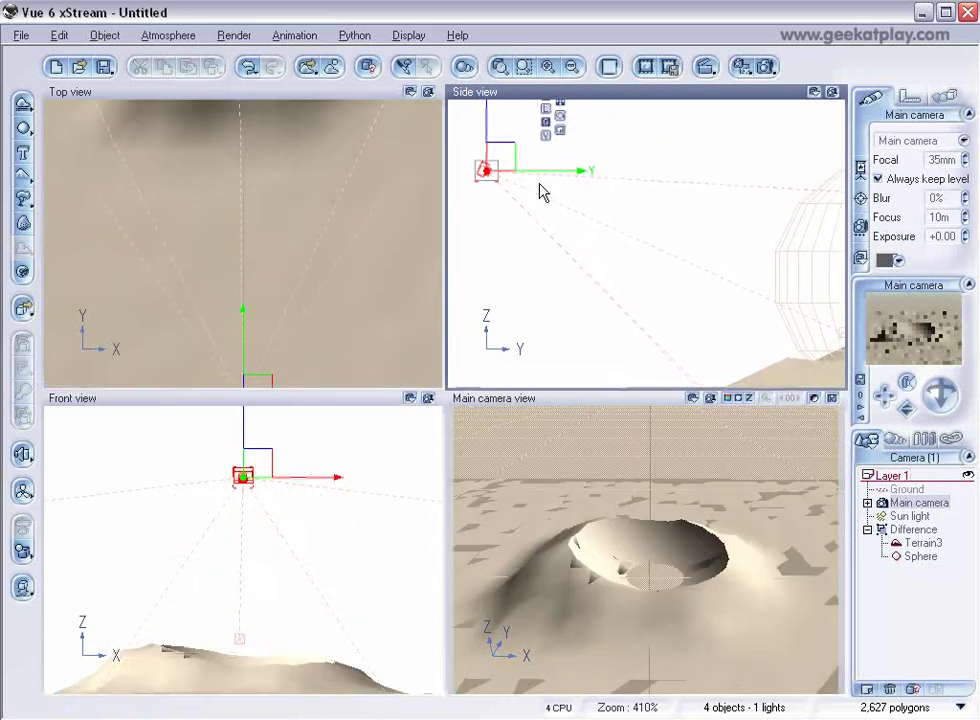
left_click_drag(510, 157, 573, 184)
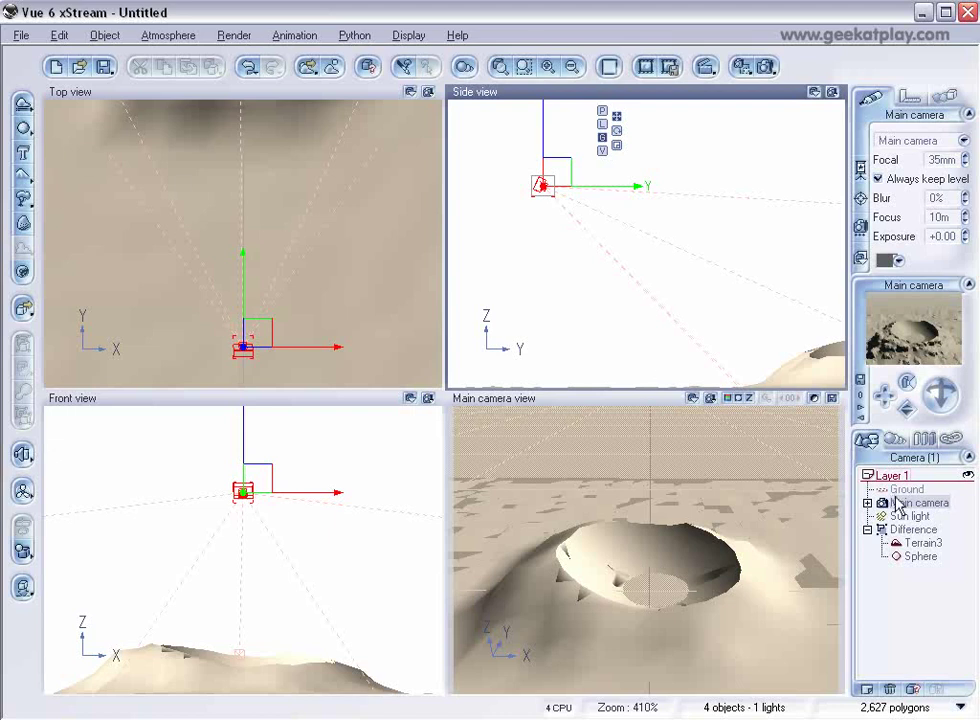
Step: Open Terrain3's material in the advanced editor and change its type to Mixed material
left_click(916, 544)
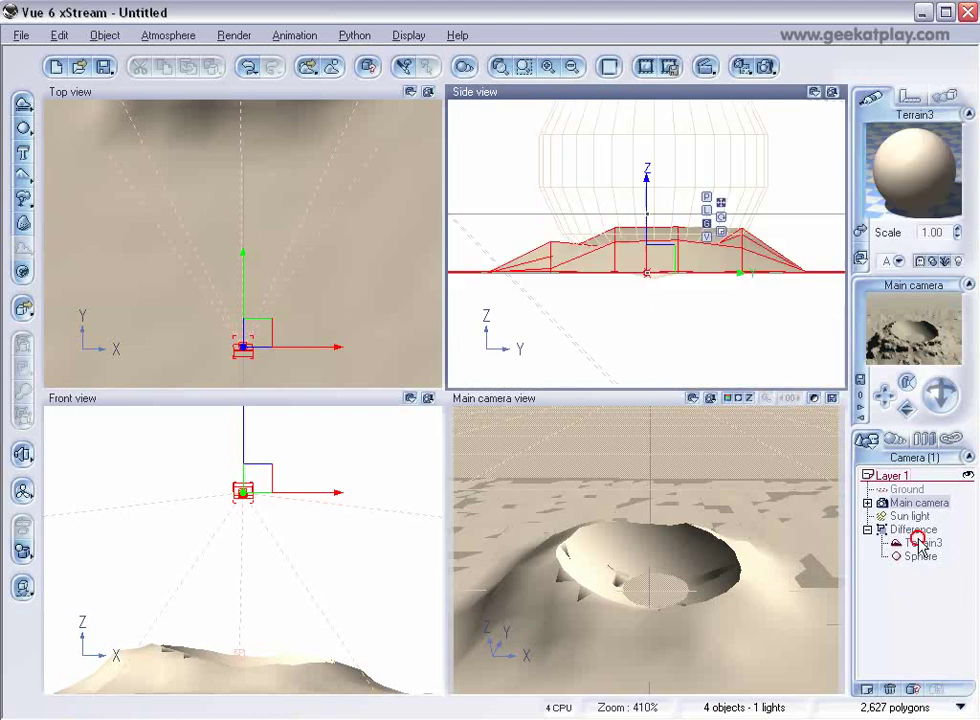
double_click(918, 180)
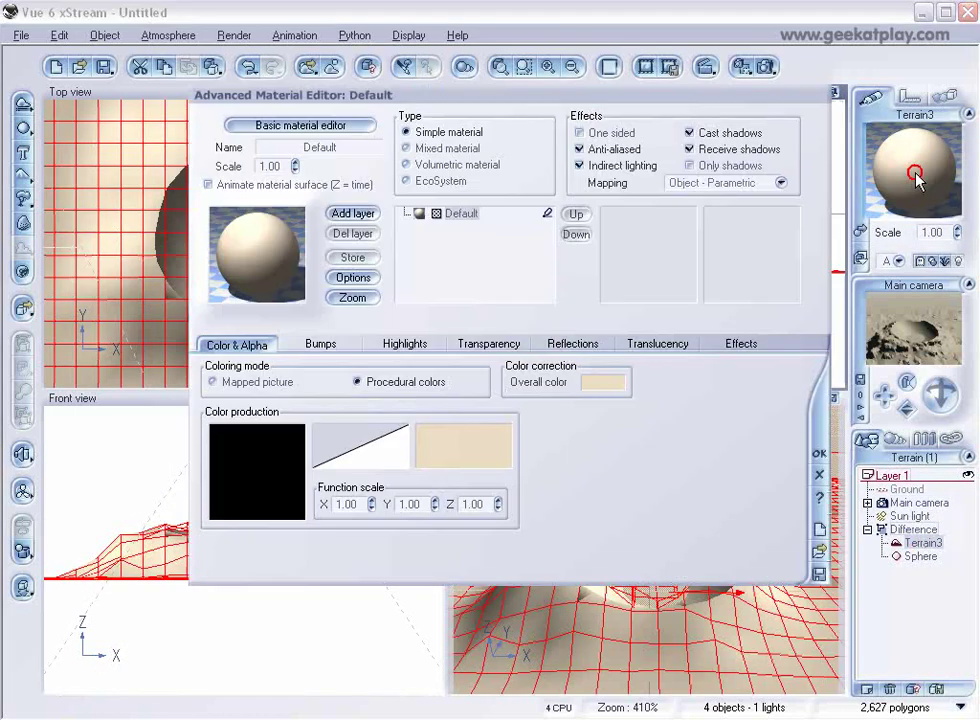
left_click_drag(589, 97, 577, 137)
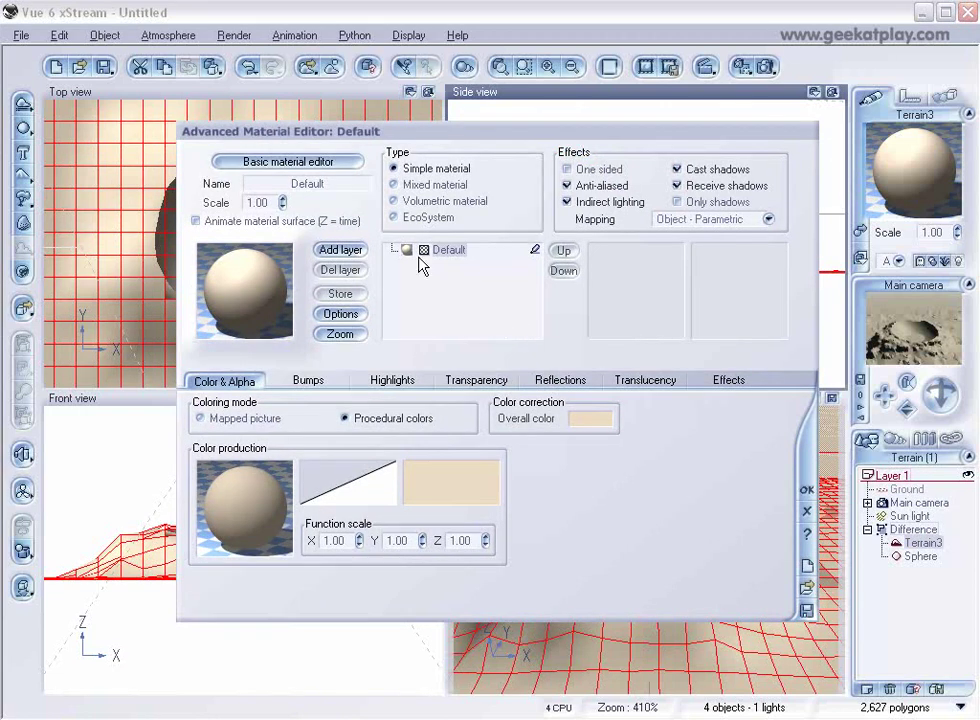
left_click(443, 187)
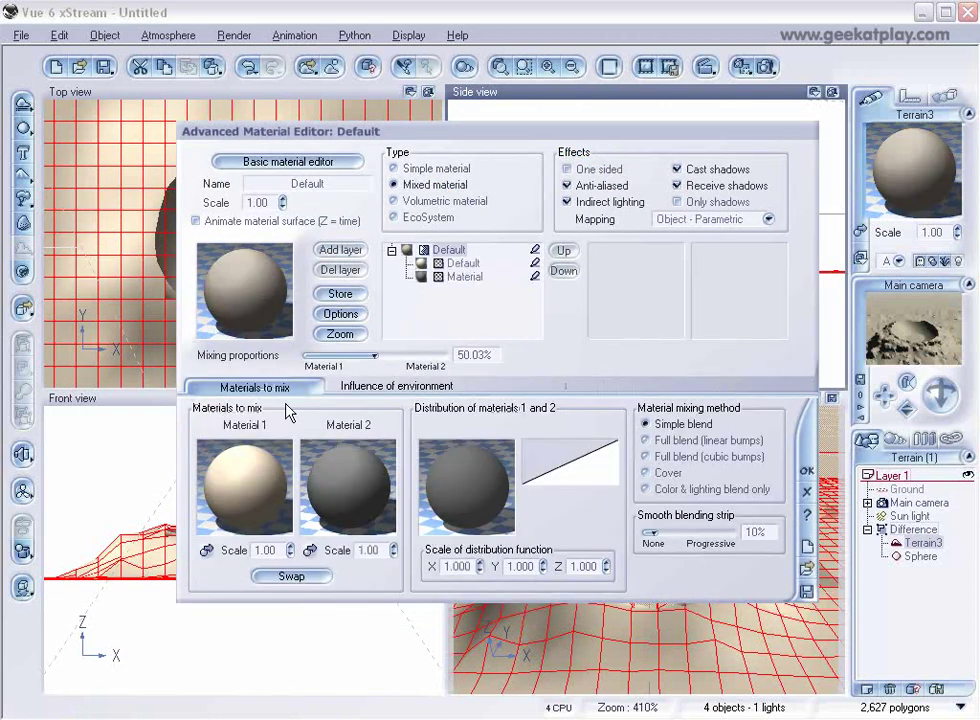
left_click(375, 388)
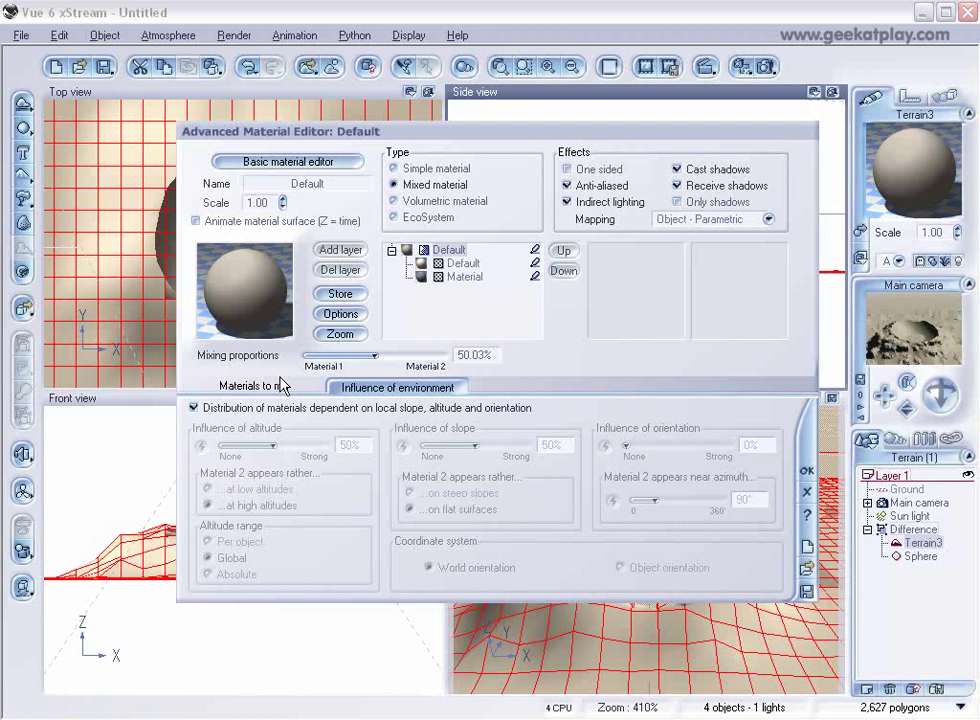
left_click(290, 387)
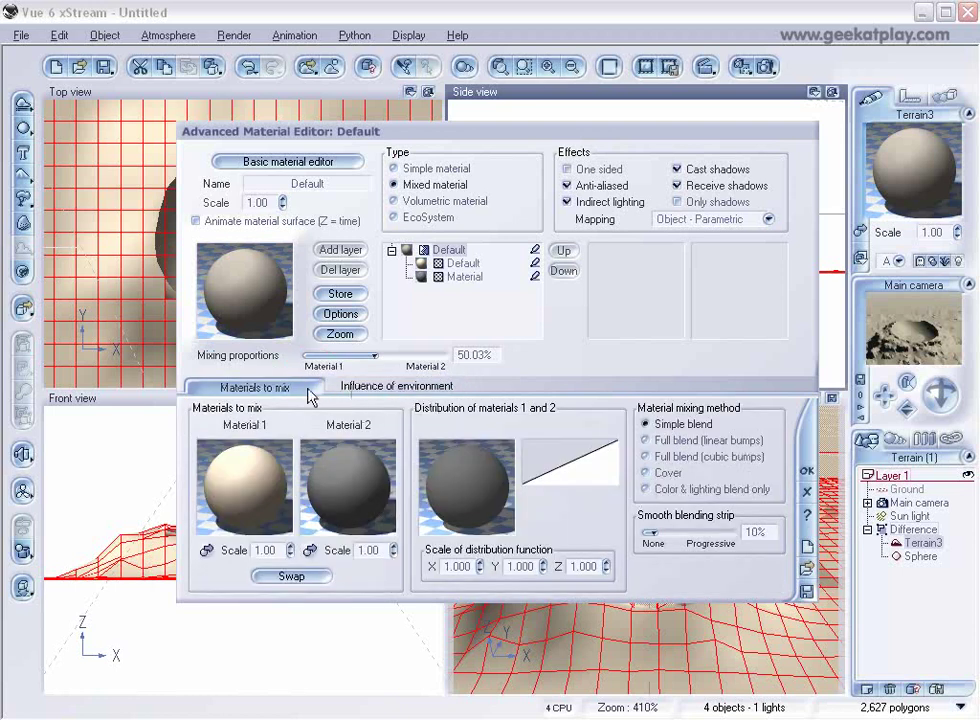
Step: Load Basic Red plastic as Material 1 and Green plastic as Material 2
left_click(463, 262)
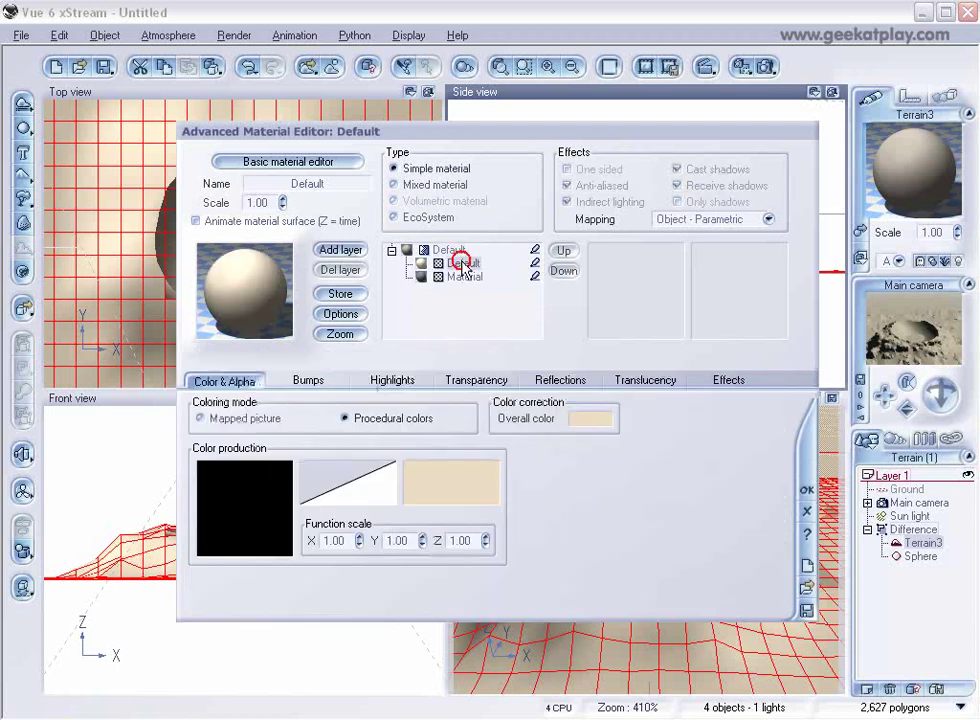
left_click(253, 289)
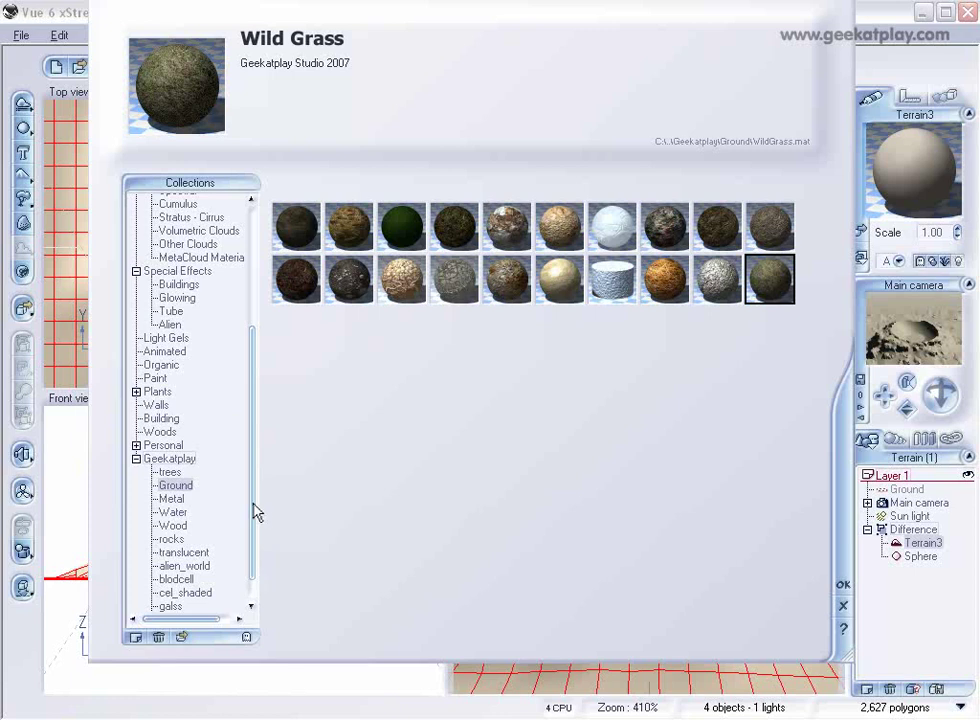
left_click_drag(254, 505, 257, 390)
left_click(154, 202)
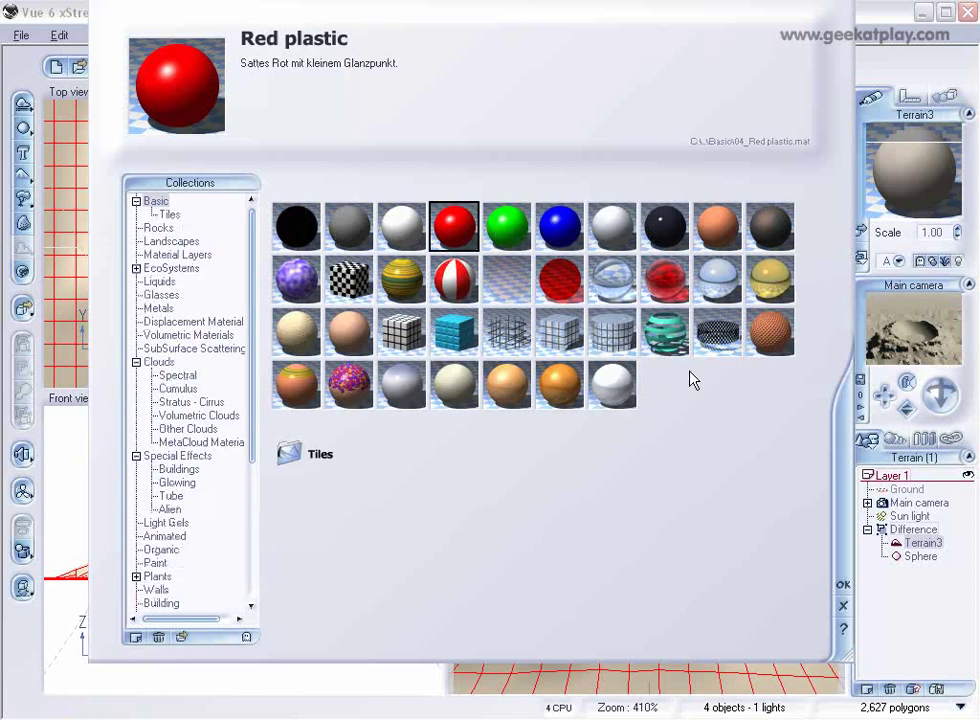
left_click(843, 583)
left_click(470, 276)
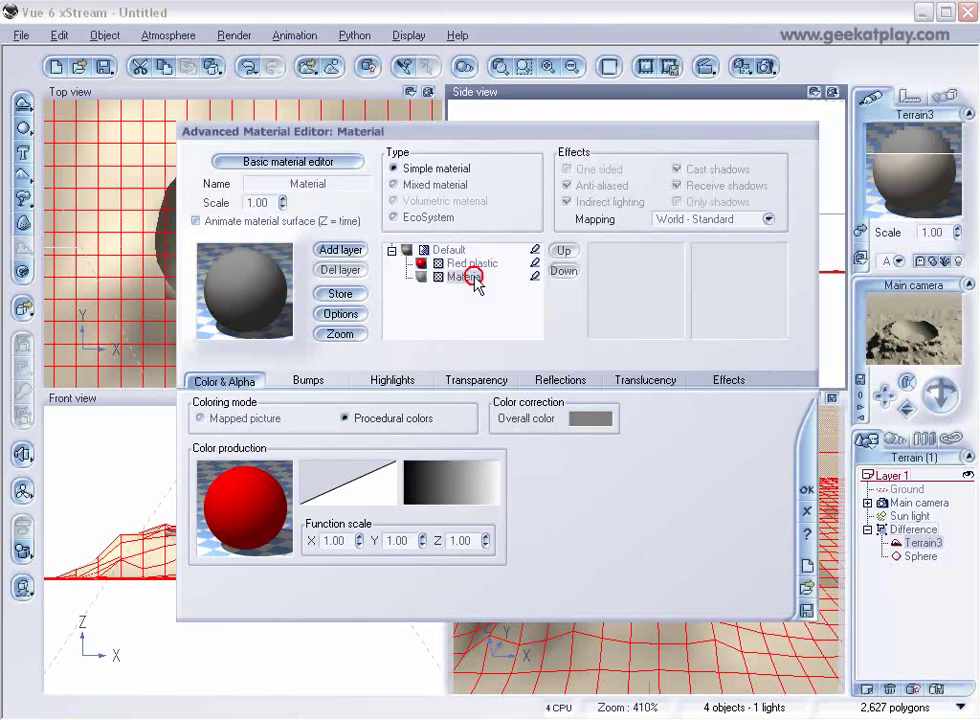
left_click(250, 288)
left_click(527, 232)
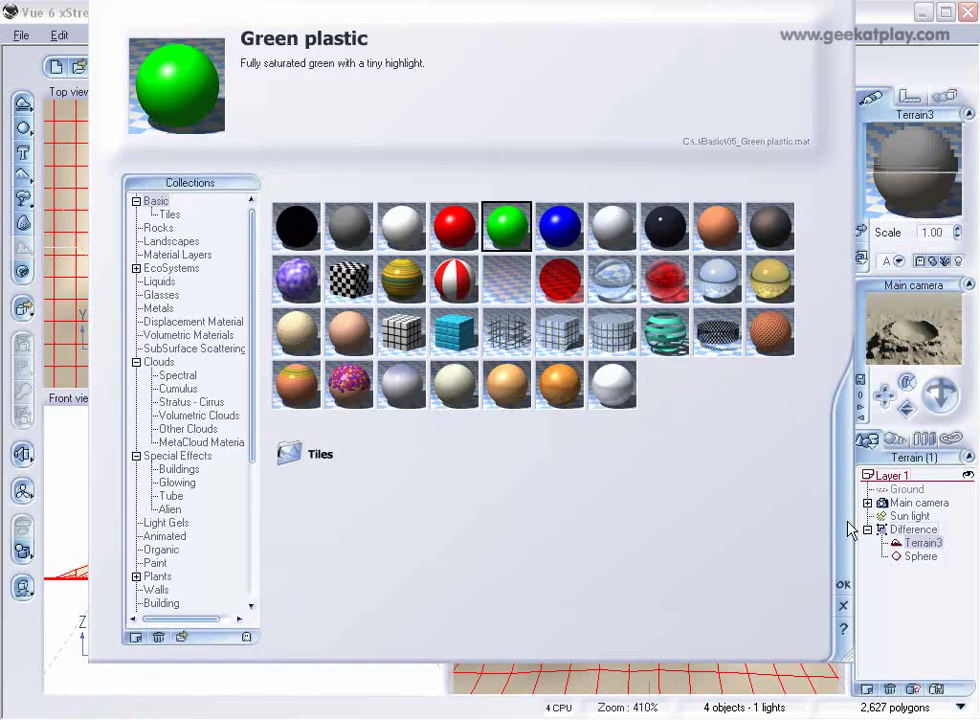
left_click(843, 583)
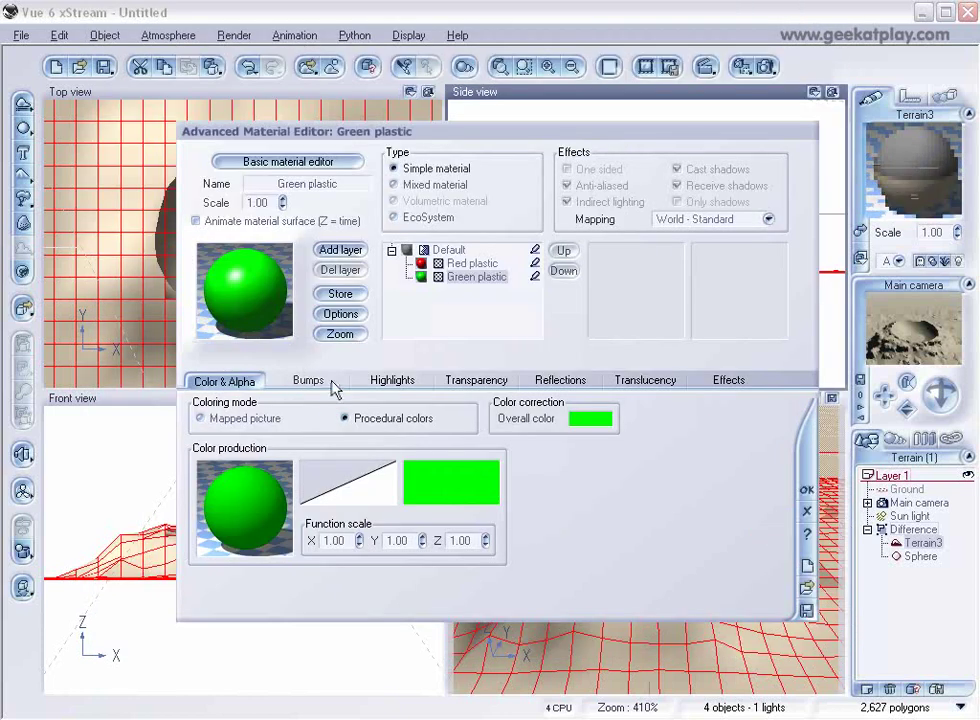
left_click(425, 255)
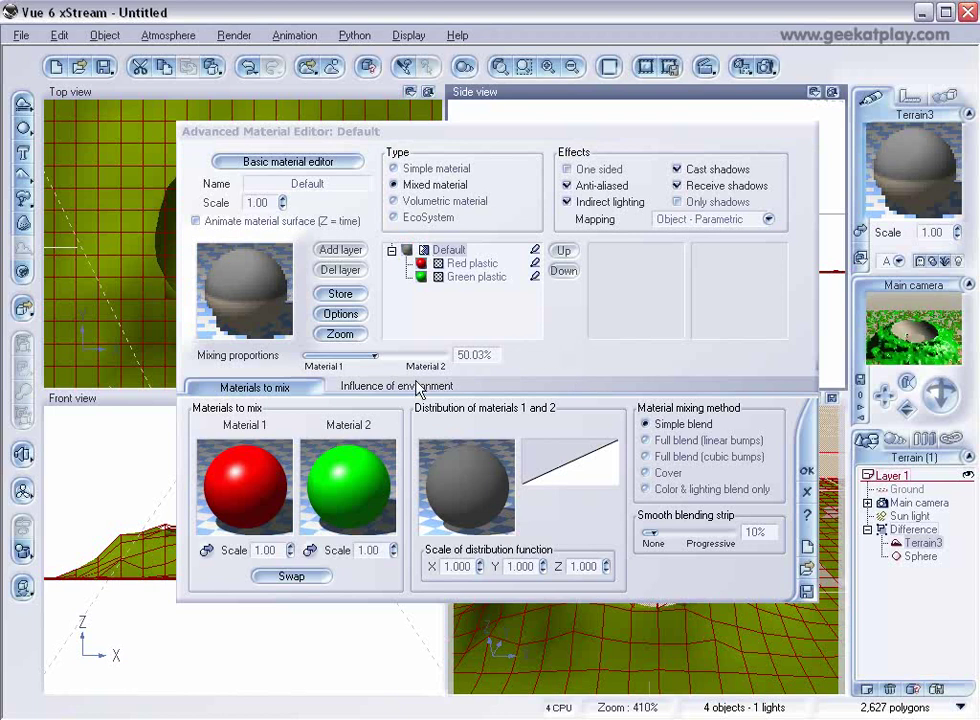
Step: Set mixing proportions to about 31% and smooth blending strip to 26%, then confirm the material
left_click_drag(391, 352, 387, 352)
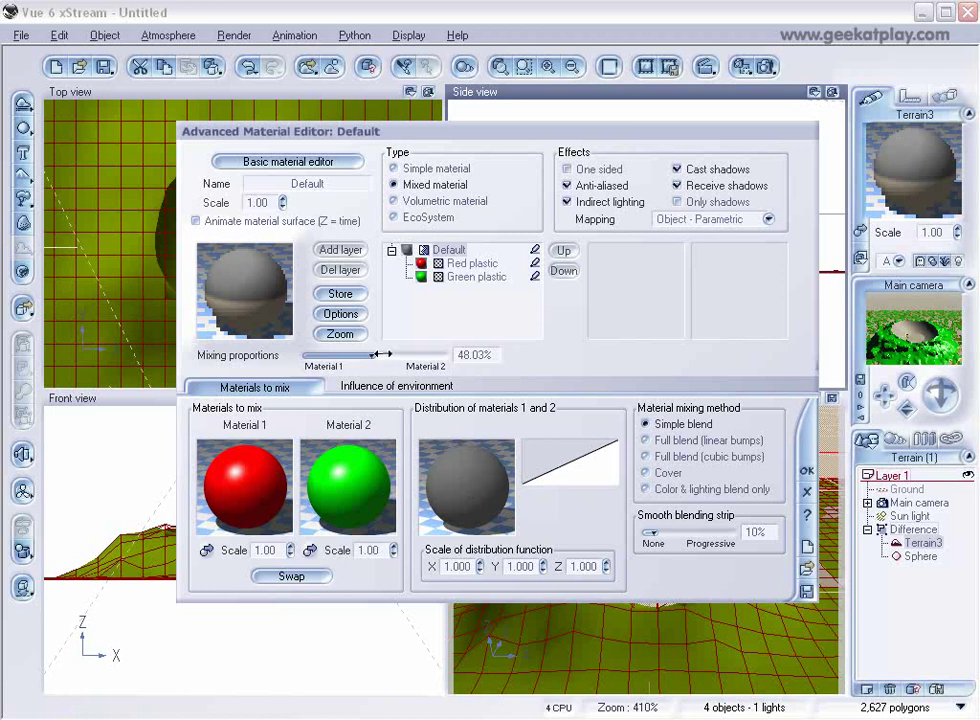
left_click_drag(371, 355, 366, 355)
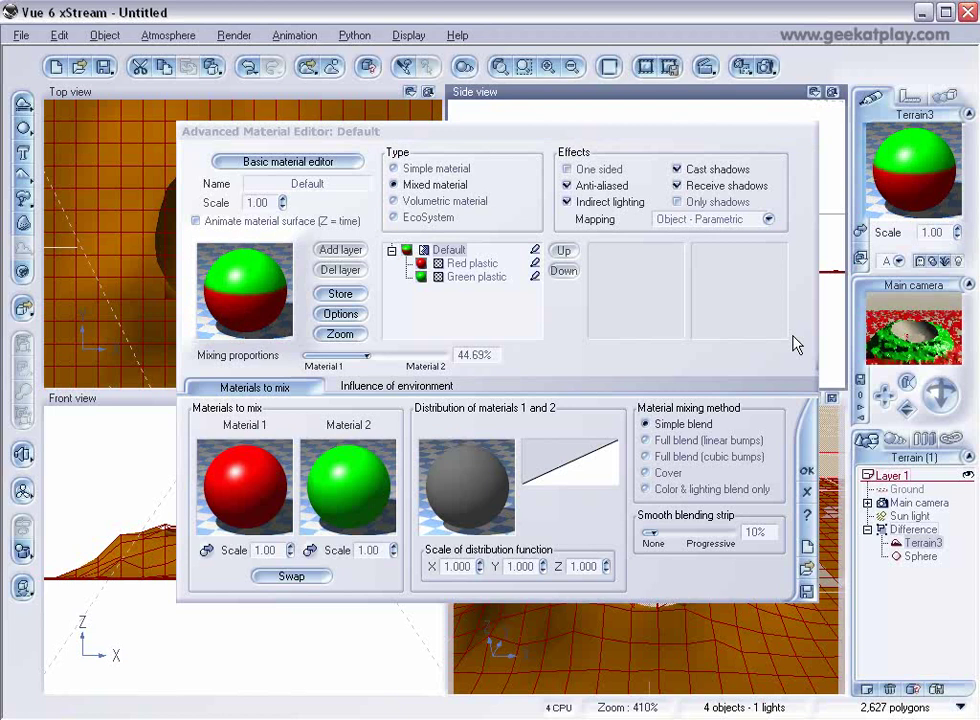
left_click_drag(390, 356, 370, 357)
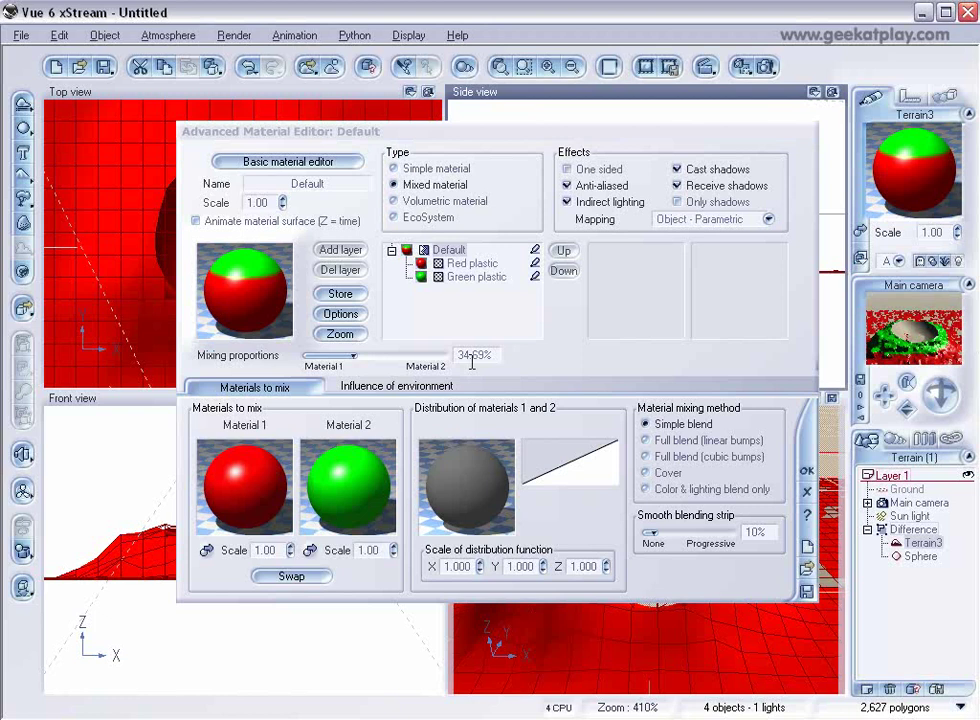
left_click_drag(401, 360, 395, 360)
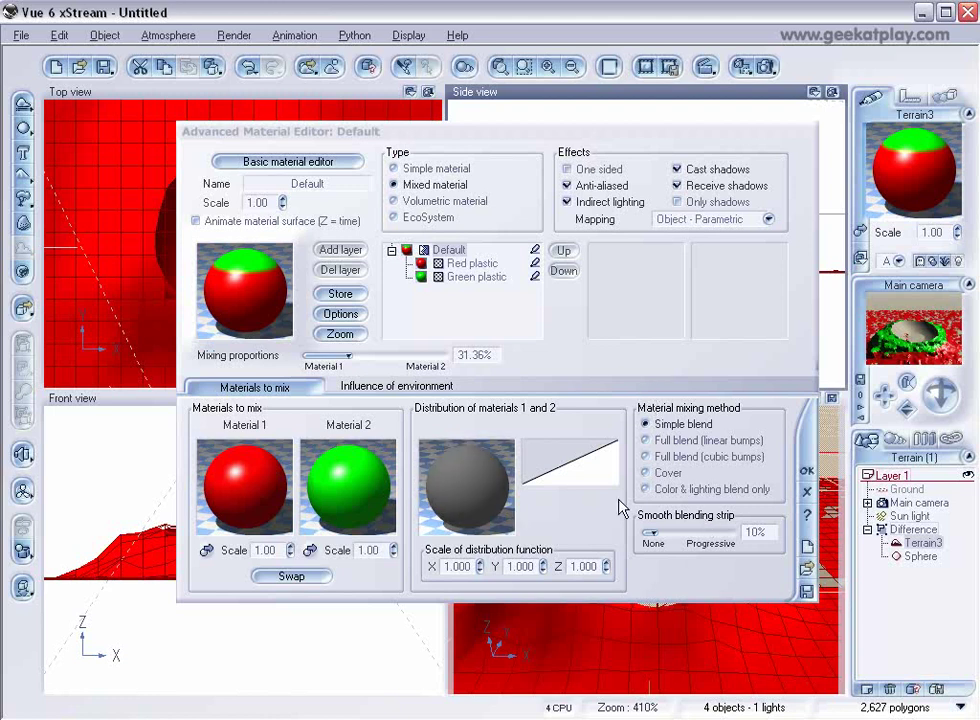
left_click_drag(667, 530, 670, 530)
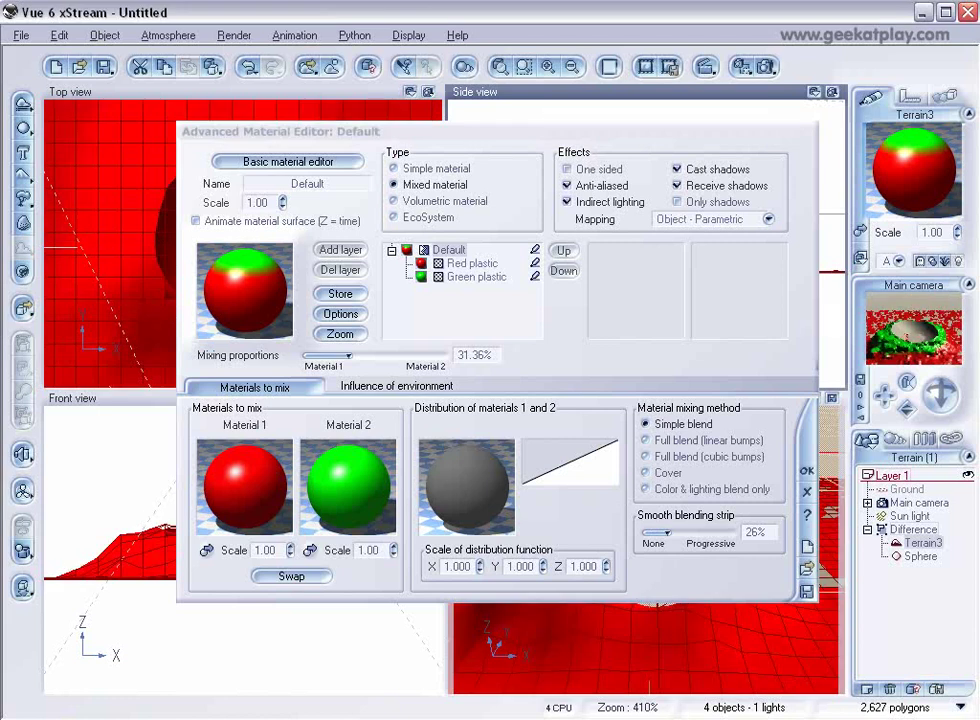
left_click(808, 472)
left_click(897, 543)
Step: Select the sphere and turn its material into a Mixed material
left_click(895, 558)
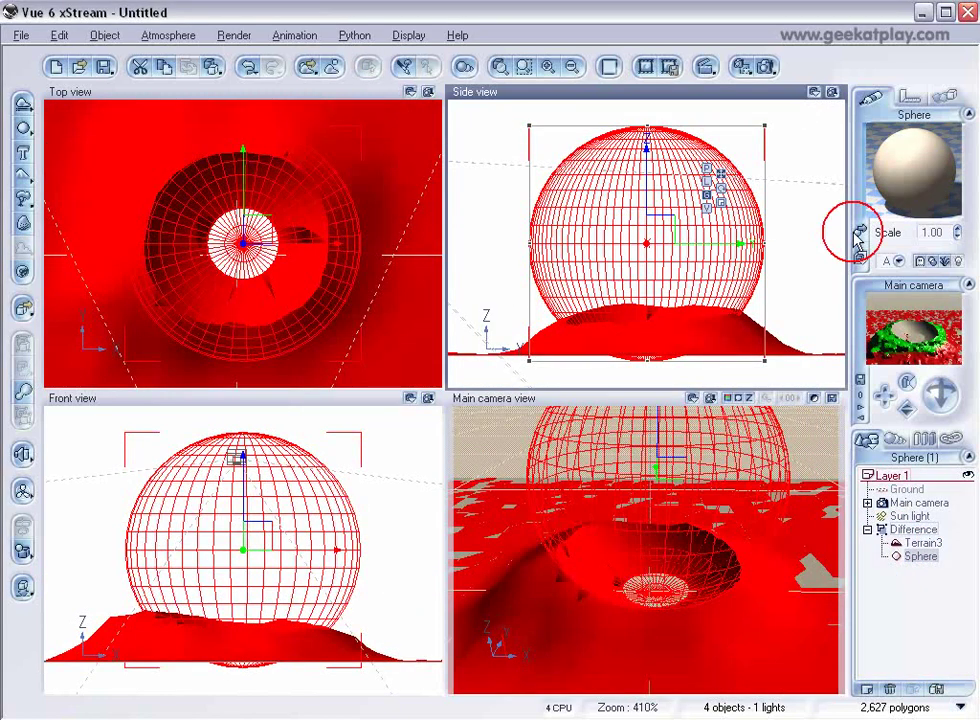
left_click(936, 160)
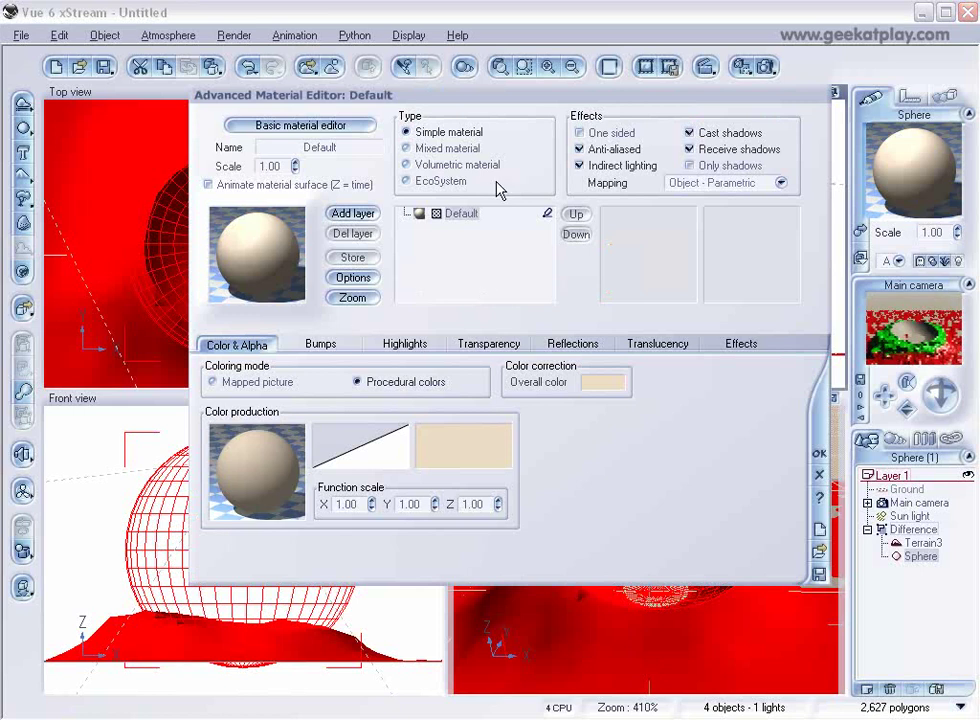
left_click(447, 148)
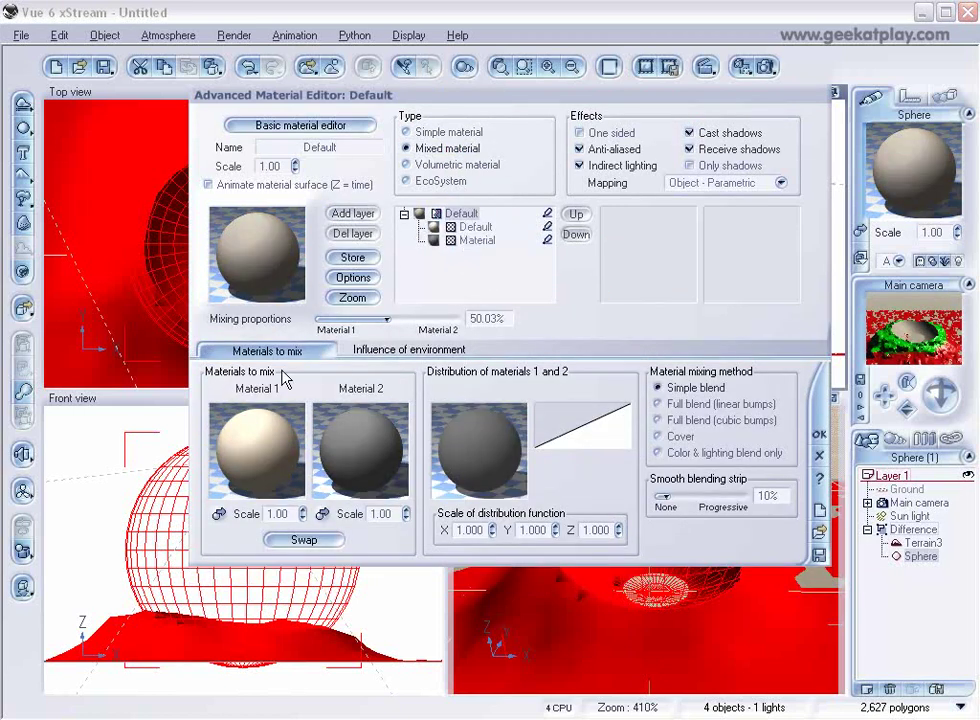
left_click(385, 350)
left_click(255, 352)
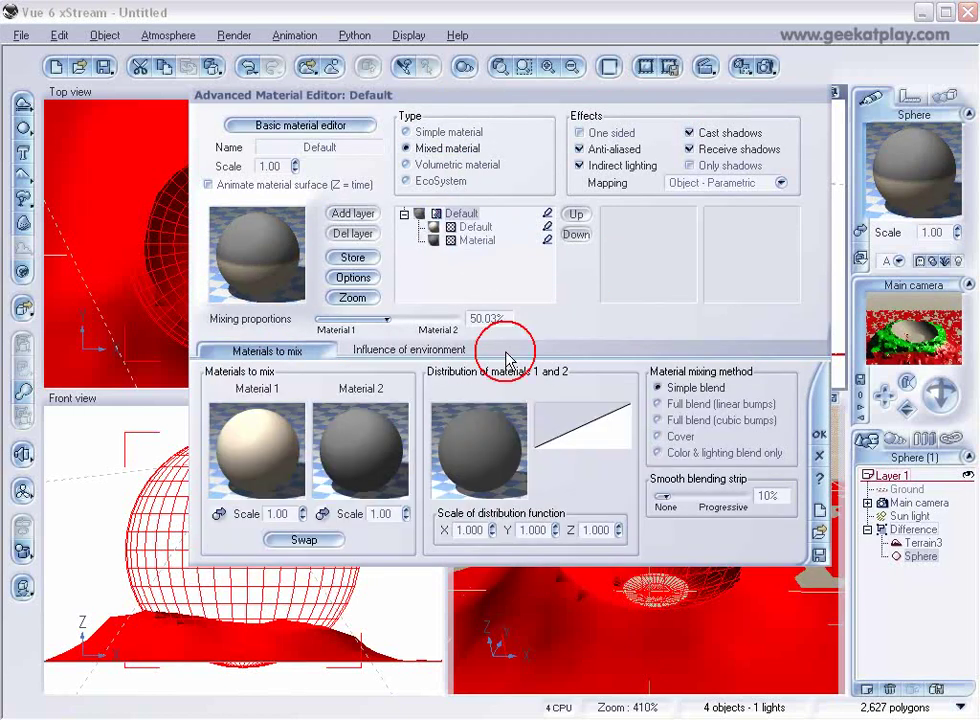
Step: Load Red plastic from the material library as the mix's first material
double_click(273, 376)
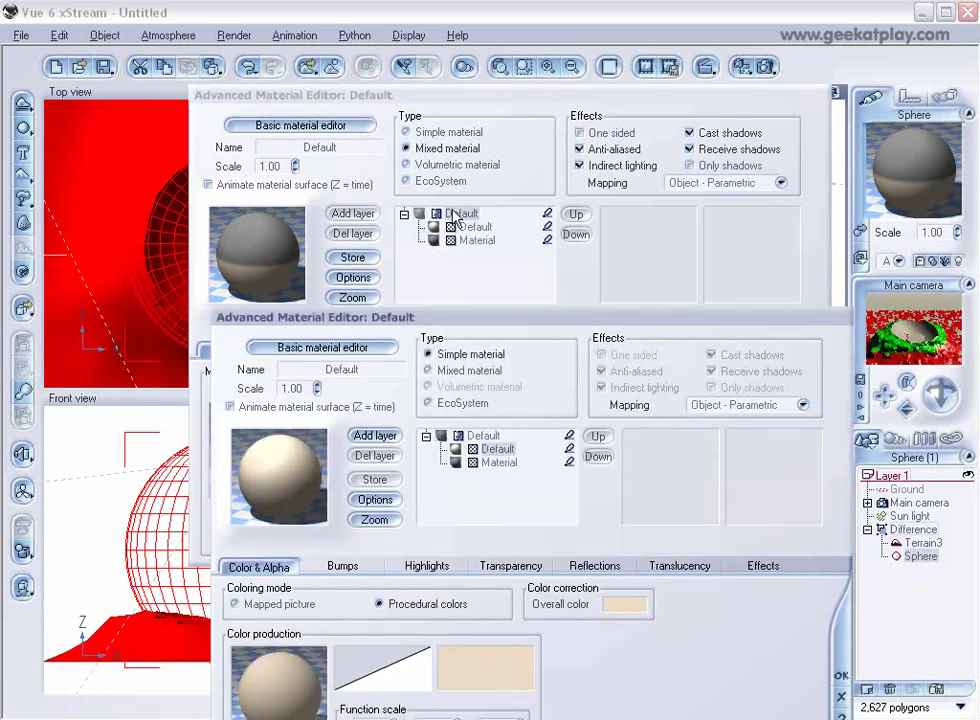
left_click_drag(383, 333, 321, 160)
double_click(197, 302)
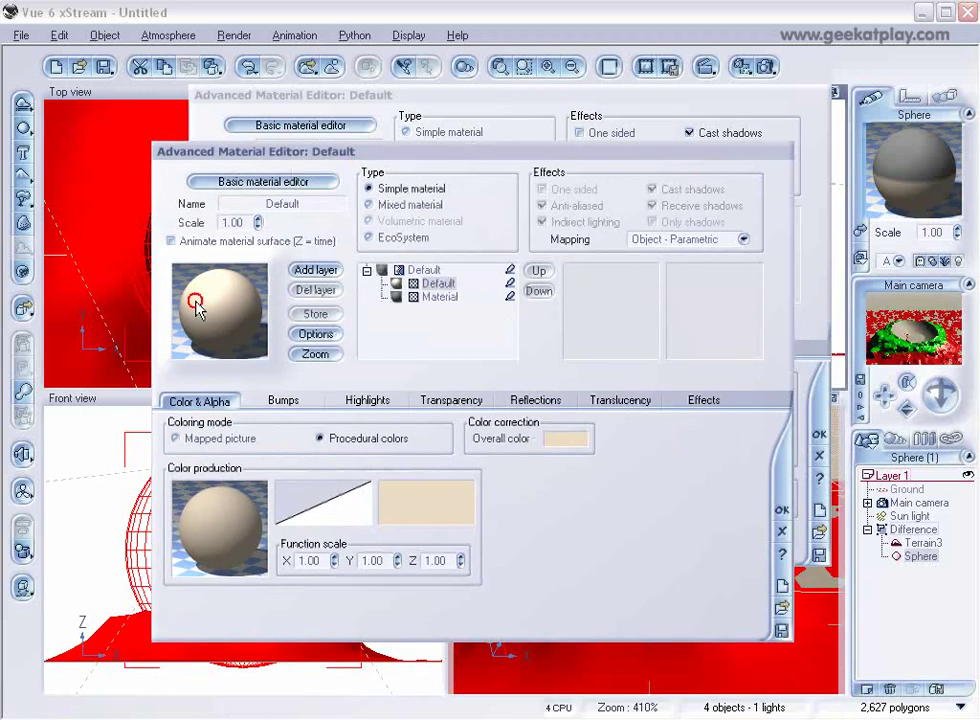
left_click(445, 243)
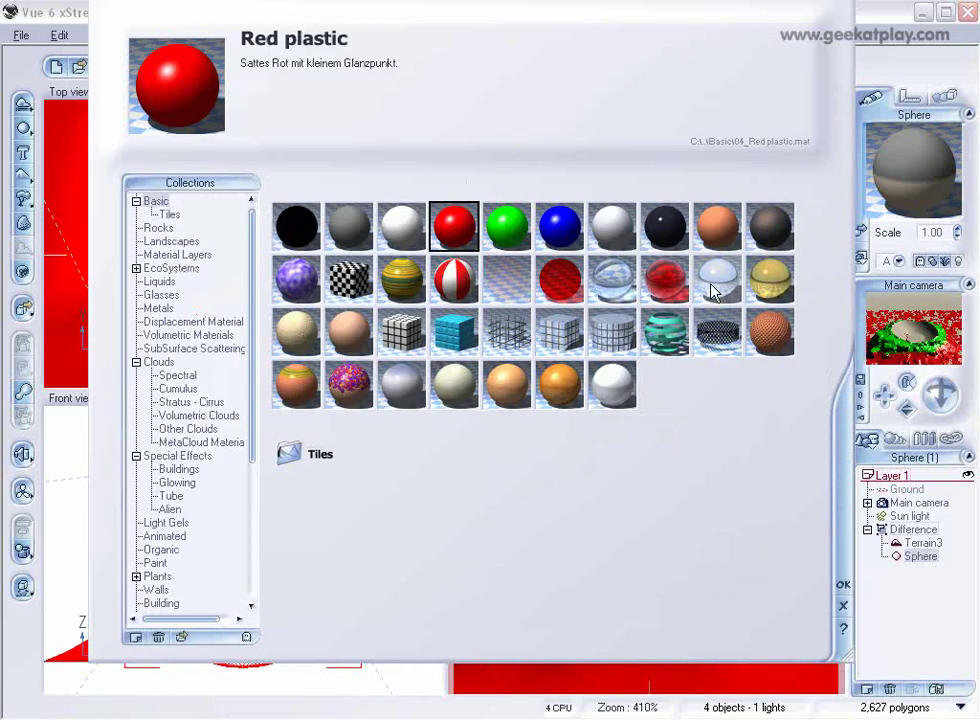
left_click(843, 584)
left_click(781, 510)
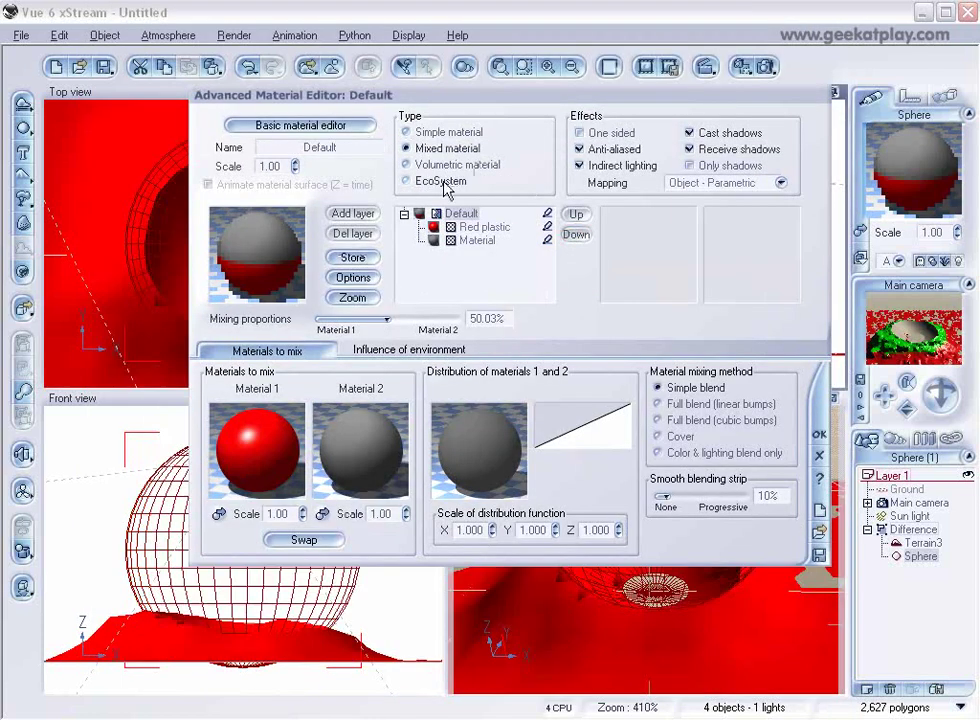
Step: Load Green plastic as the second material and shift the mixing proportion to about 85% green
left_click(490, 241)
double_click(291, 258)
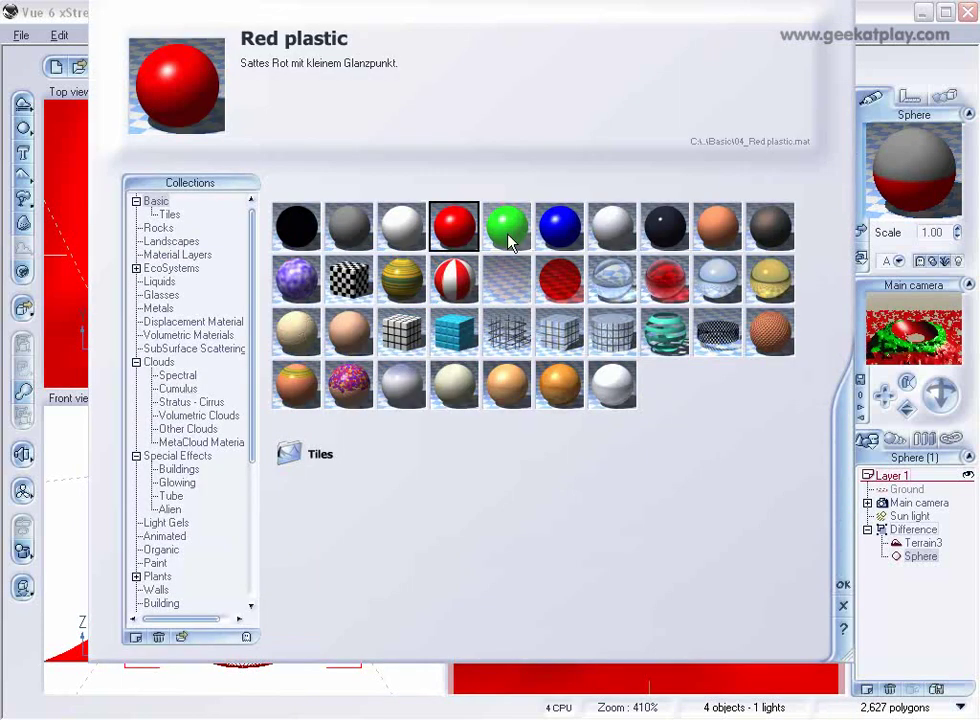
left_click(505, 223)
left_click(843, 585)
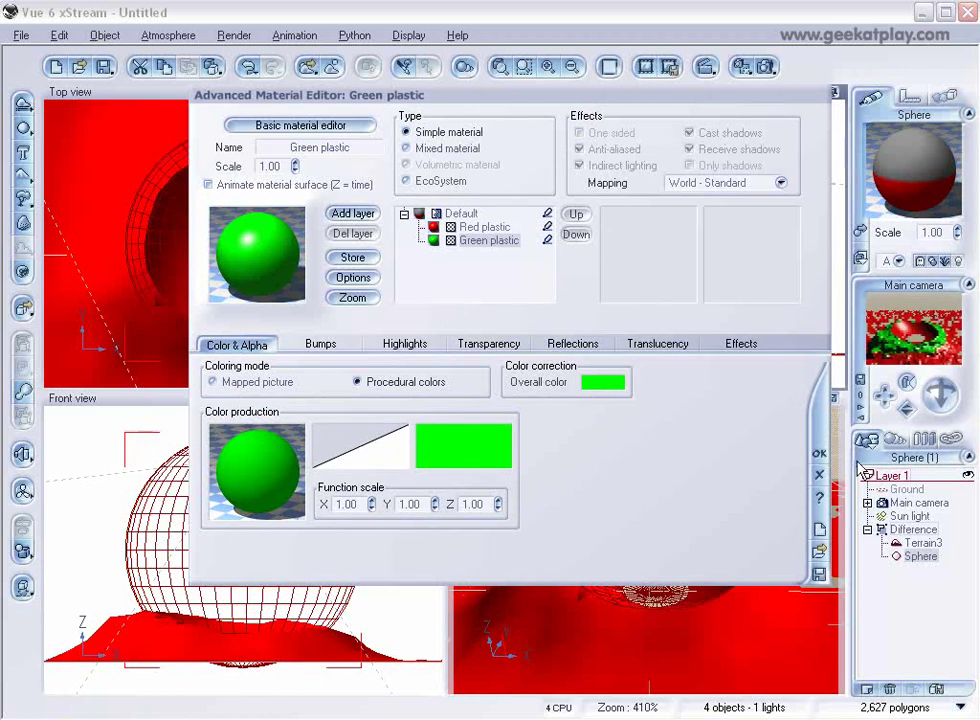
left_click(884, 338)
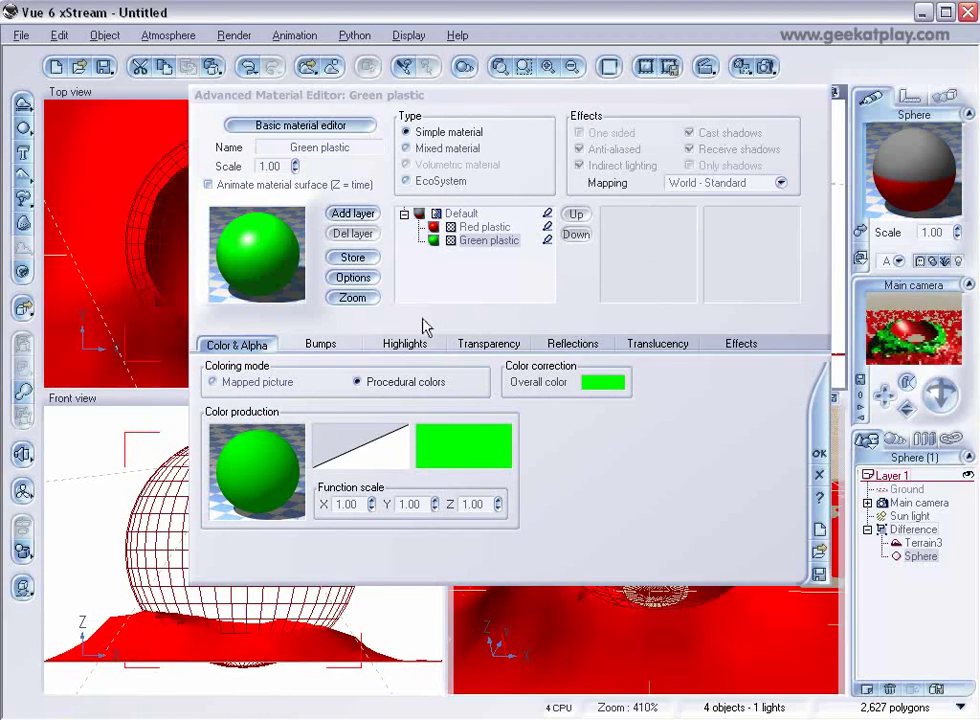
left_click(478, 218)
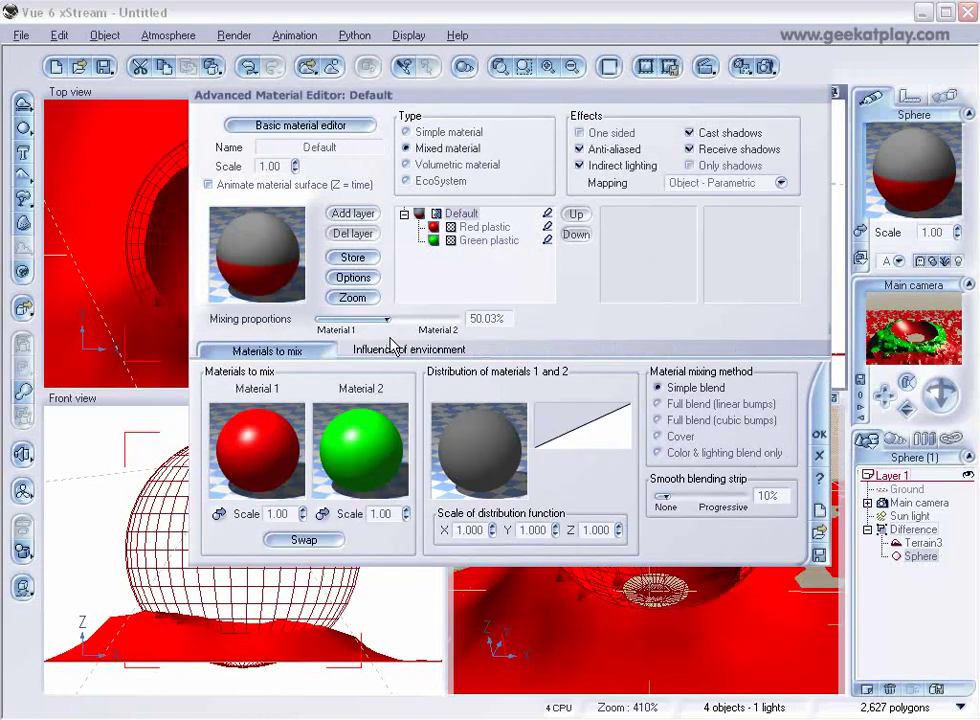
left_click_drag(404, 322, 431, 320)
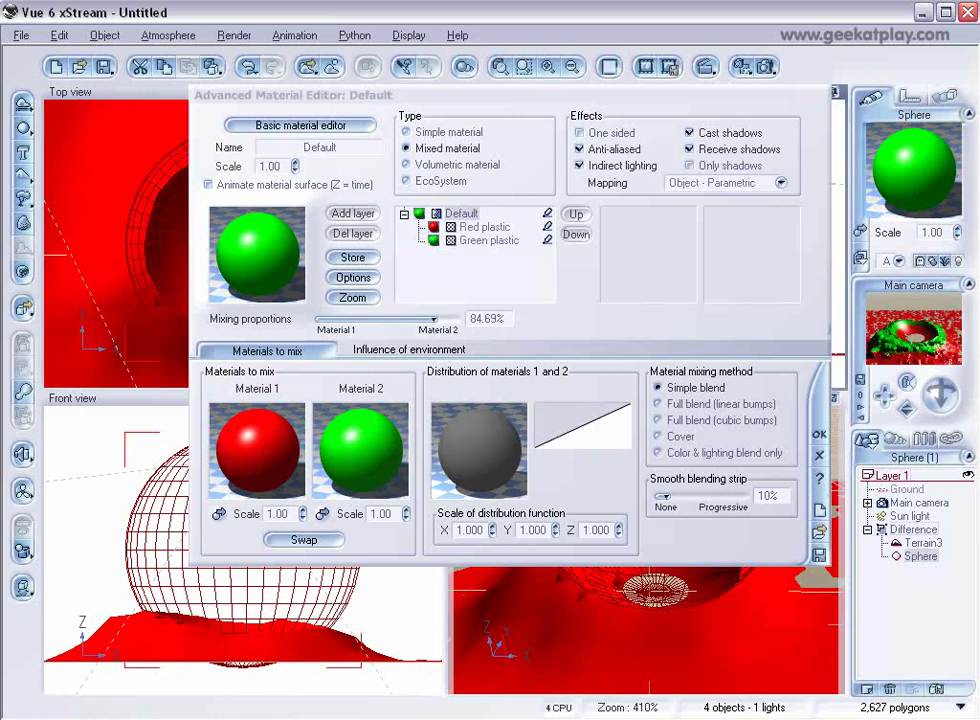
Step: Accept the sphere material, render a 640x480 test to screen, and close the finished render
left_click(818, 432)
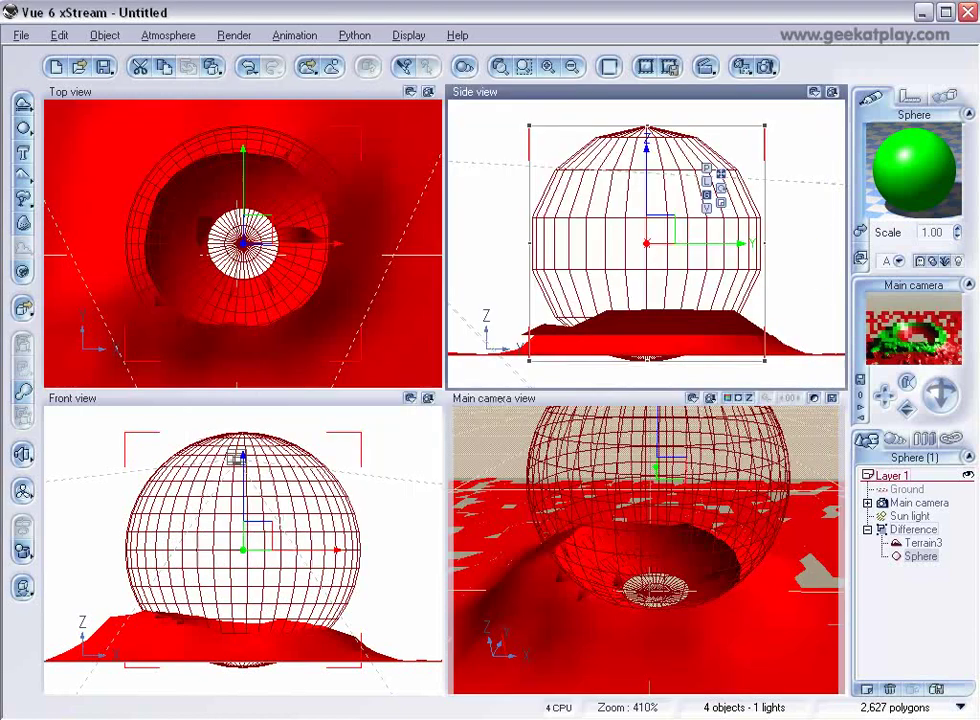
left_click(767, 68)
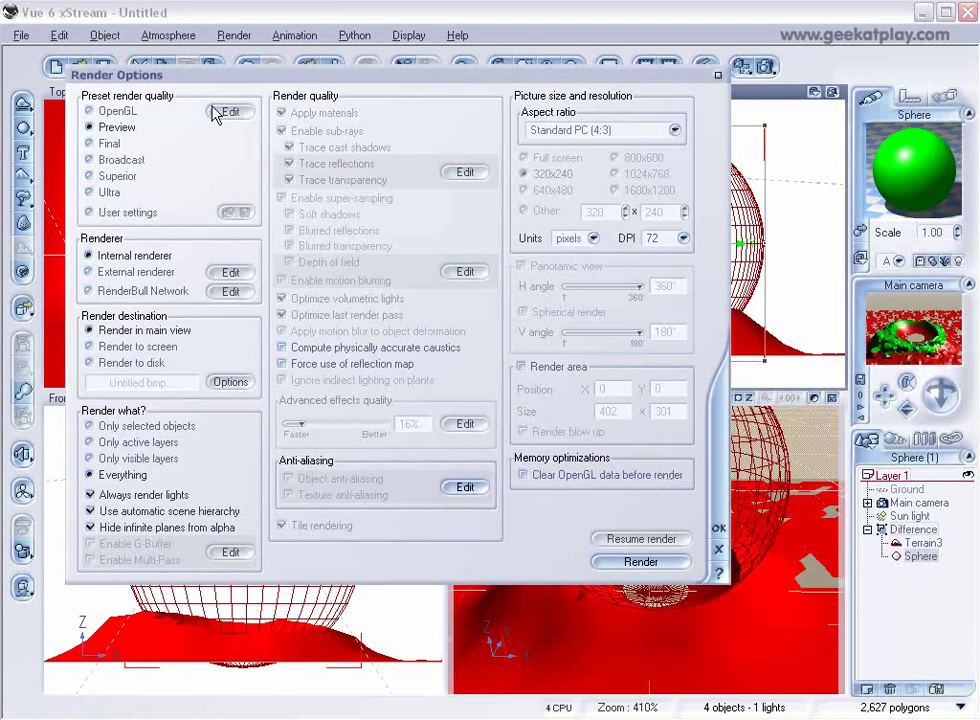
left_click(144, 347)
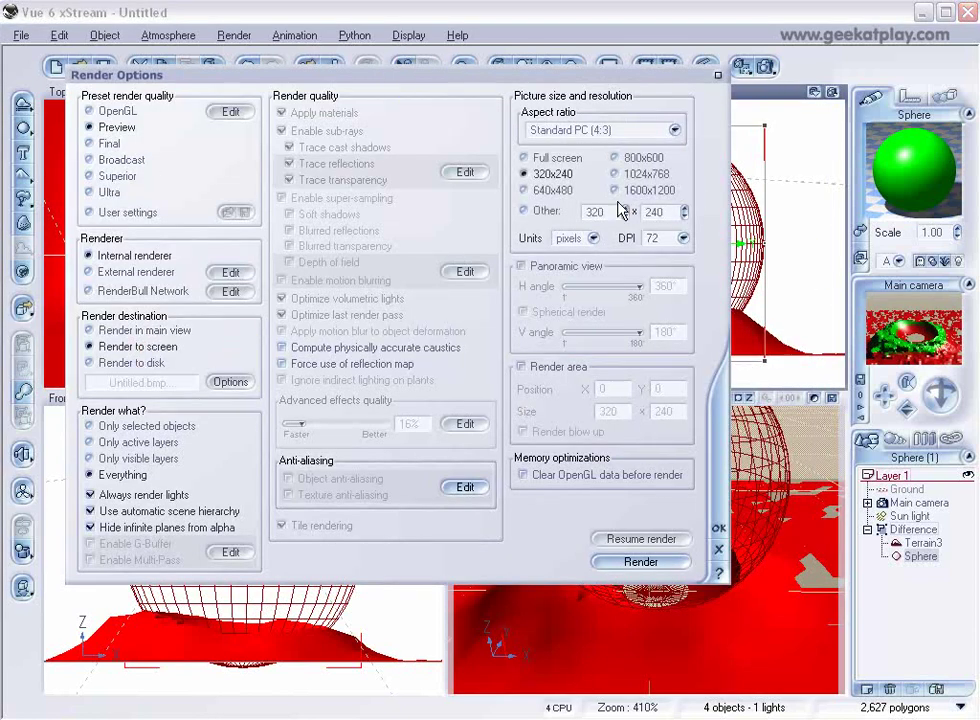
left_click(719, 530)
left_click(766, 66)
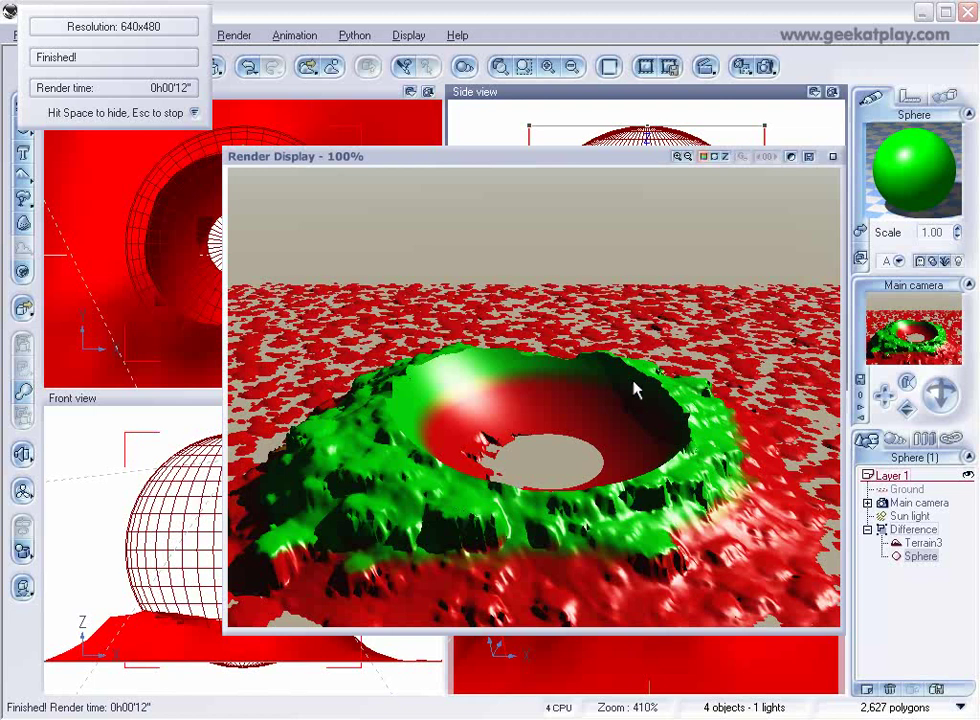
left_click(832, 158)
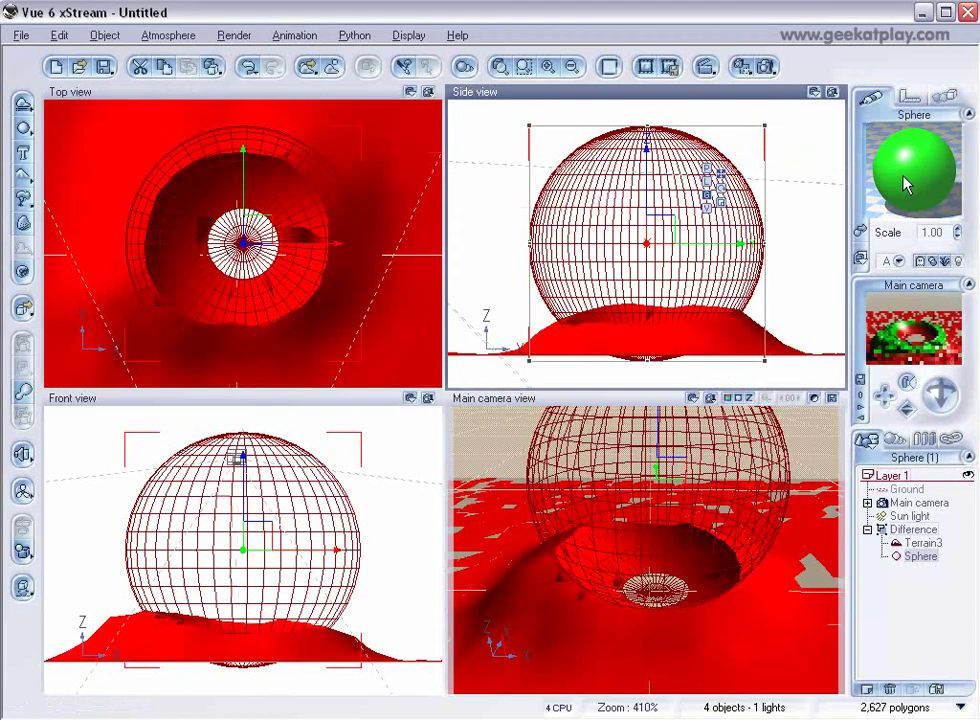
Step: On Terrain3, replace Red plastic with Geekatplay > Ground > Grass Field
left_click(946, 664)
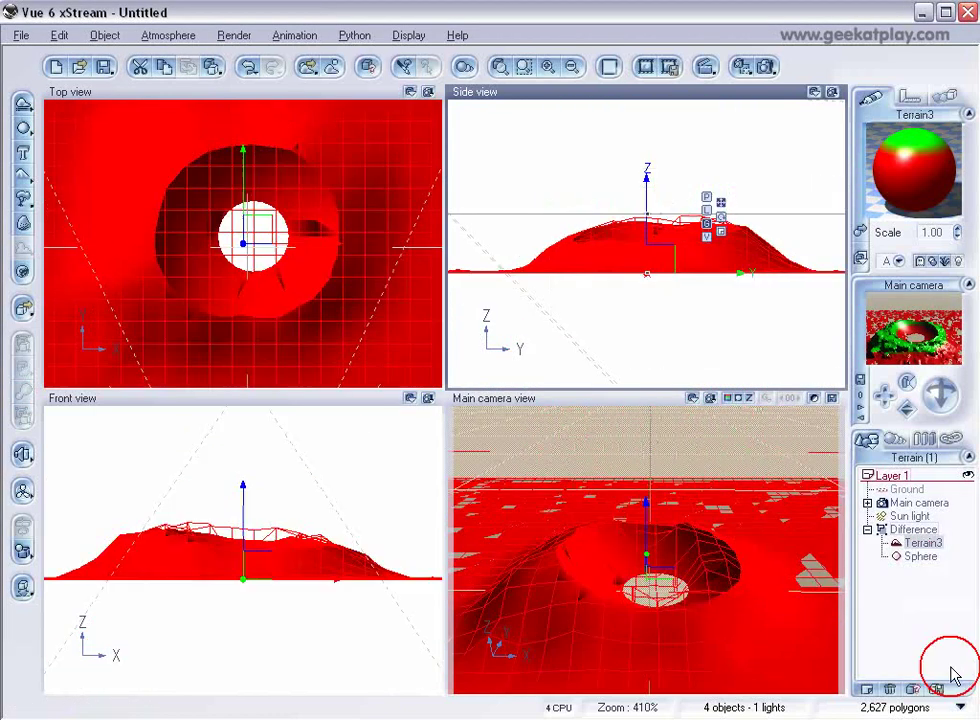
double_click(927, 184)
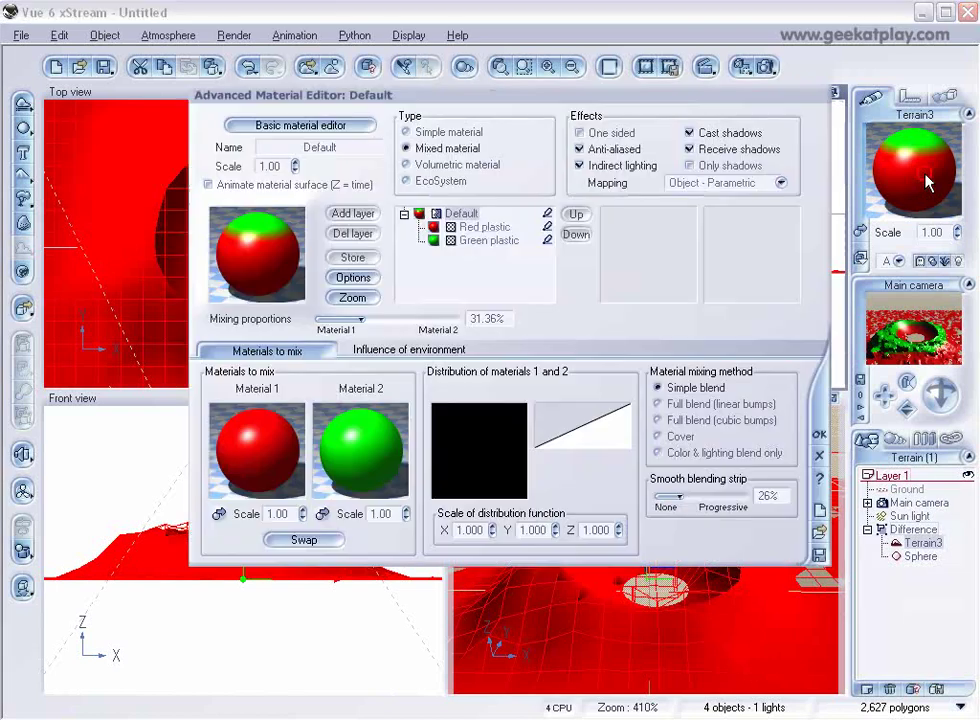
left_click(480, 227)
double_click(280, 262)
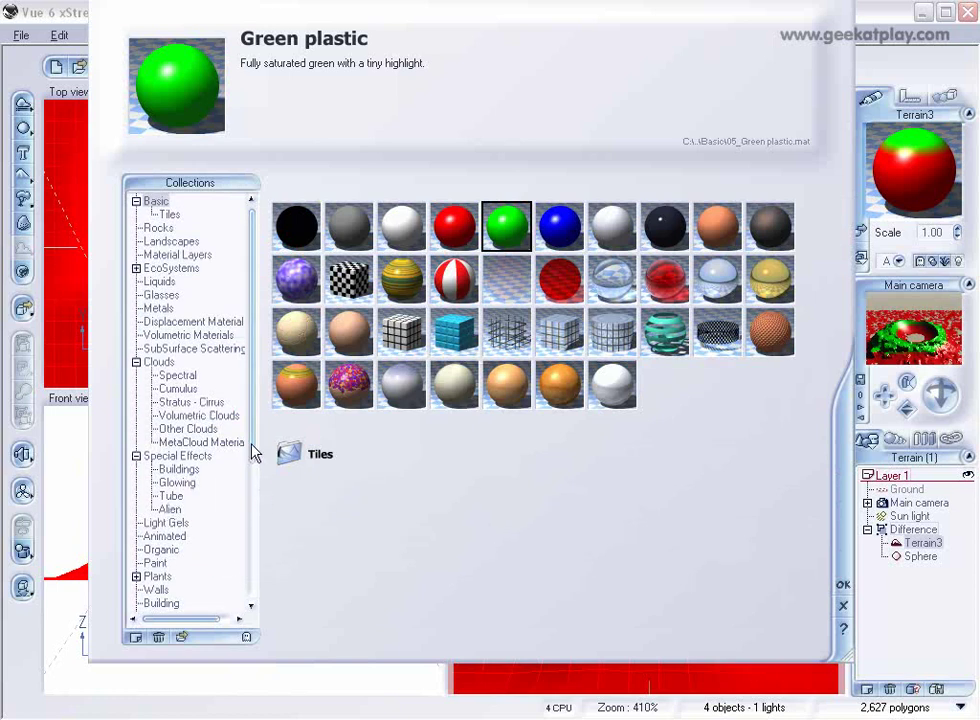
left_click_drag(253, 452, 251, 572)
left_click(185, 471)
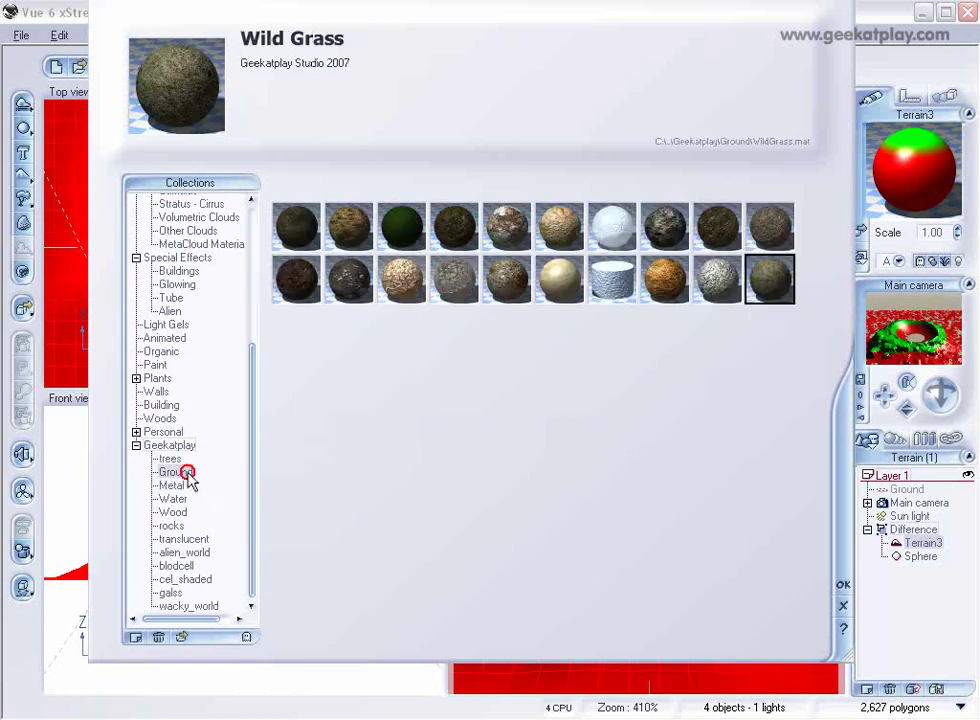
left_click(349, 226)
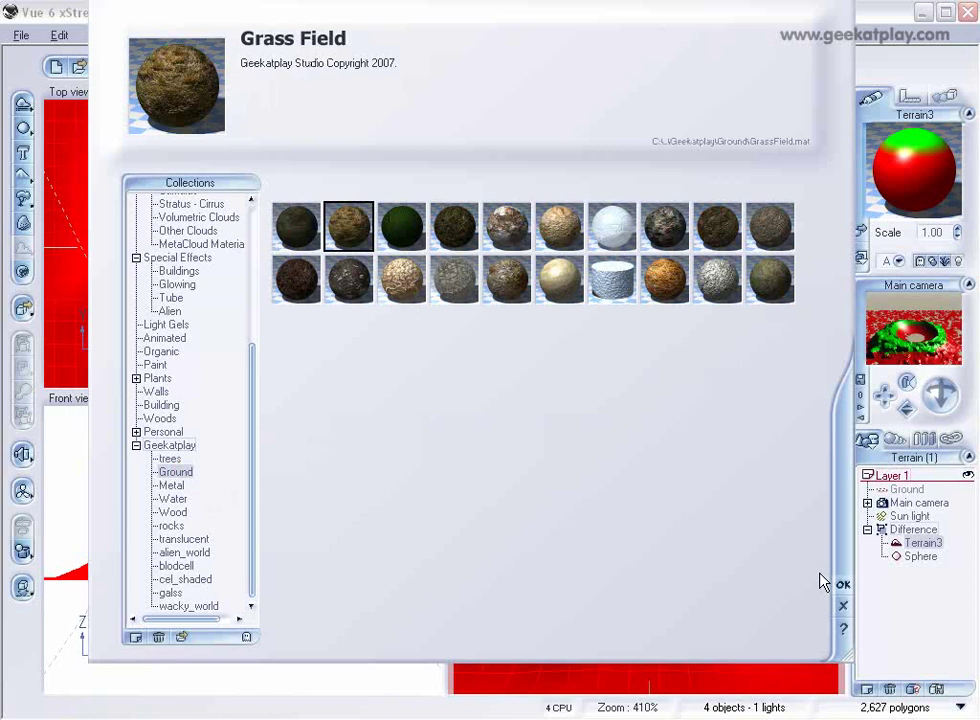
left_click(838, 583)
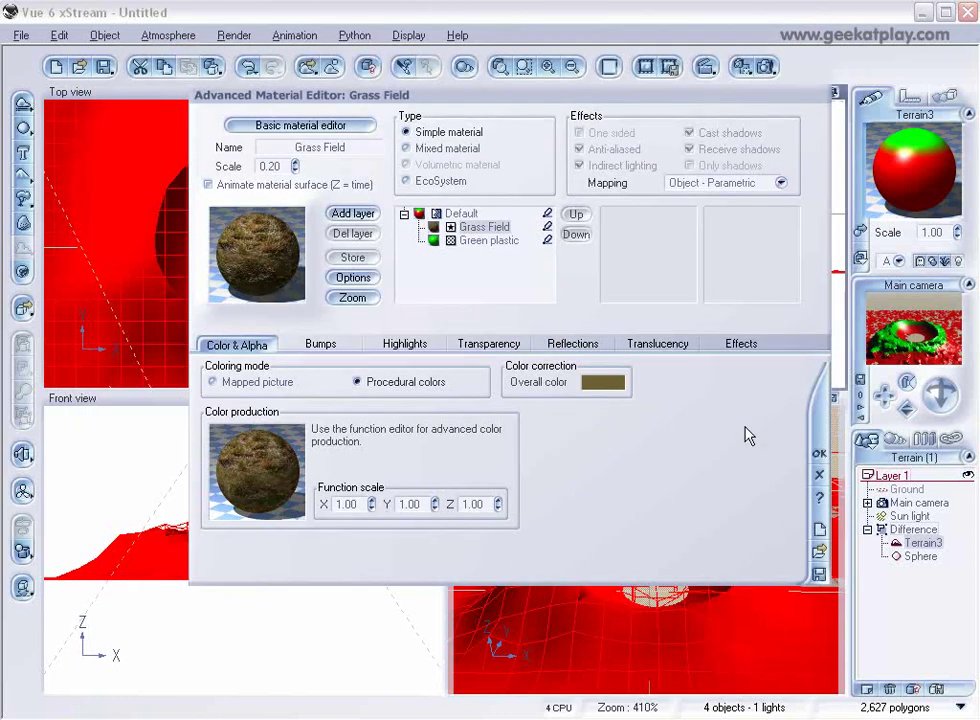
Step: Replace Green plastic with Melted Rocks, set its scale to 0.5, and close the editor
left_click(482, 241)
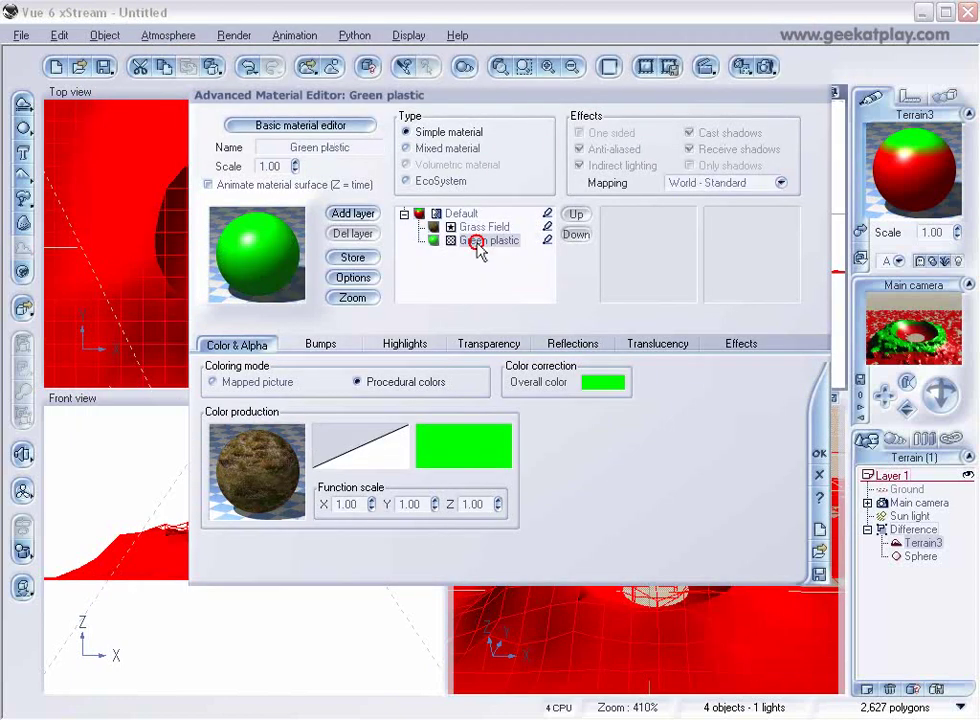
left_click(258, 248)
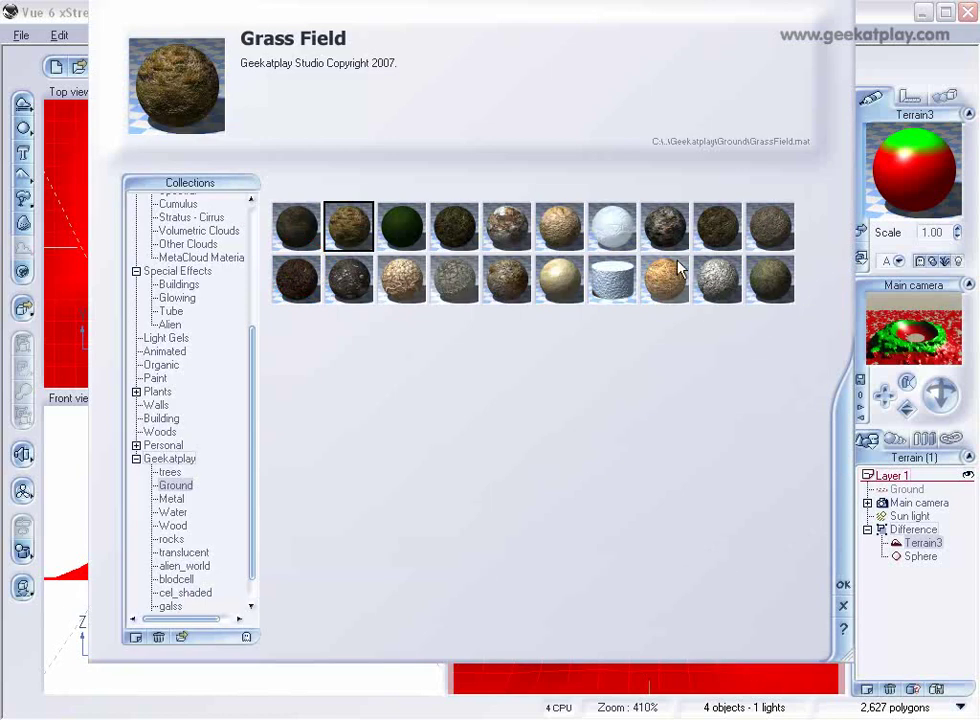
left_click(677, 237)
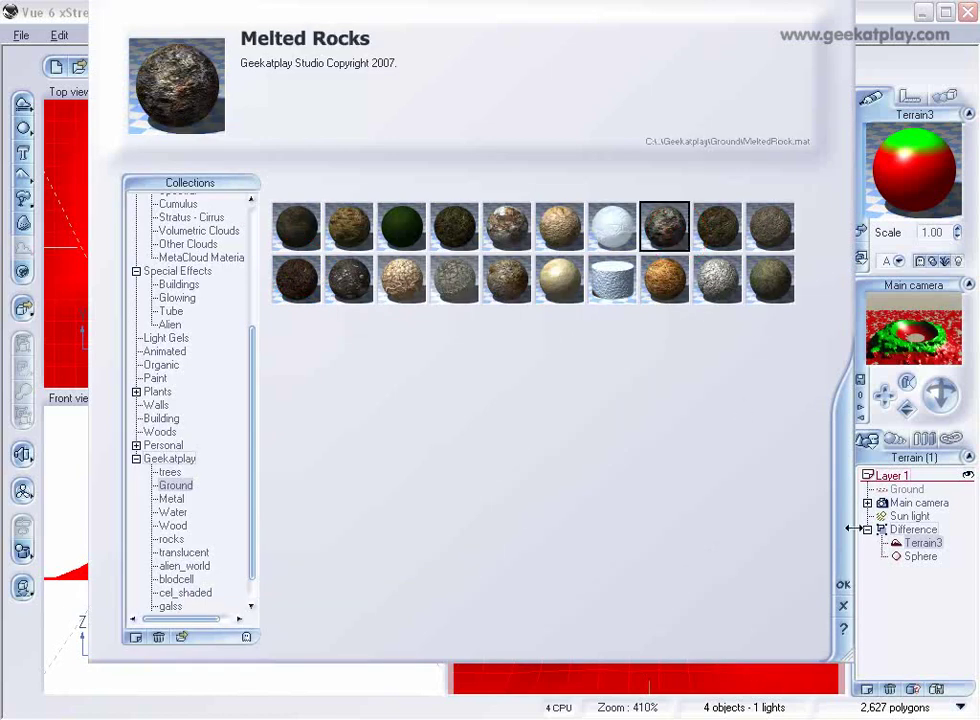
left_click(843, 587)
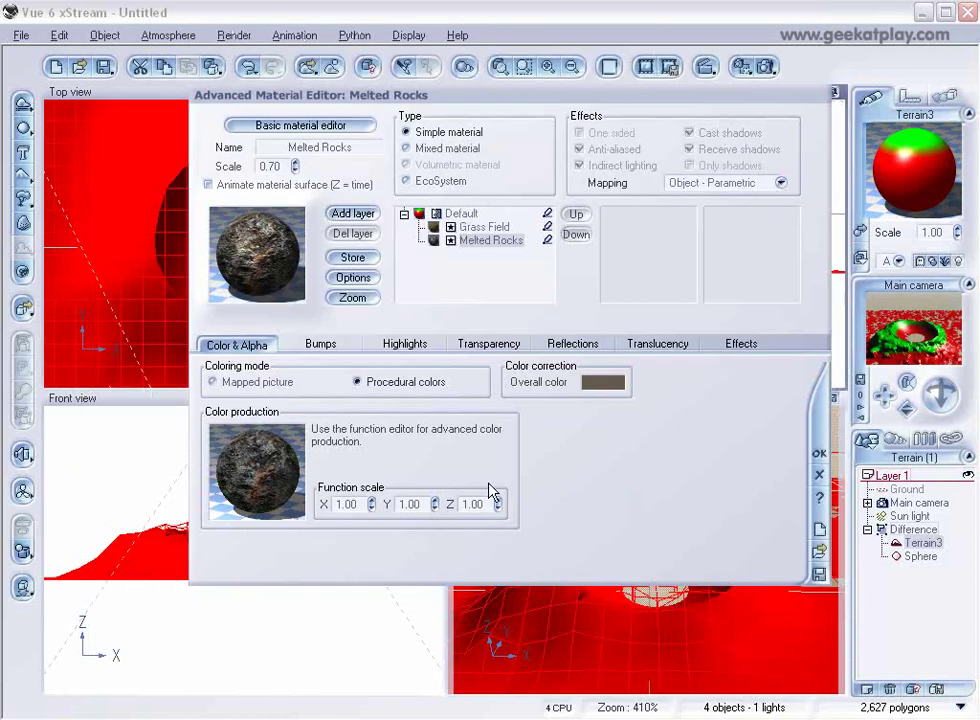
left_click(460, 215)
double_click(399, 510)
type("0.5")
key("Return")
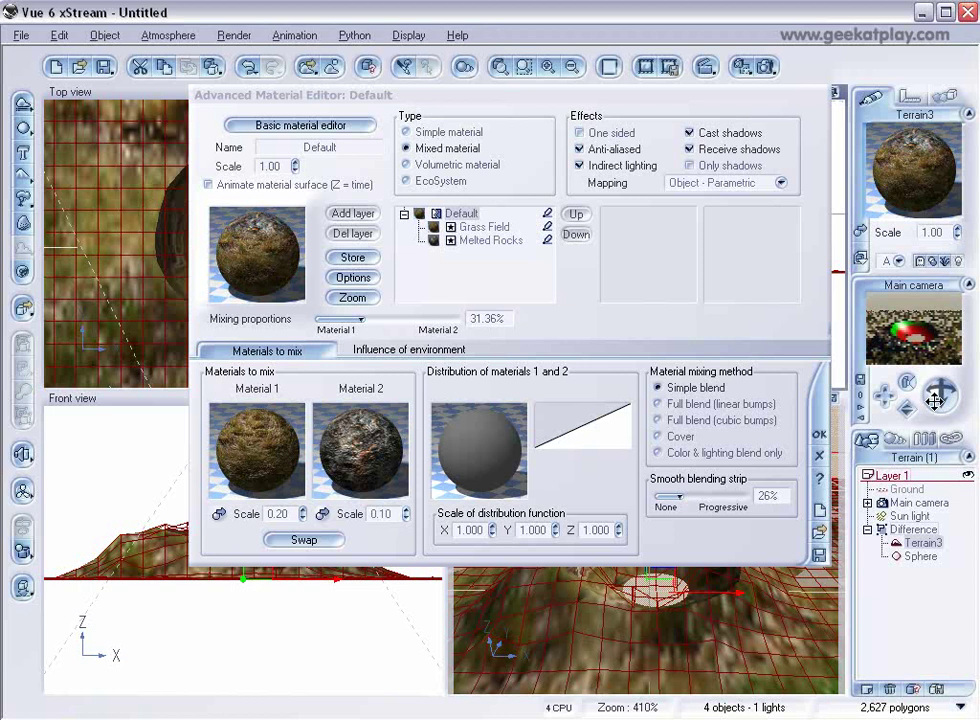
left_click(820, 436)
Step: Open the sphere's material and replace the Green plastic layer with Melted Rocks
left_click(921, 557)
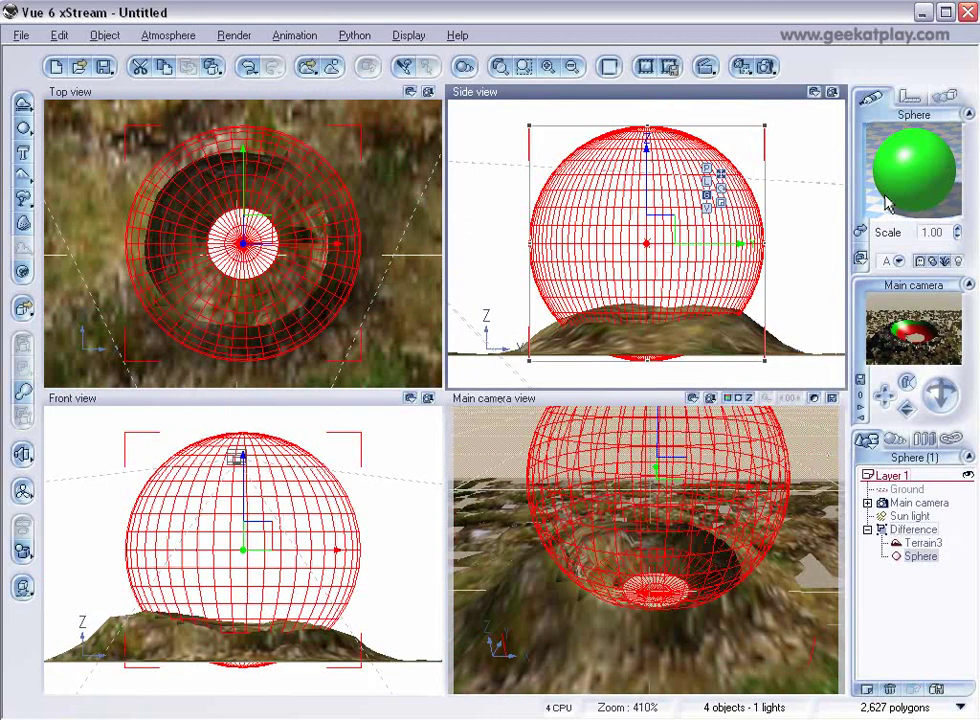
double_click(874, 225)
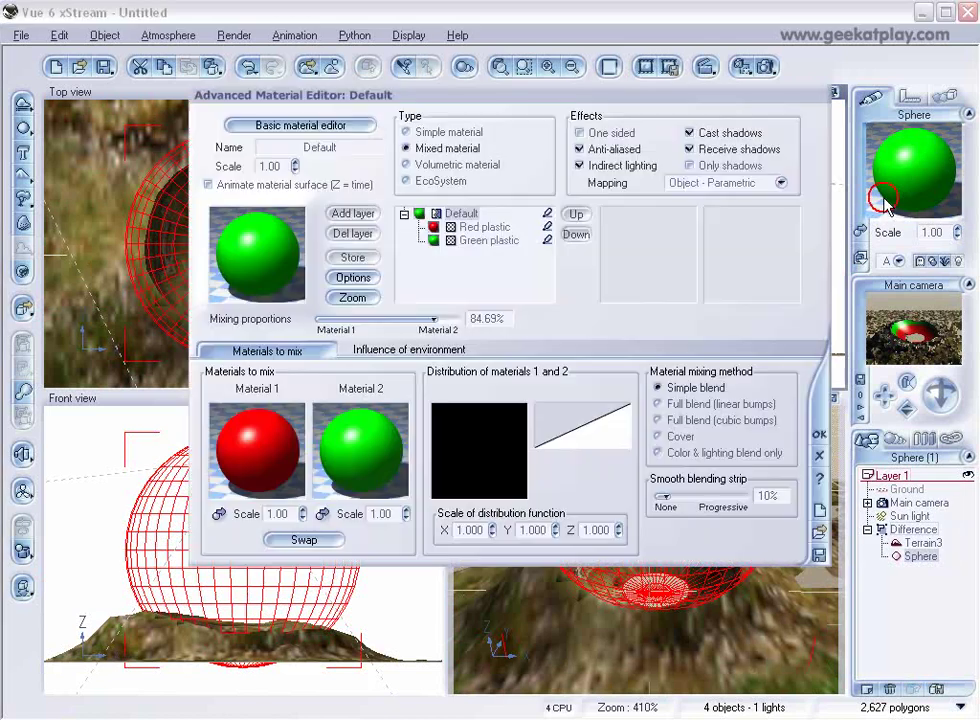
left_click_drag(547, 105, 524, 104)
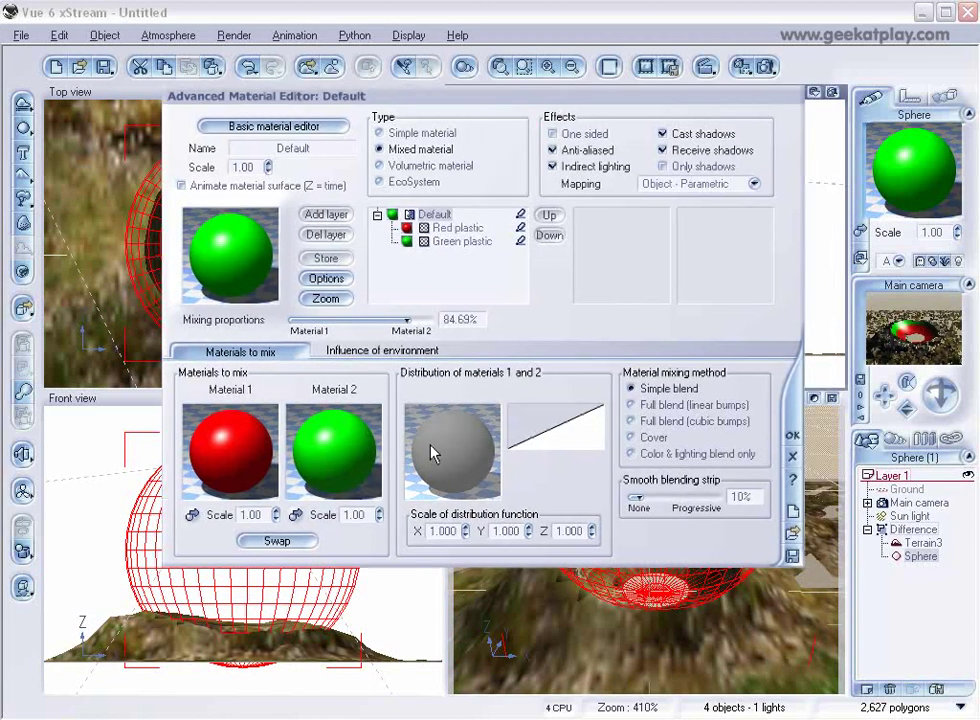
left_click(440, 241)
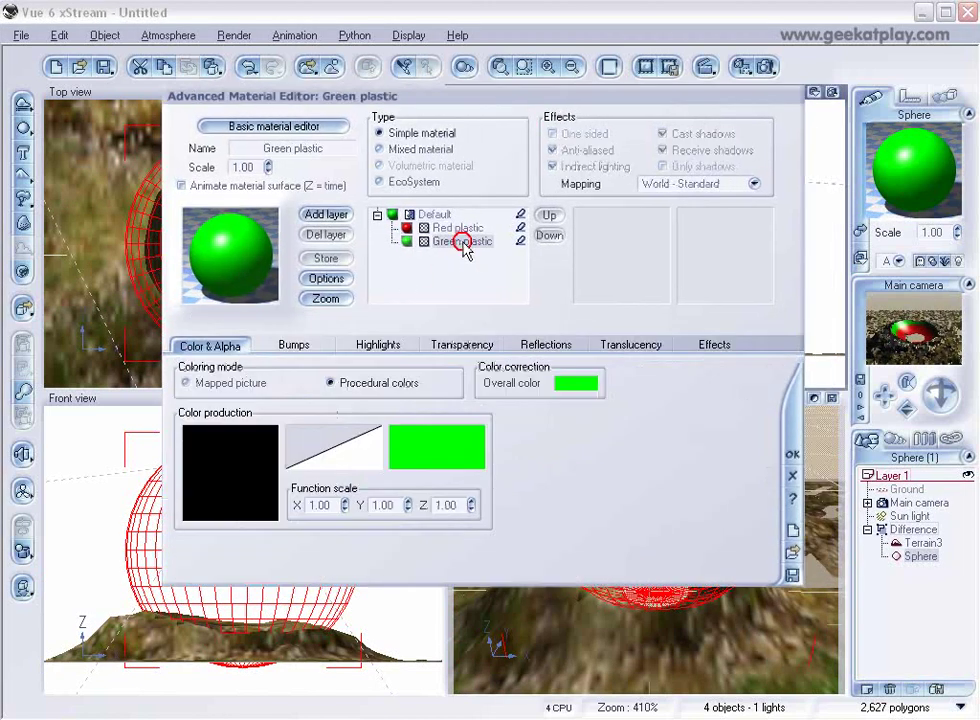
double_click(258, 262)
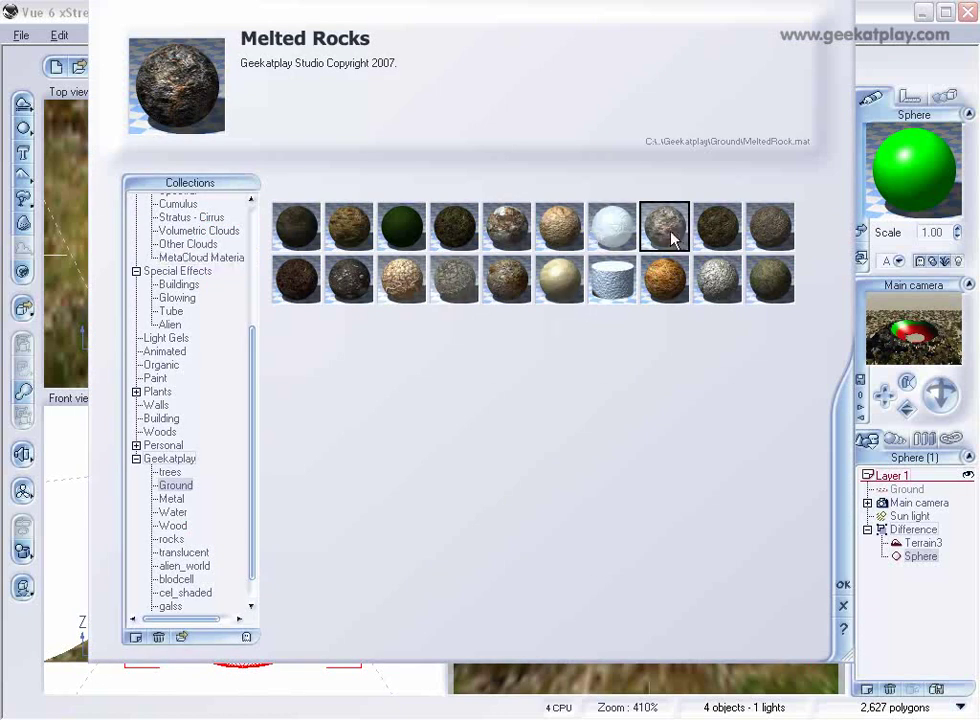
left_click(840, 582)
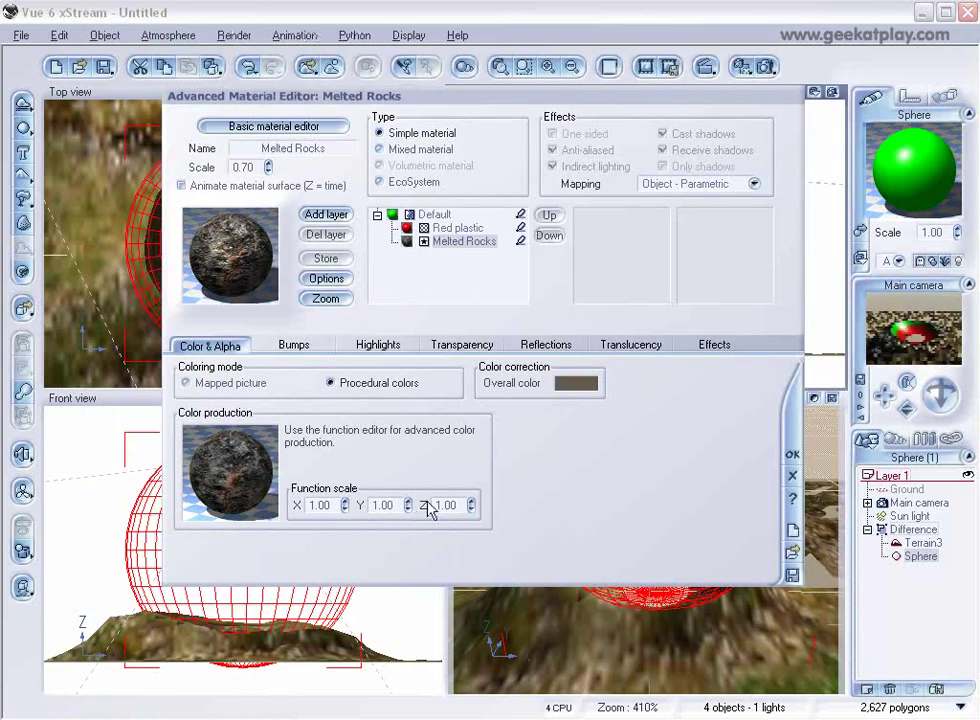
Step: Replace the Red plastic layer with the Sand material
left_click(446, 229)
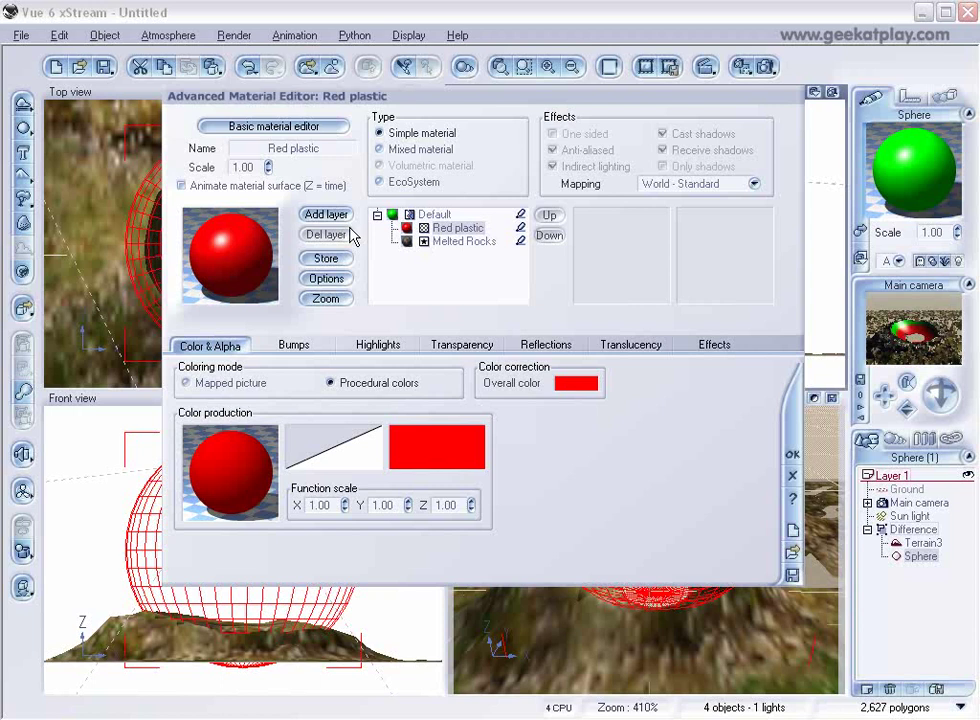
left_click(213, 265)
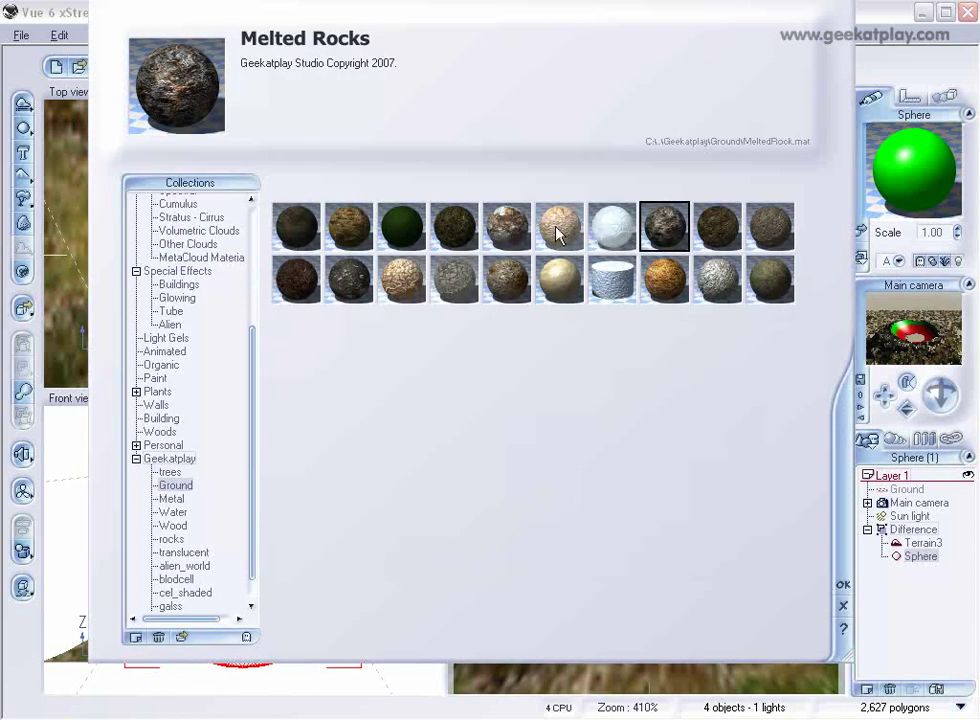
left_click(556, 285)
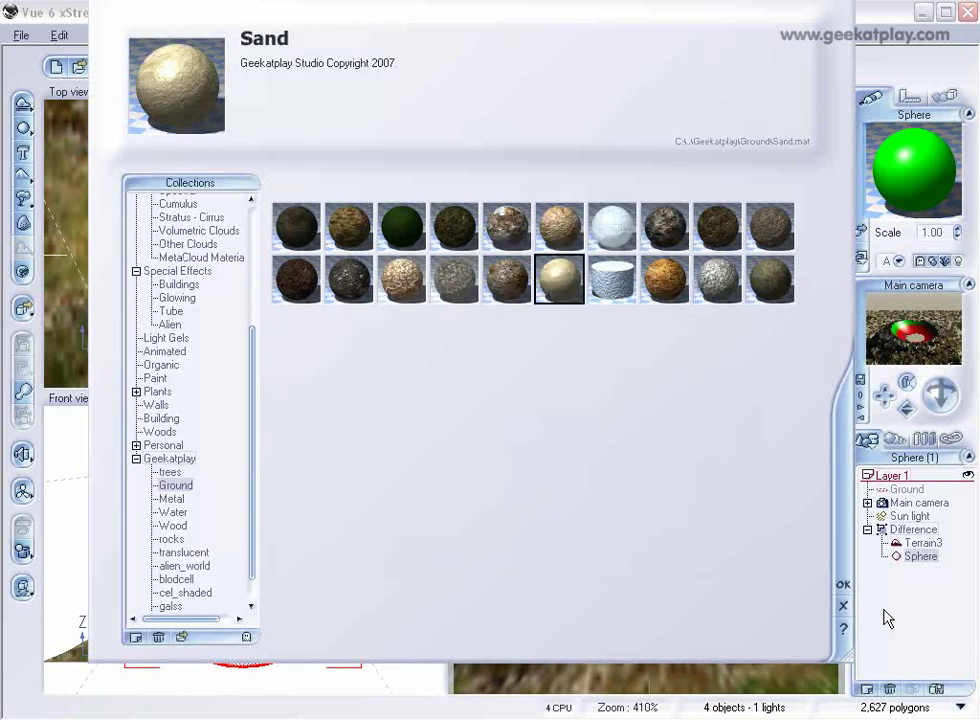
left_click(842, 585)
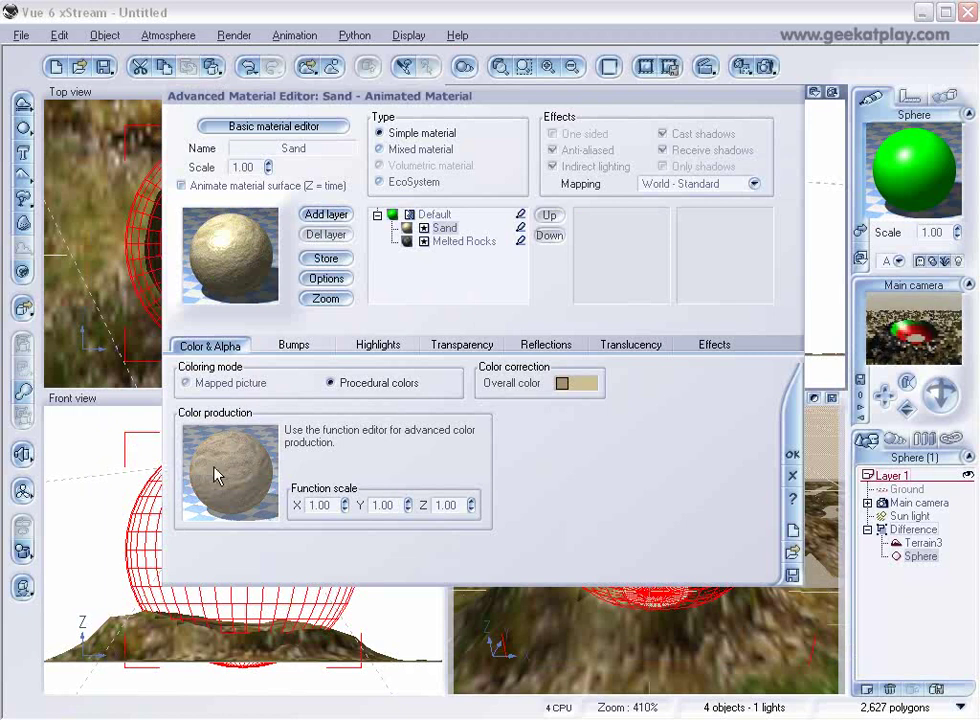
Step: In the Sand layer's bump function graph, insert a Blender combiner on the Granite–Bump link
left_click(303, 348)
right_click(263, 435)
left_click(324, 444)
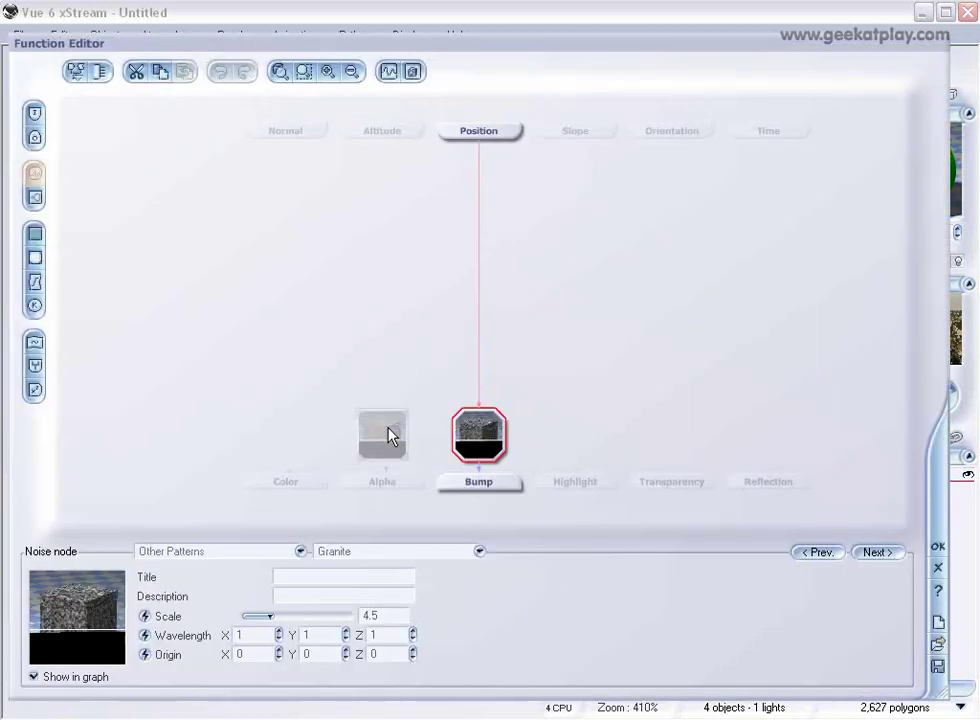
left_click_drag(389, 431, 372, 405)
left_click(479, 425)
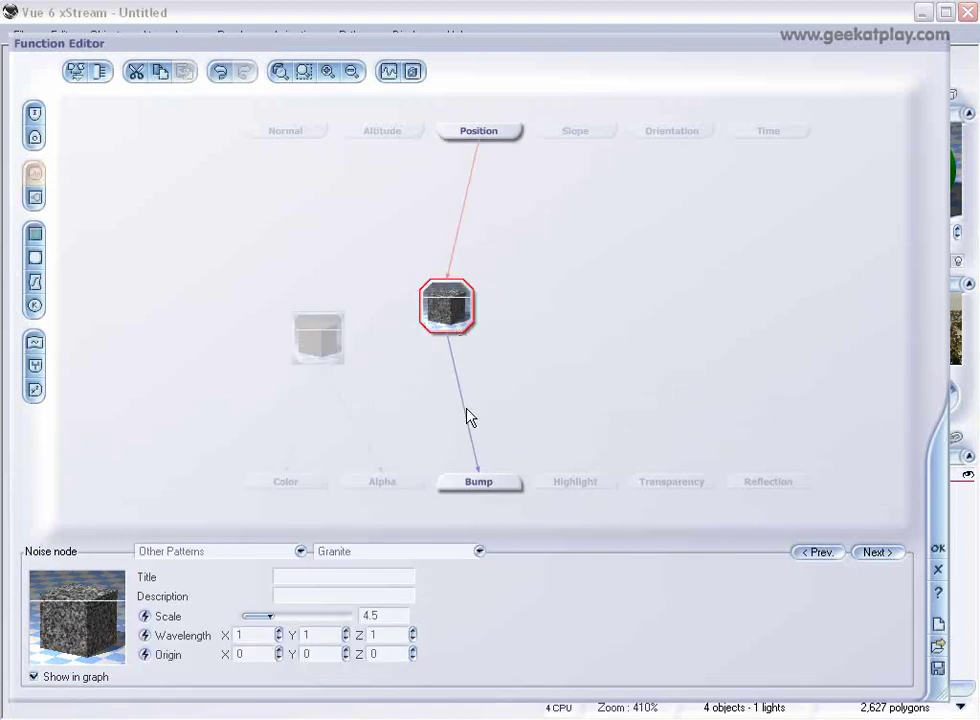
left_click(465, 417)
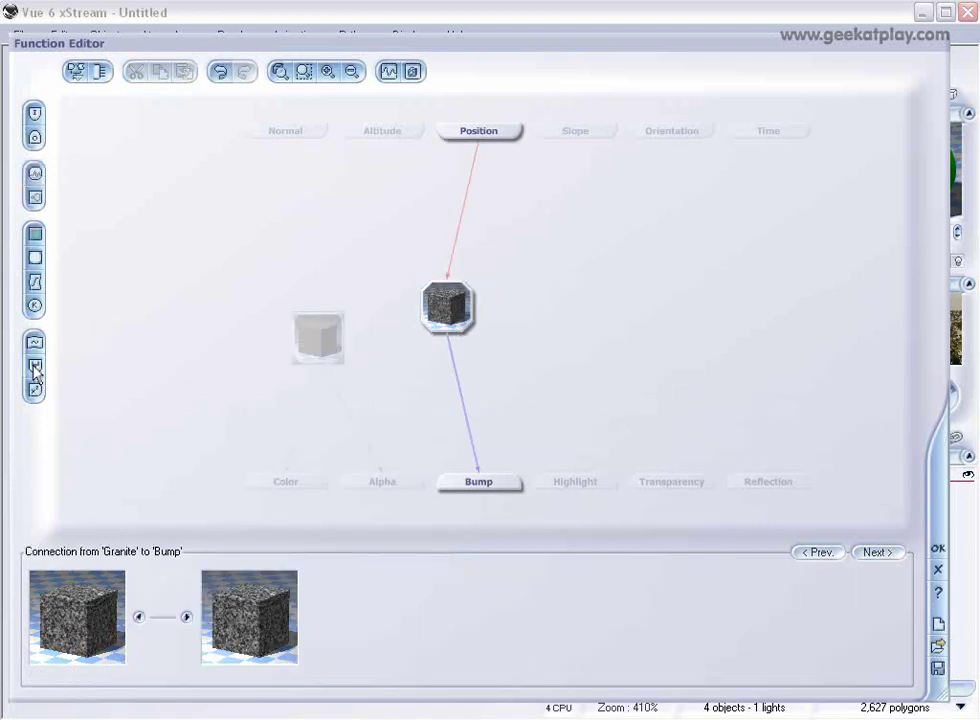
left_click(35, 368)
left_click(499, 413)
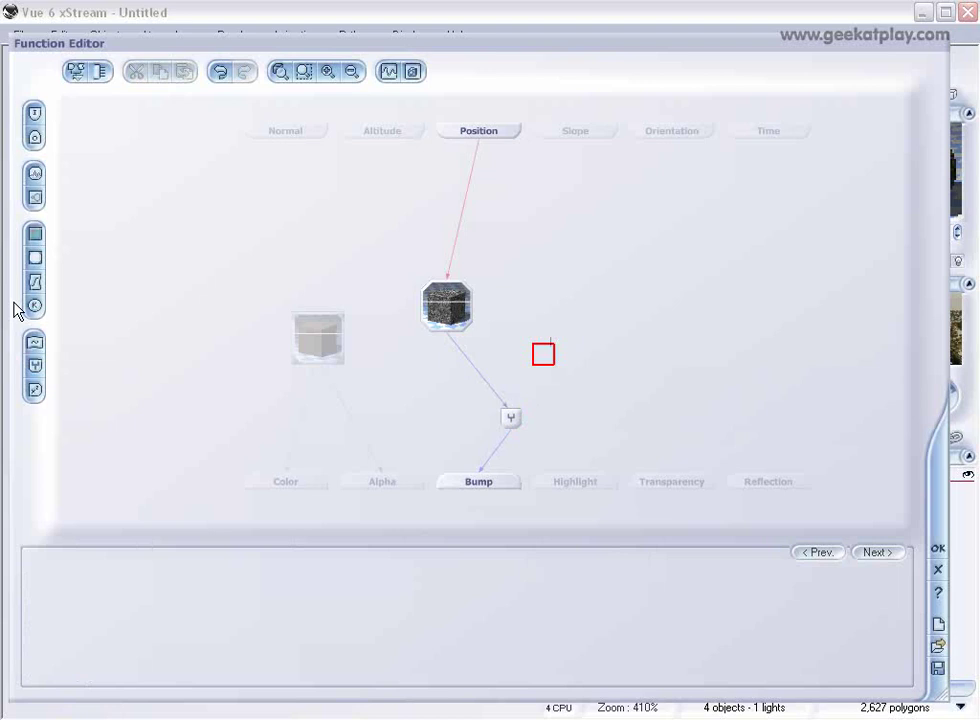
Step: Add a new noise node into the combiner, set it to Line Patterns > Cracks, and accept
left_click(34, 173)
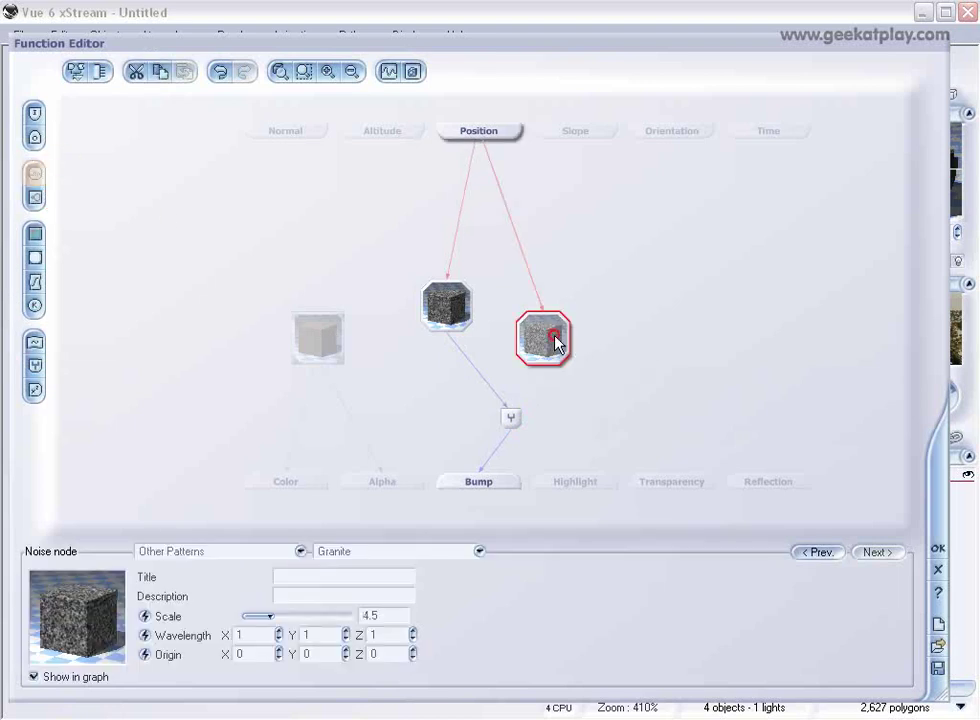
left_click_drag(556, 343, 512, 412)
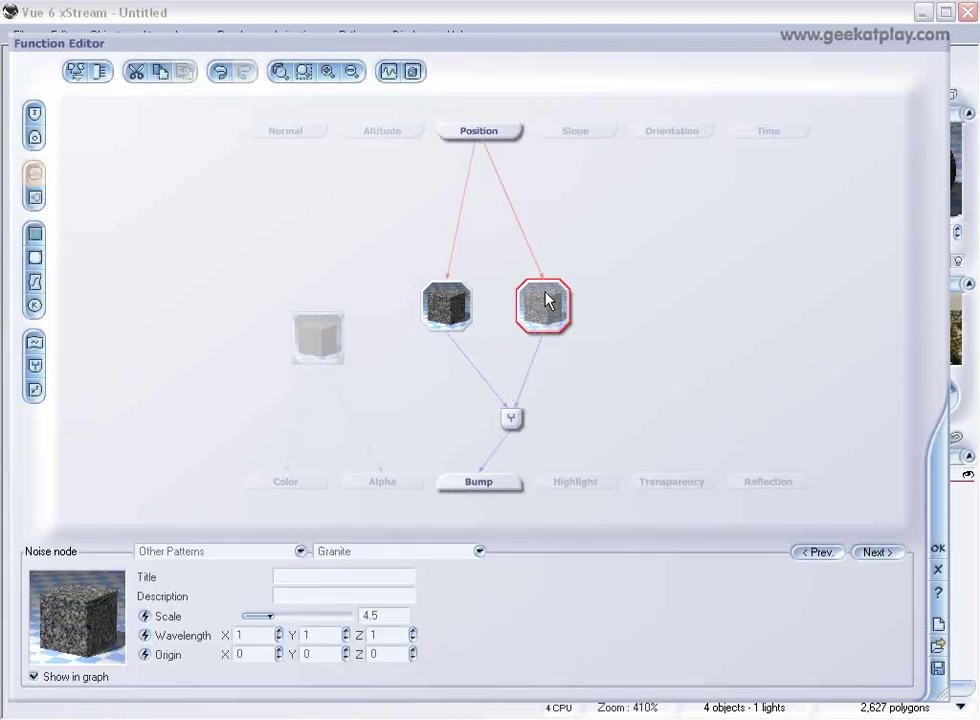
left_click(540, 370)
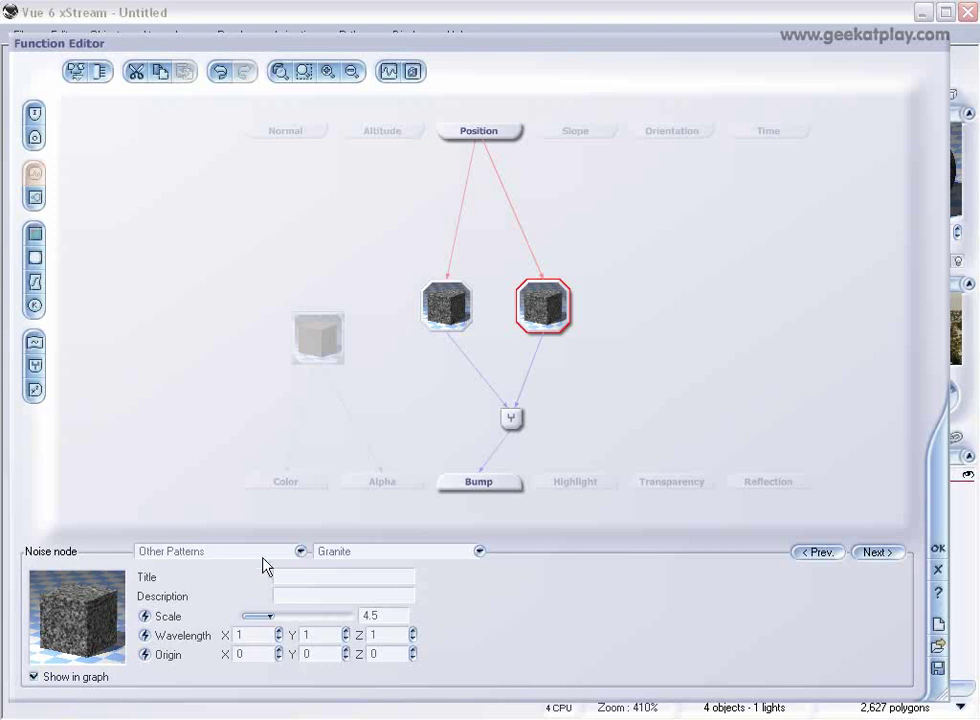
left_click(299, 550)
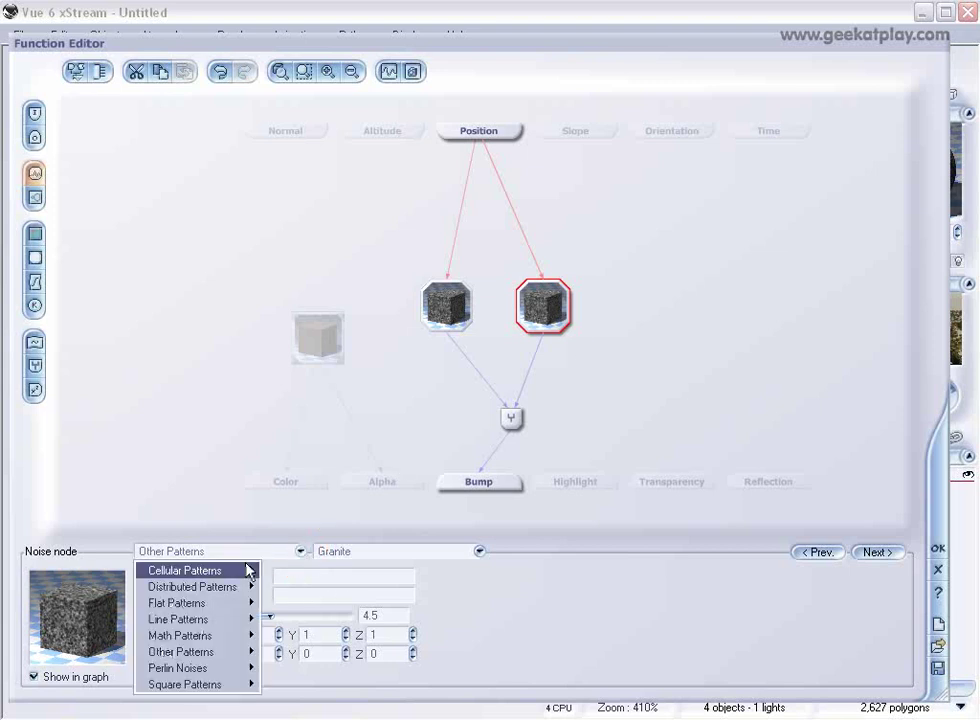
mouse_move(228, 620)
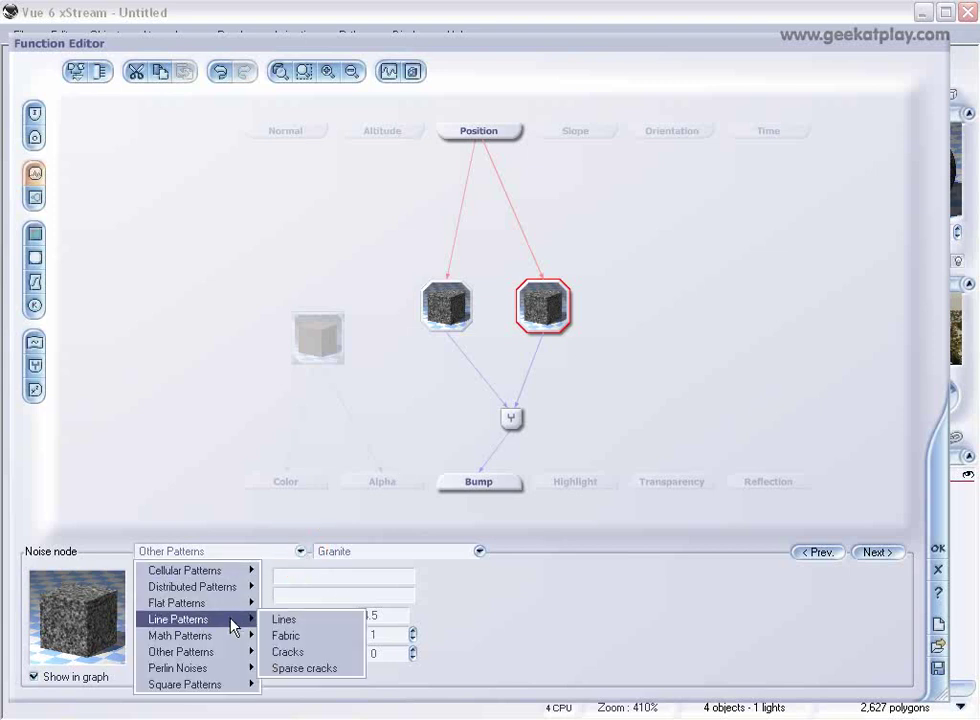
left_click(319, 651)
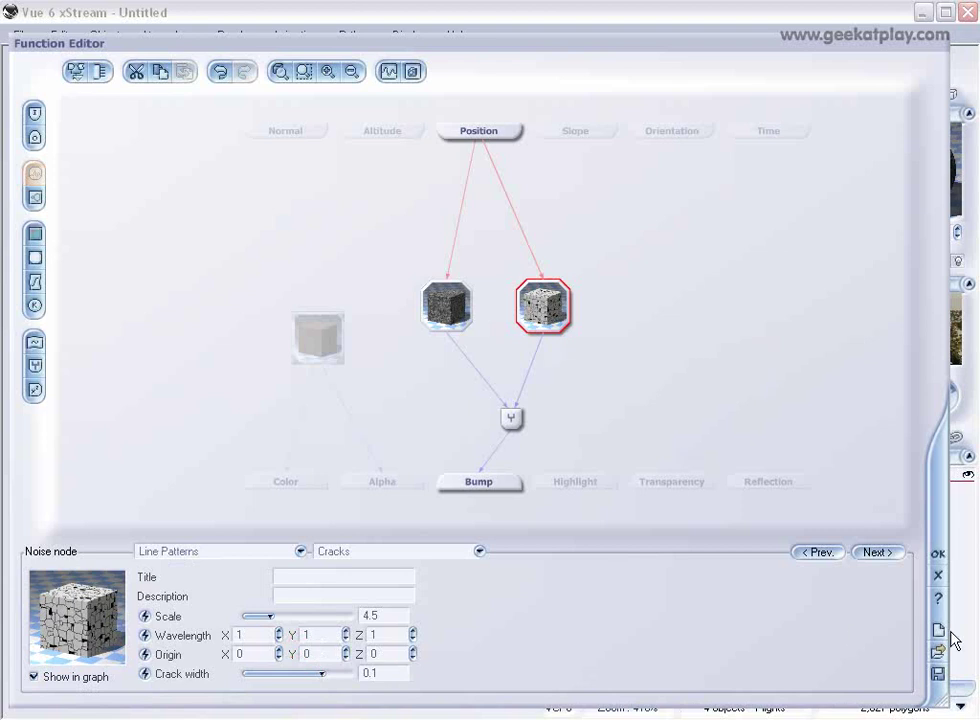
left_click(937, 553)
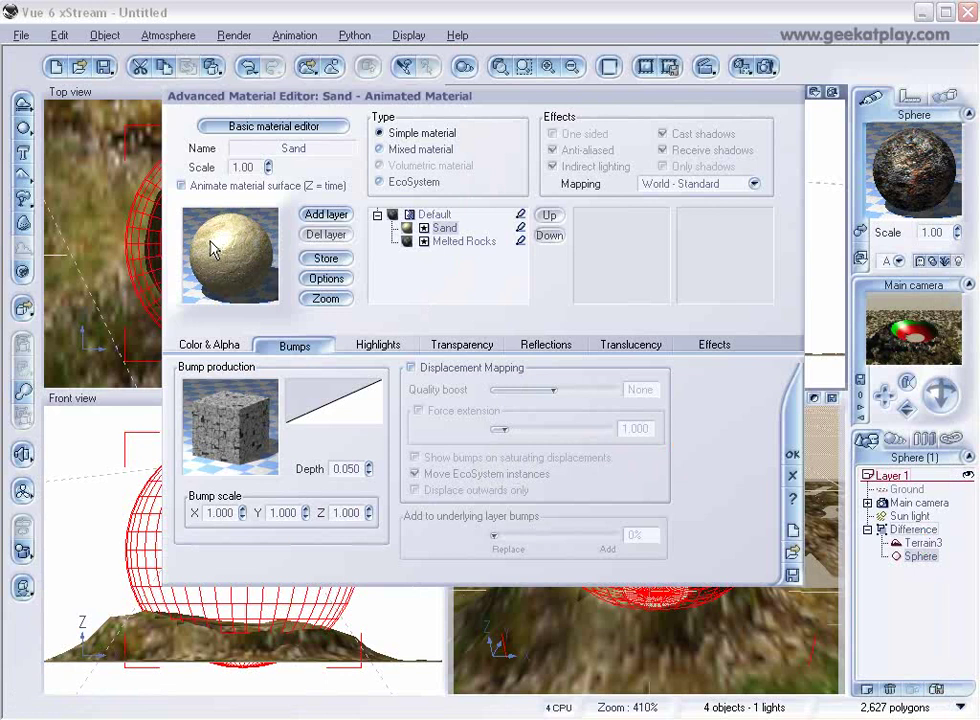
Step: Close the material editor and dismiss the finished test render of the rocky crater
left_click(791, 457)
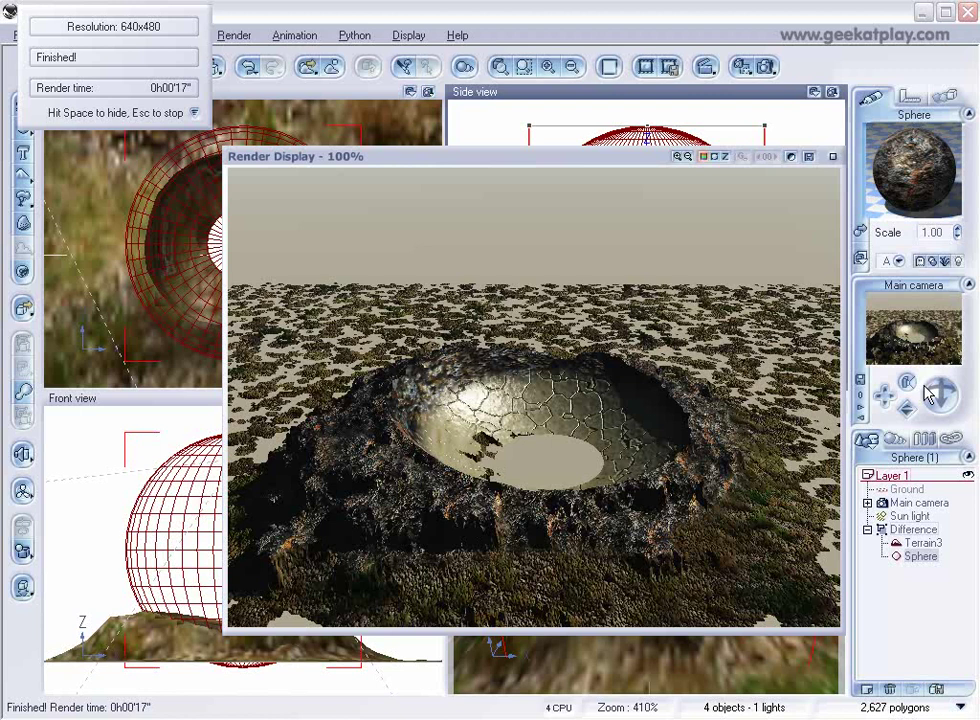
left_click(836, 157)
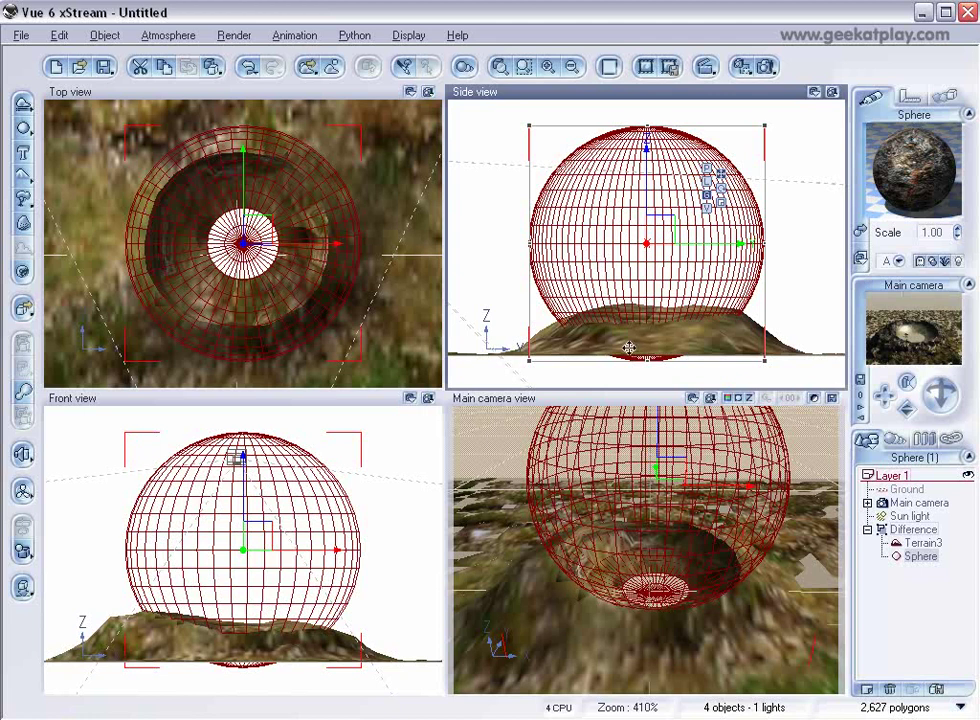
Step: Add Sphere2, enlarge it, and position it over the crater mound
left_click(23, 127)
mouse_move(648, 243)
left_mouse_down()
mouse_move(656, 192)
mouse_move(659, 227)
left_mouse_up()
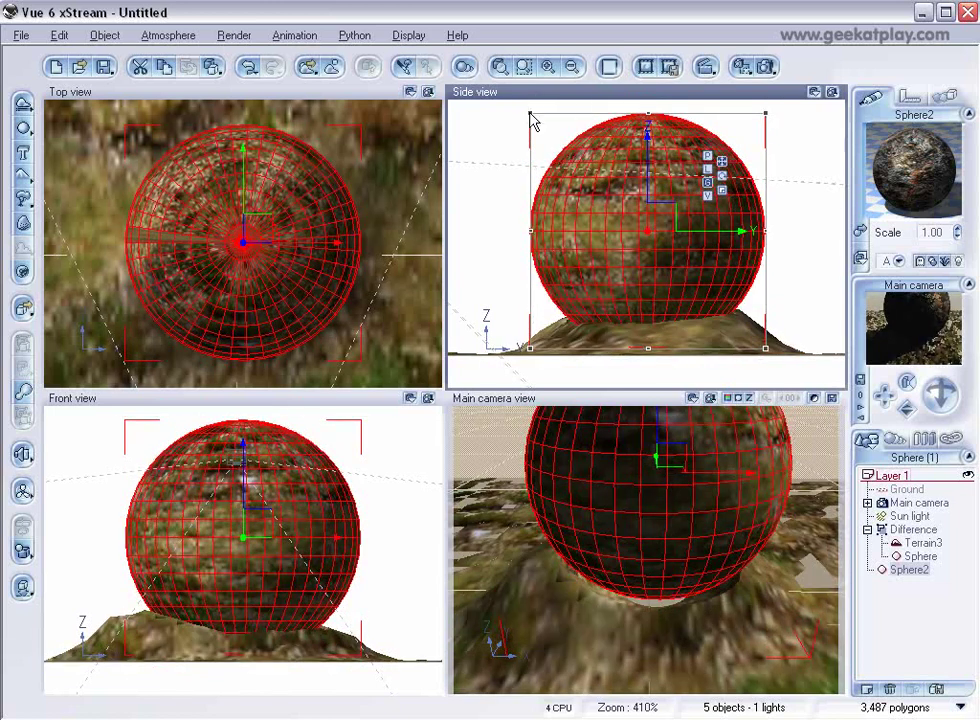
left_click_drag(528, 114, 458, 100)
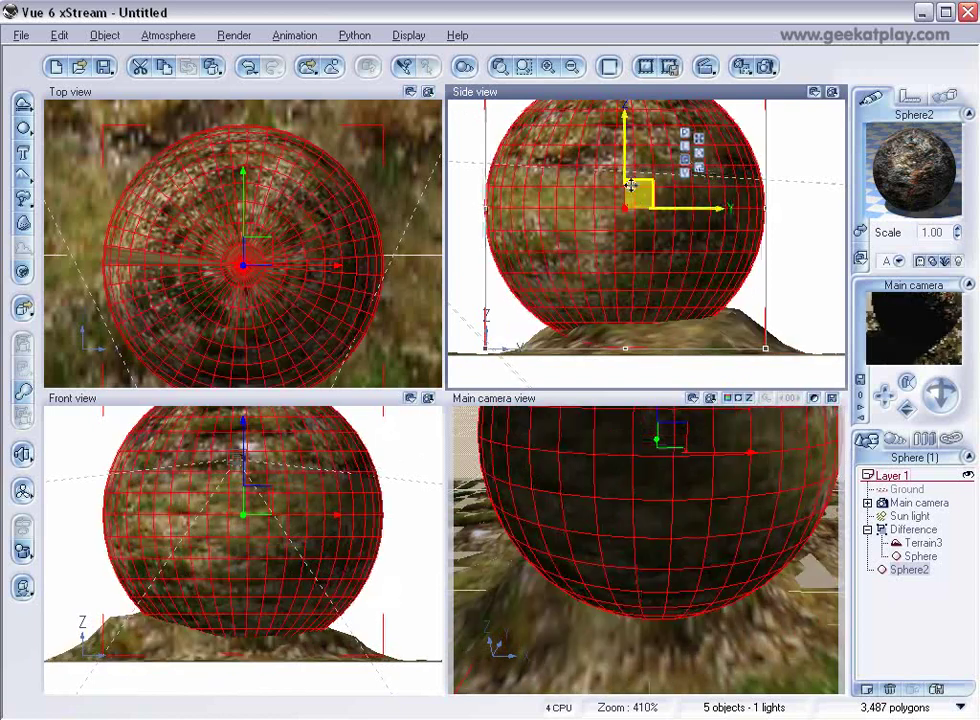
mouse_move(639, 193)
left_mouse_down()
mouse_move(648, 190)
mouse_move(652, 212)
left_mouse_up()
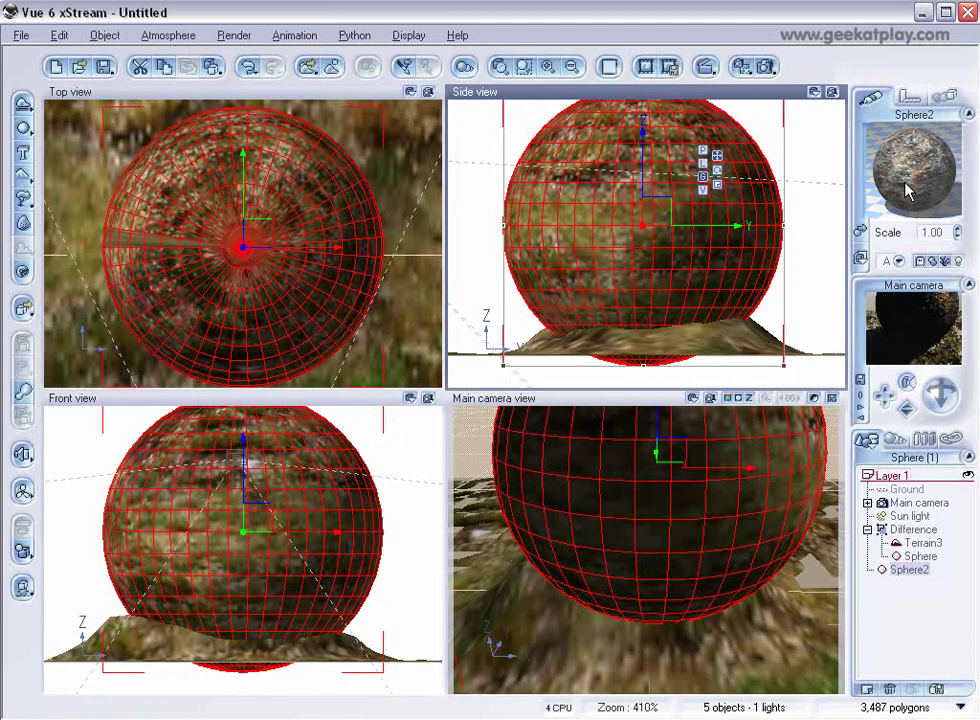
Step: Give the new sphere the Flat gray material from the Basic collection
double_click(908, 192)
double_click(241, 252)
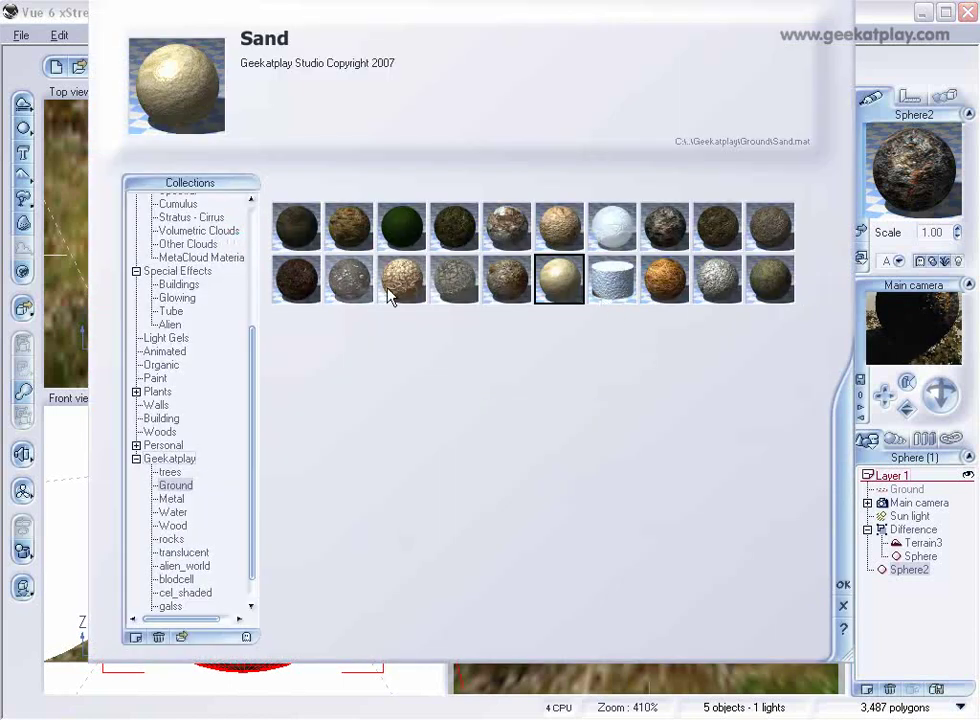
scroll(238, 310, "up", 5)
left_click(156, 201)
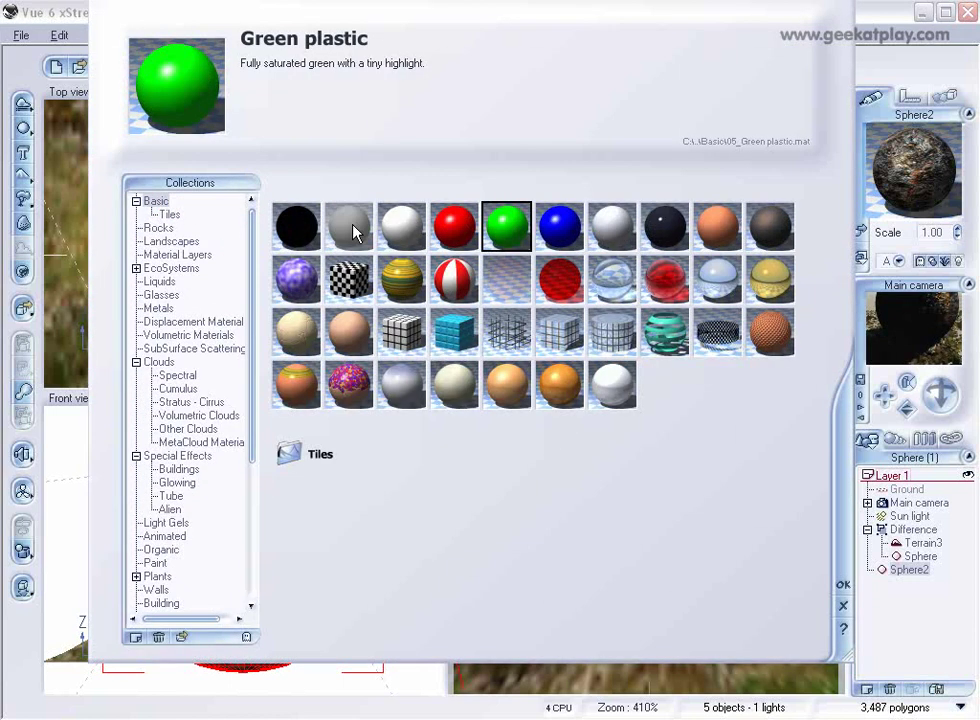
left_click(352, 229)
left_click(843, 583)
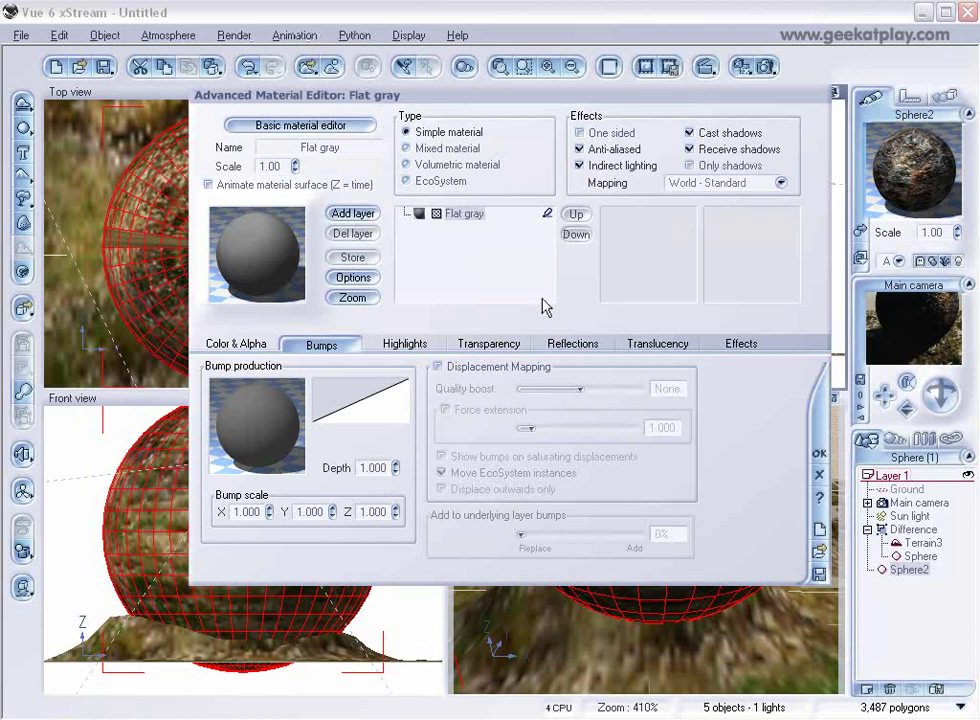
Step: Make it an EcoSystem of Rock at 0.600 scale, lower the density, populate, and close
left_click(408, 181)
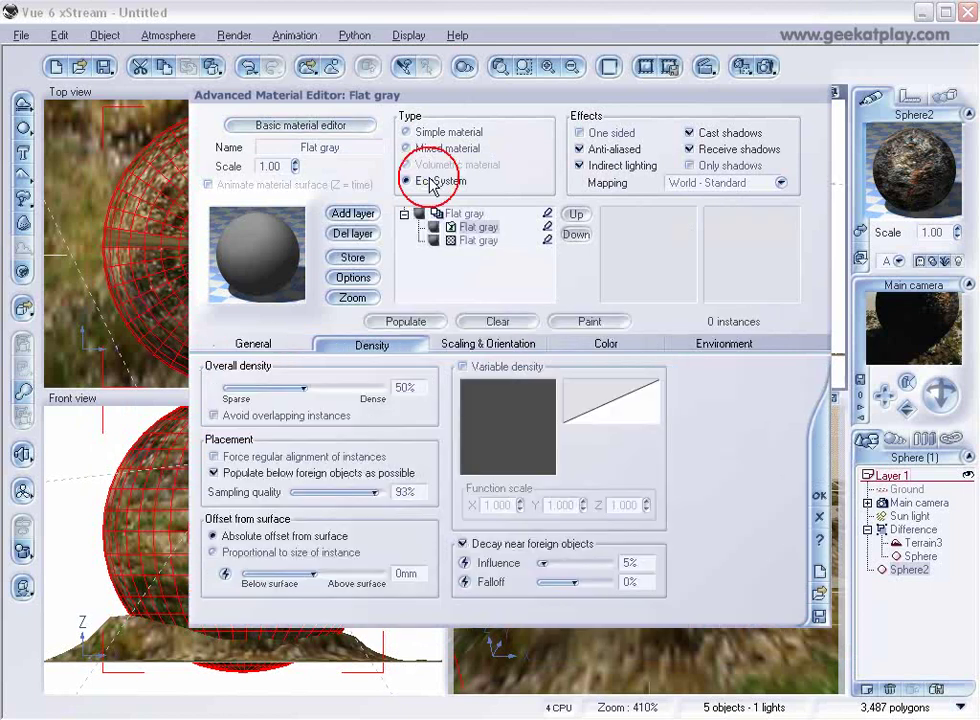
left_click(258, 344)
left_click(395, 598)
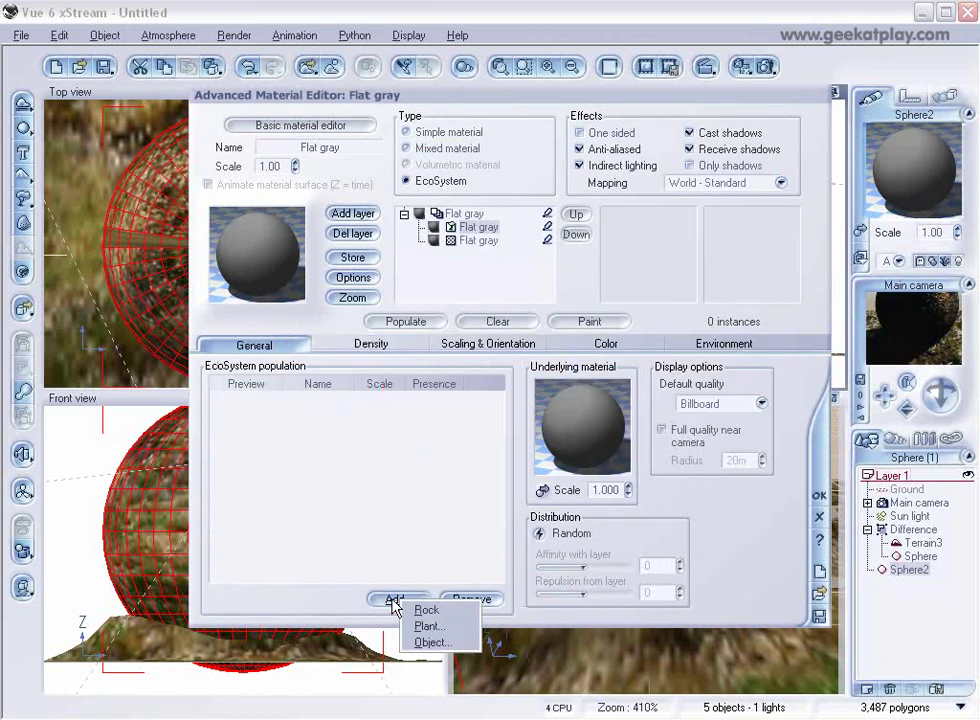
left_click(440, 610)
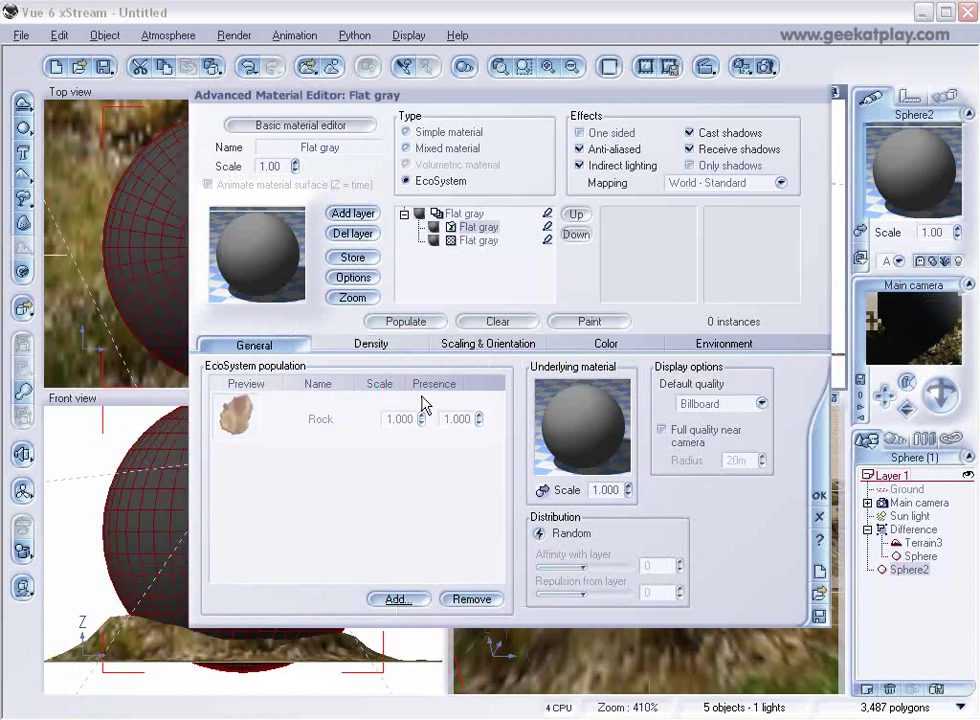
left_click_drag(420, 424, 420, 436)
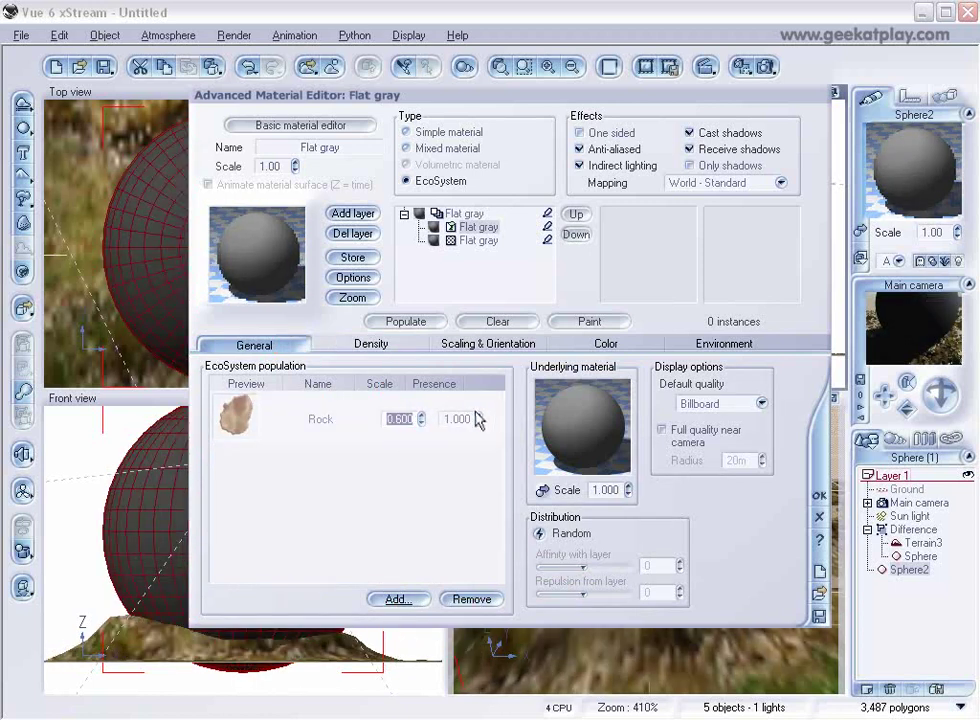
left_click(346, 341)
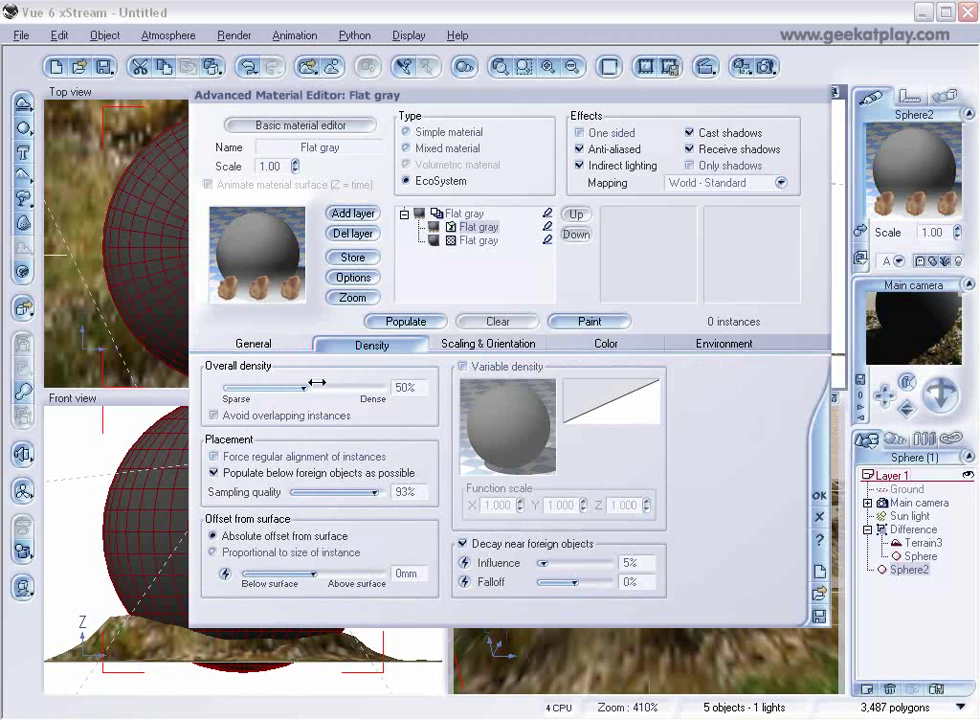
left_click_drag(318, 386, 312, 384)
left_click(414, 321)
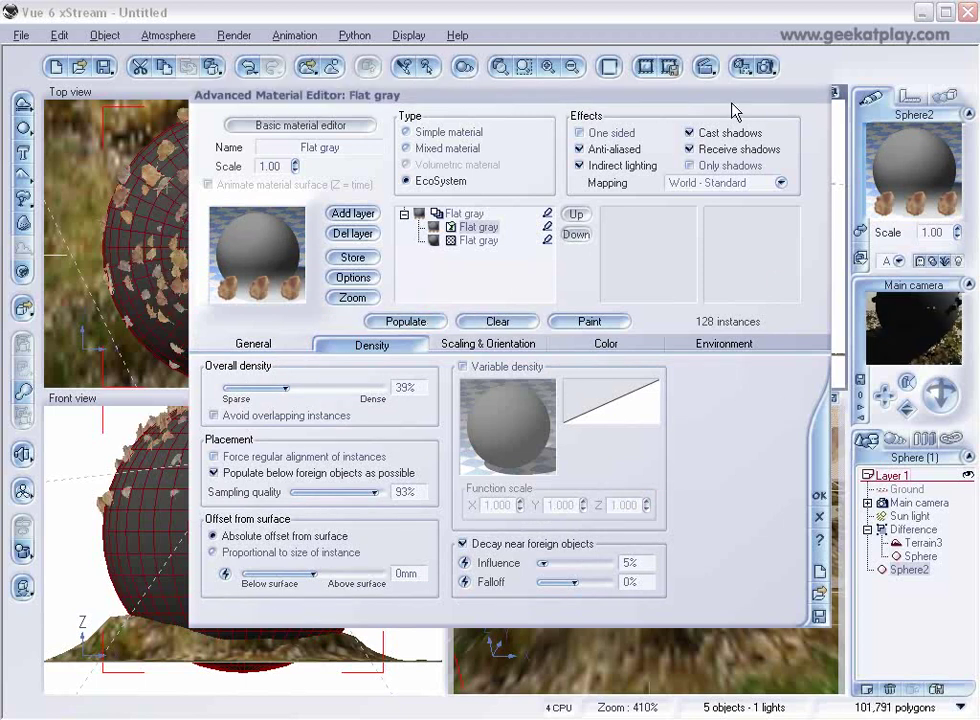
key("Return")
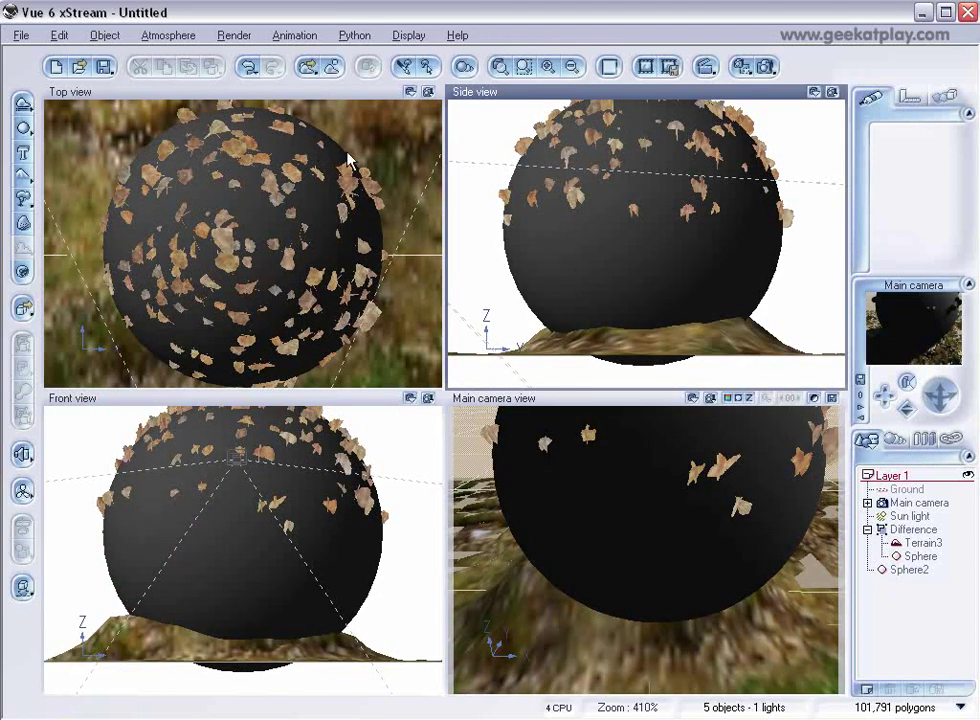
Step: Reopen Sphere2's EcoSystem, set rock scale 0.300 and overall density 43%, then repopulate
left_click(915, 570)
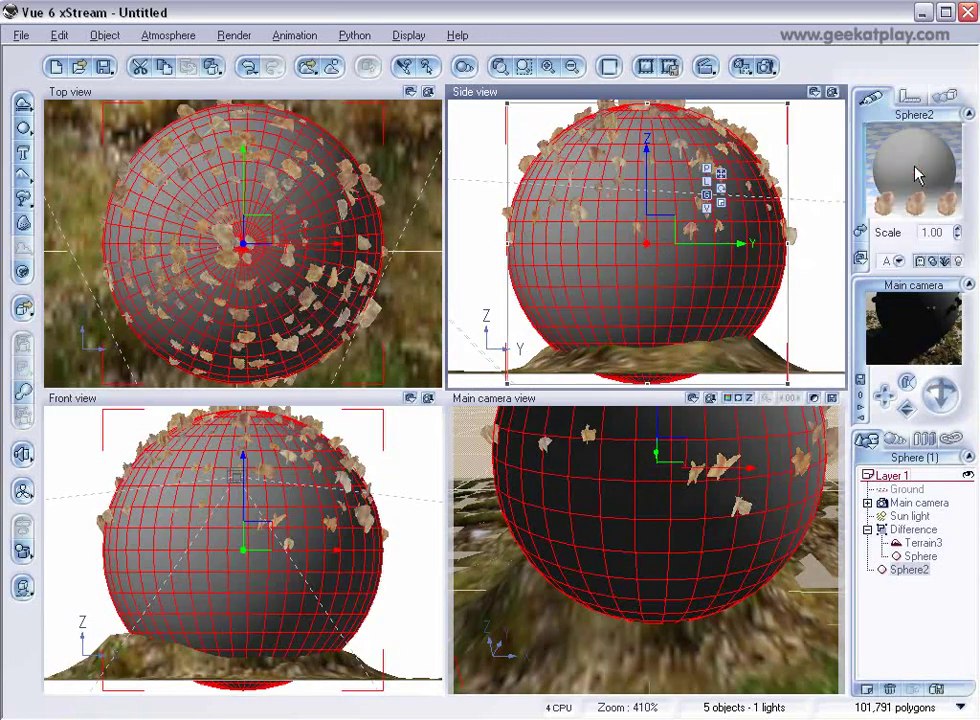
double_click(905, 165)
left_click_drag(503, 107, 476, 120)
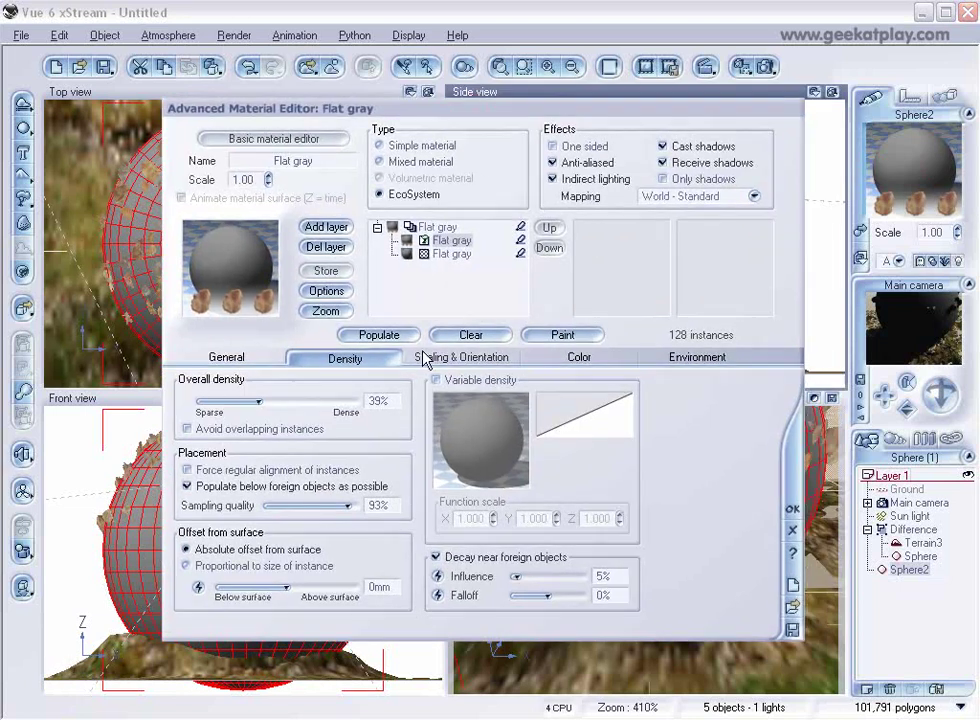
left_click(262, 357)
double_click(372, 432)
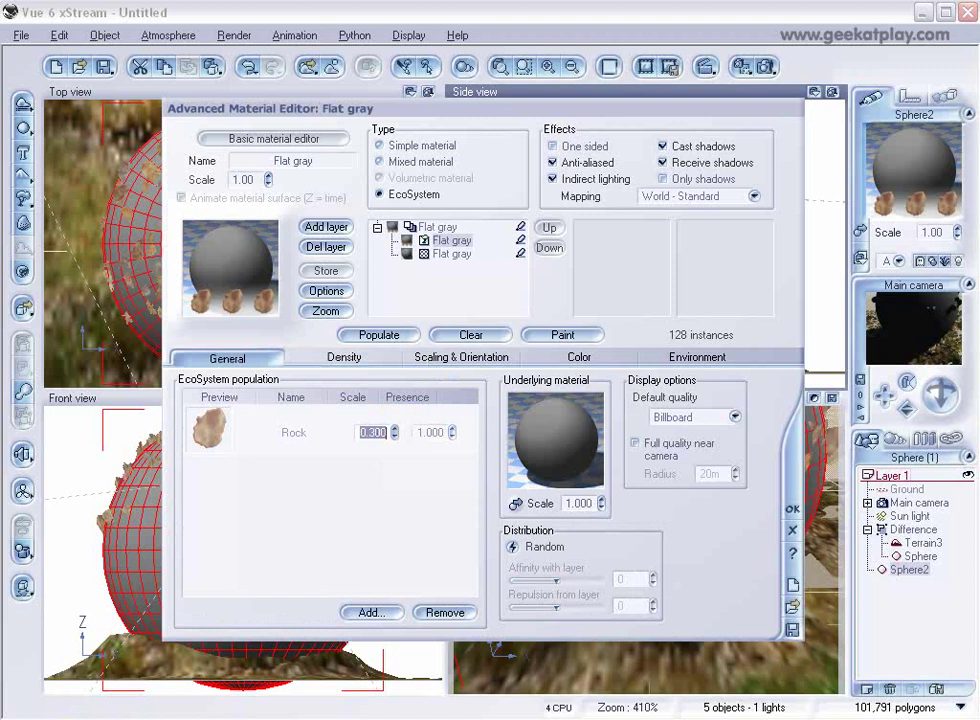
left_click(340, 358)
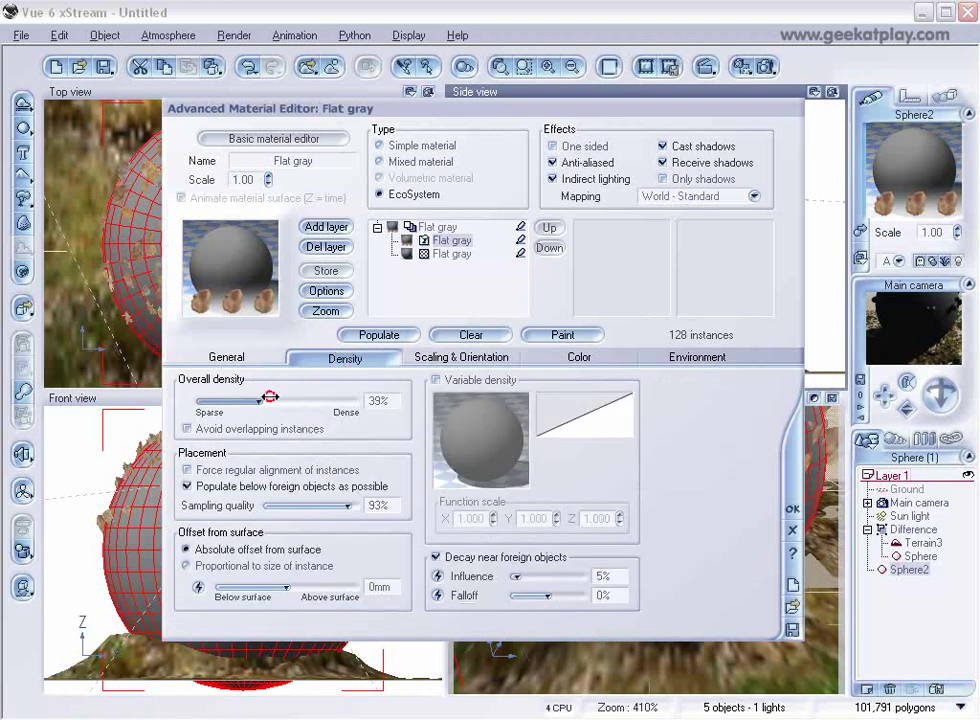
left_click_drag(269, 398, 276, 398)
left_click(390, 336)
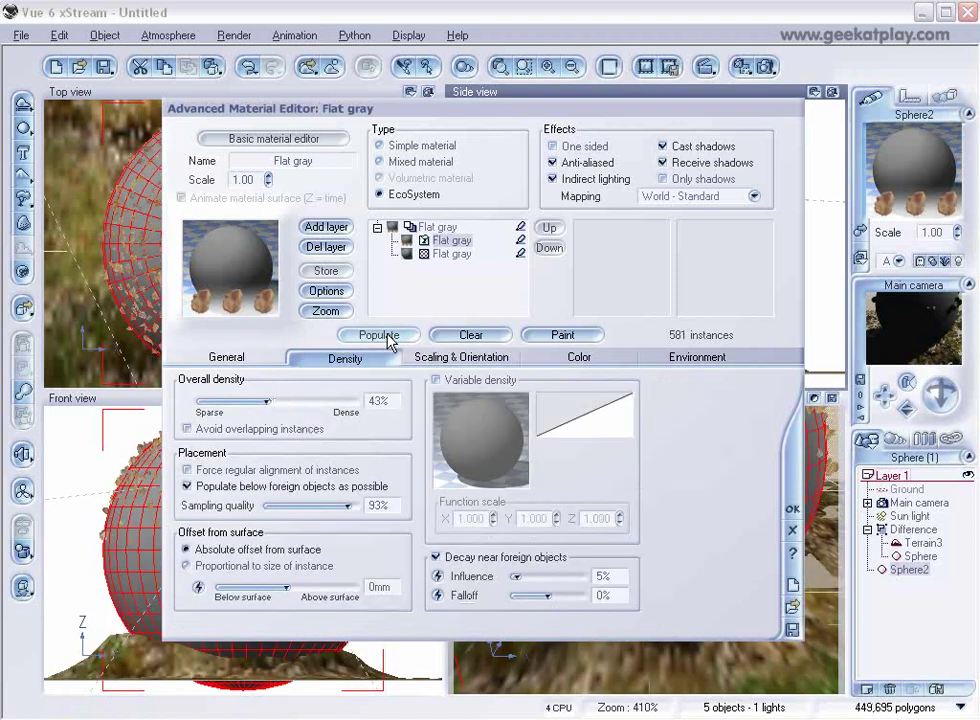
Step: Move the editor aside, review the scaling and orientation settings, and repopulate the rocks
left_click(645, 104)
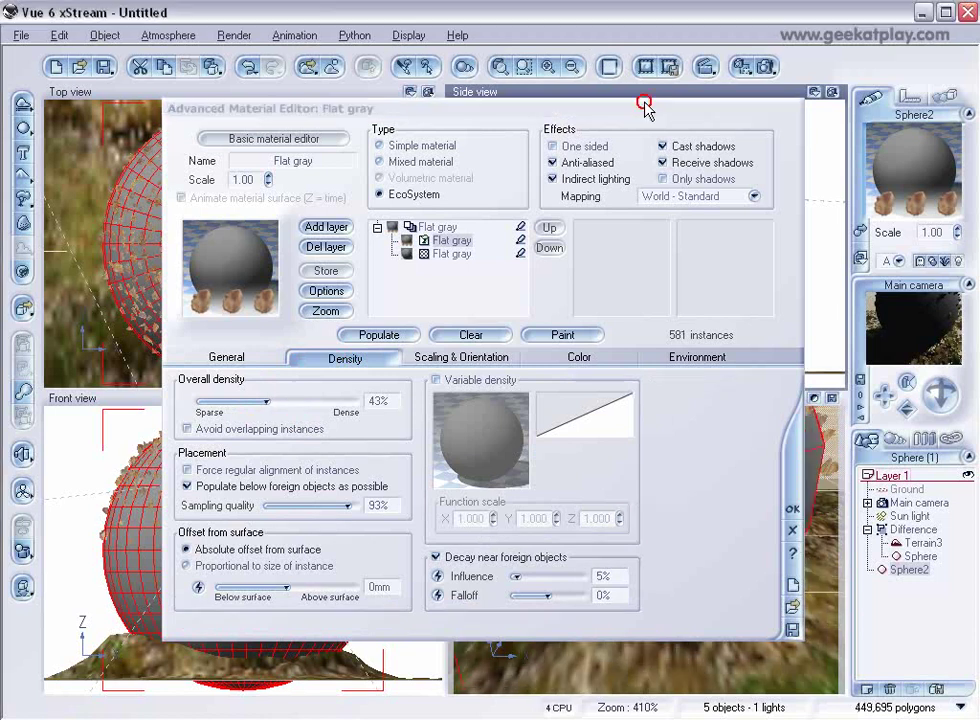
left_click_drag(422, 110, 320, 163)
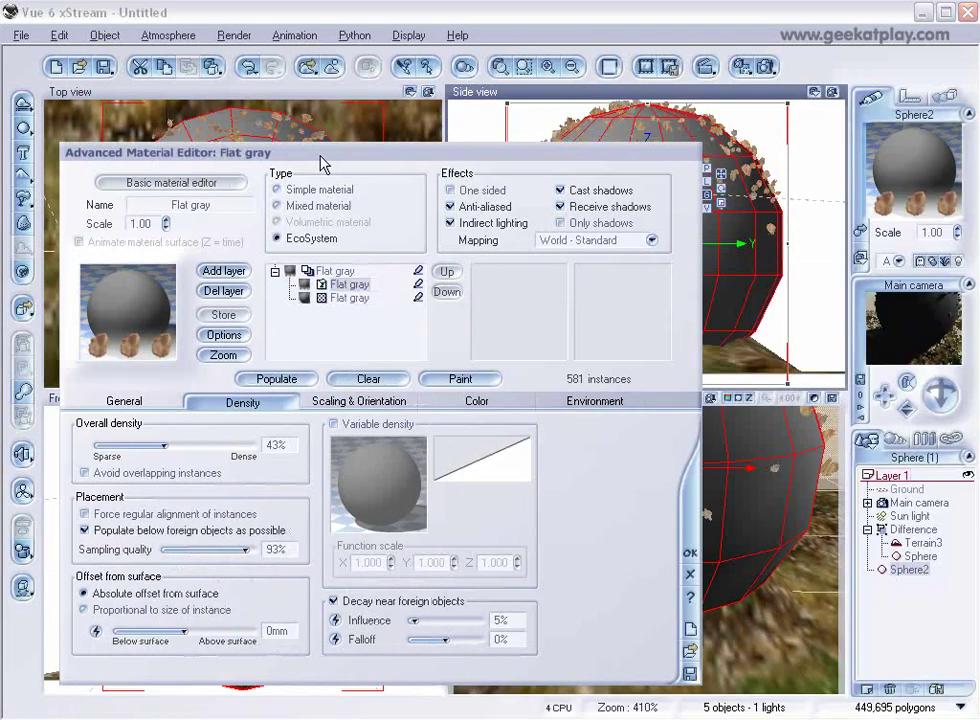
left_click(380, 401)
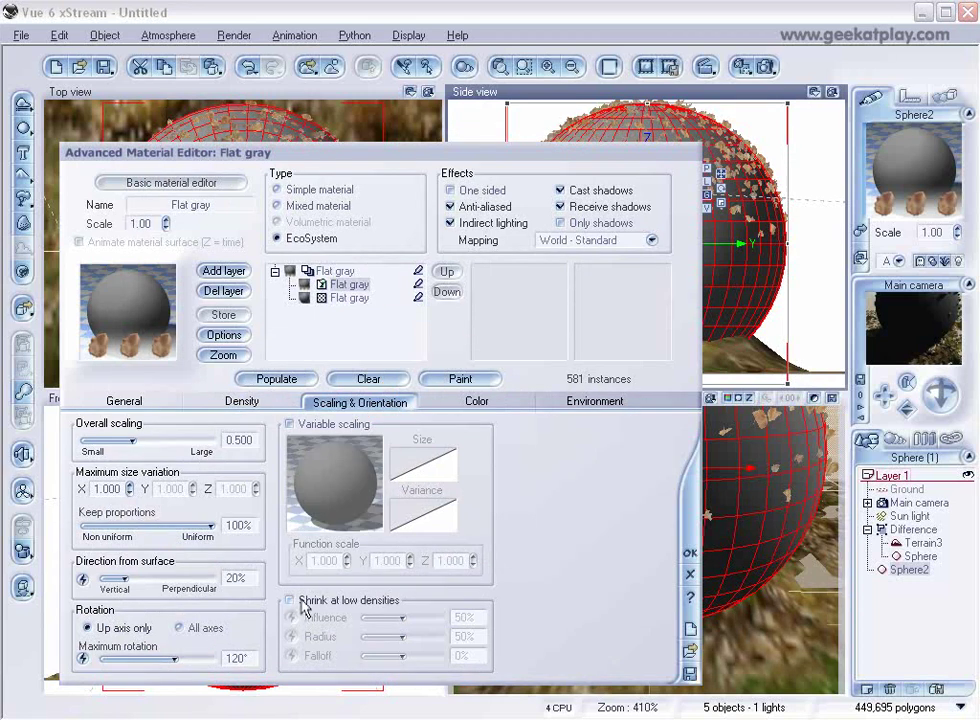
left_click(254, 401)
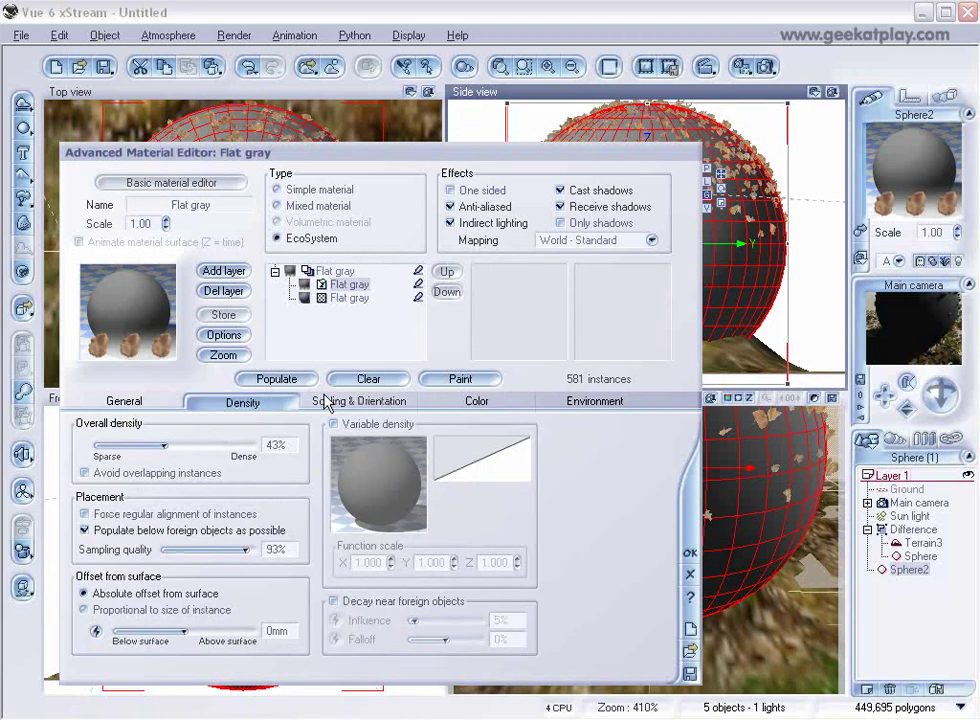
left_click(145, 400)
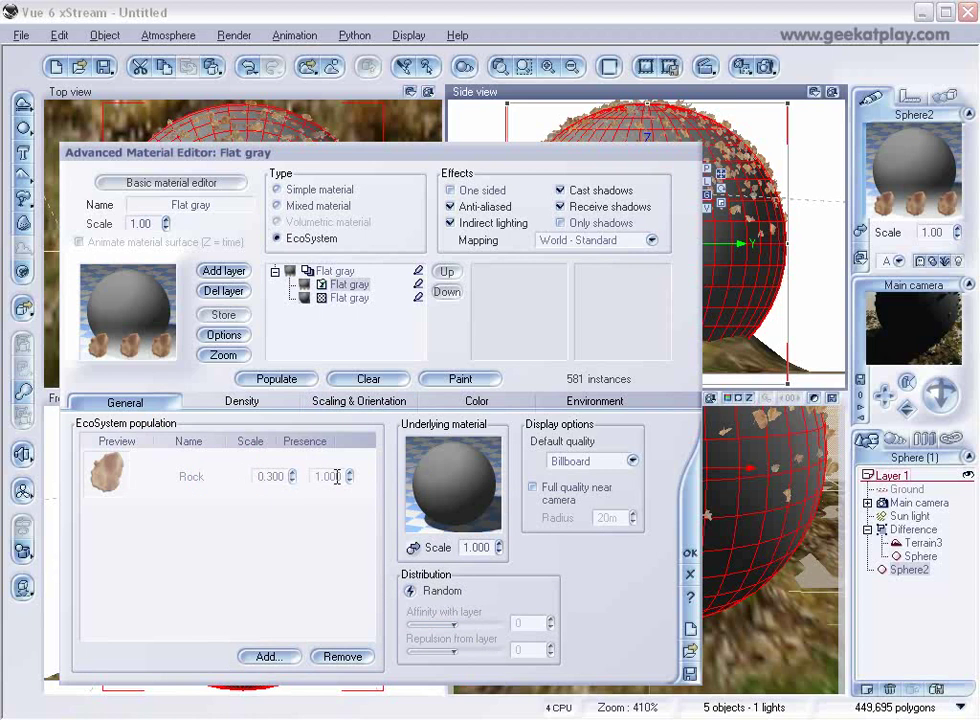
left_click(277, 380)
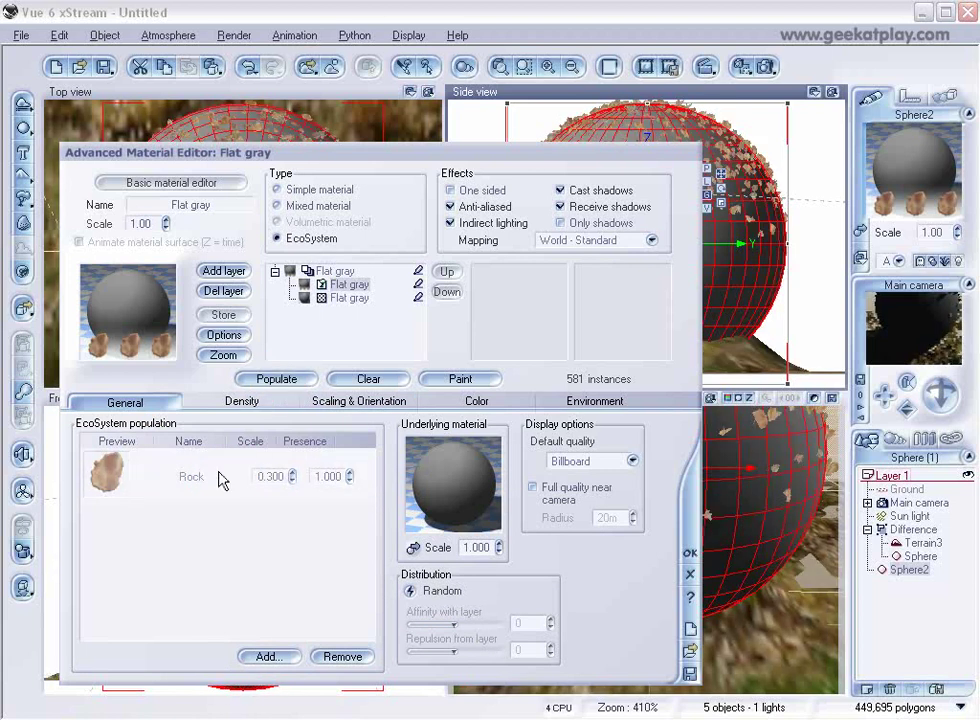
Step: Try rock scale 0.100, settle on 0.200, raise overall density to 52%, and repopulate
left_click(294, 480)
left_click(275, 379)
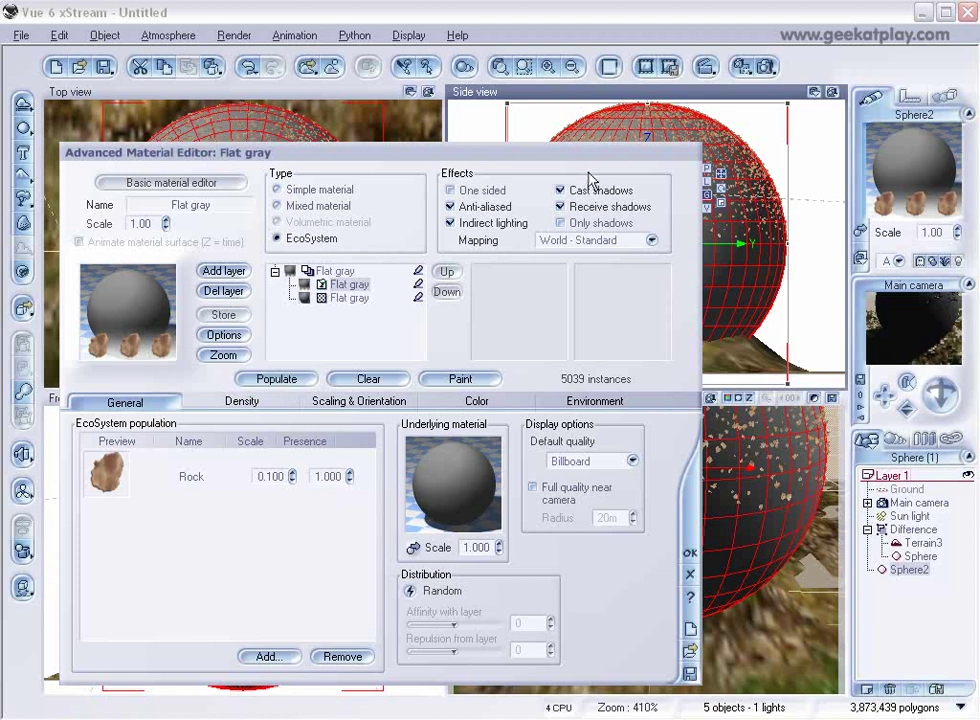
left_click(292, 478)
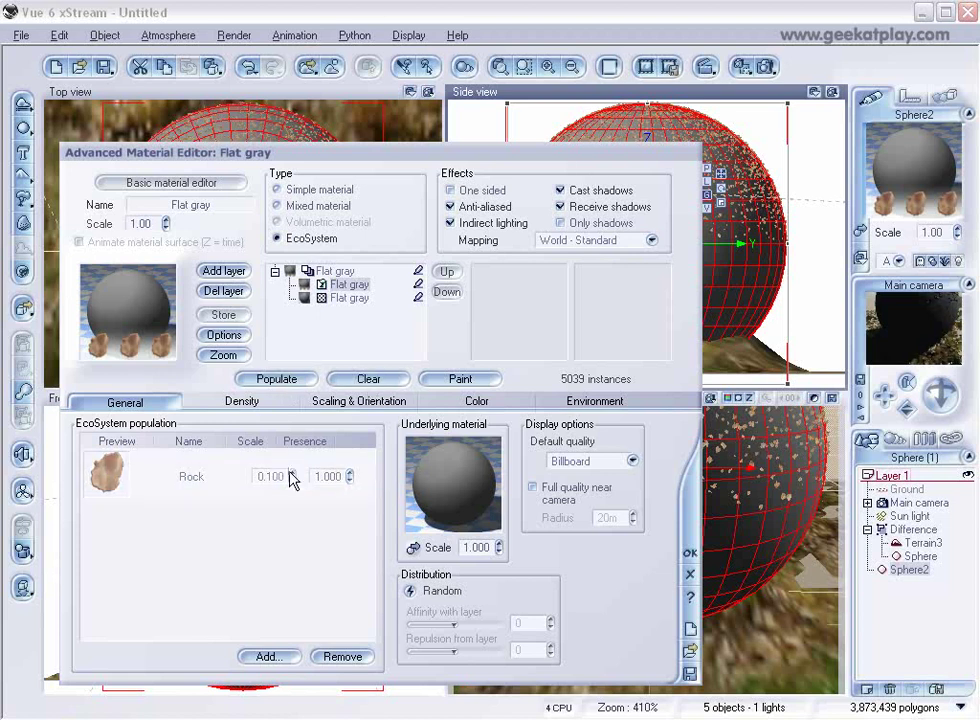
left_click(278, 378)
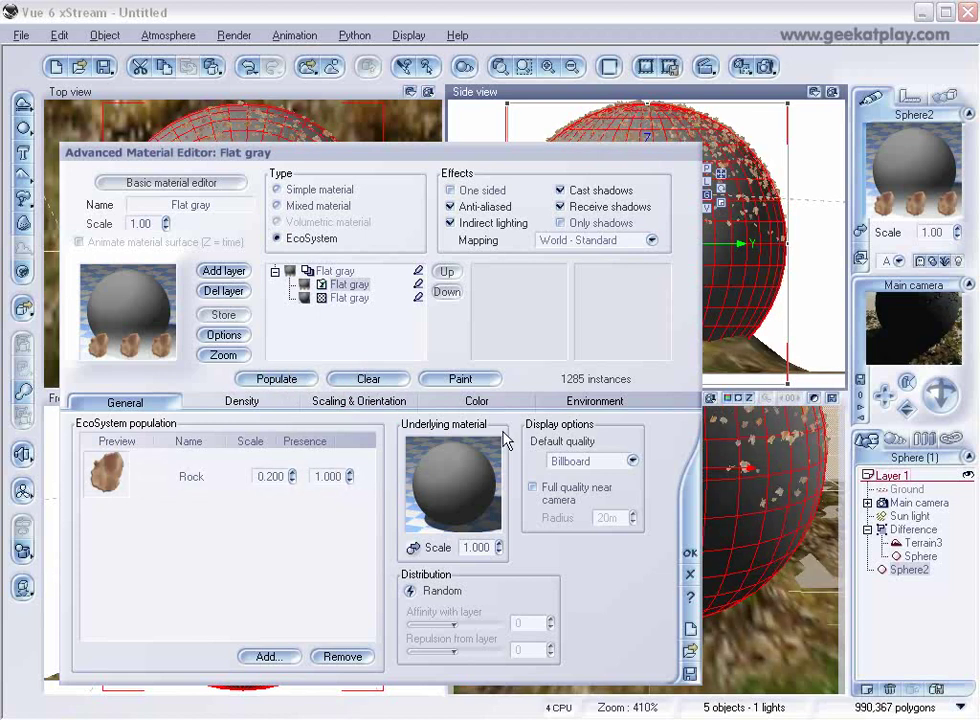
left_click(242, 401)
left_click(165, 446)
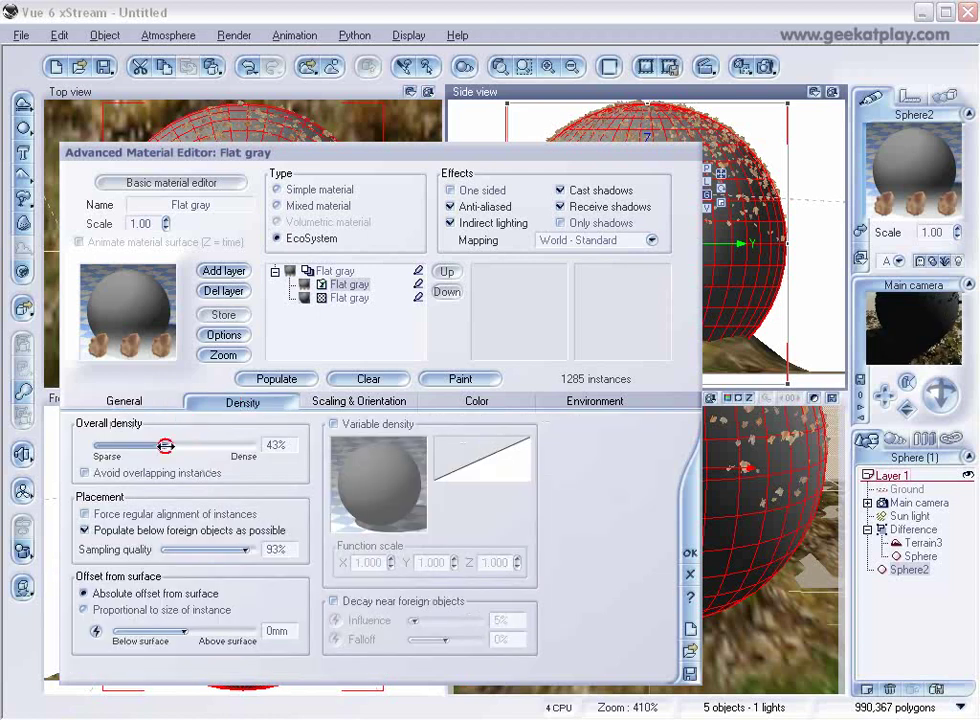
left_click_drag(165, 446, 176, 446)
left_click(272, 380)
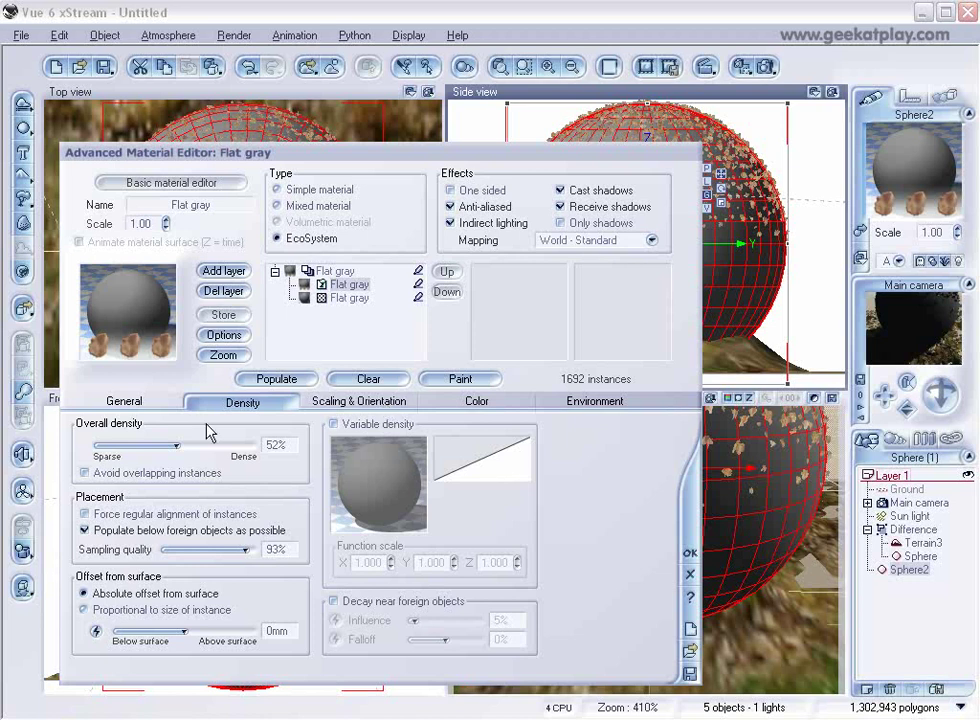
Step: Open the underlying sphere material, make it fully transparent, and review its other settings tabs
left_click(124, 401)
left_click(460, 477)
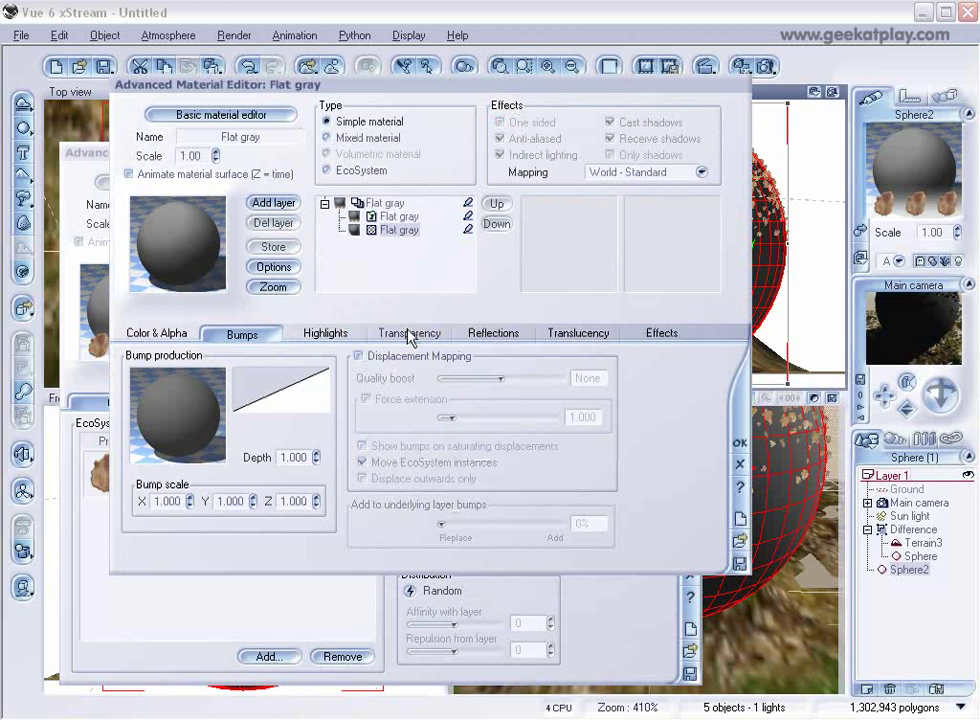
left_click(410, 336)
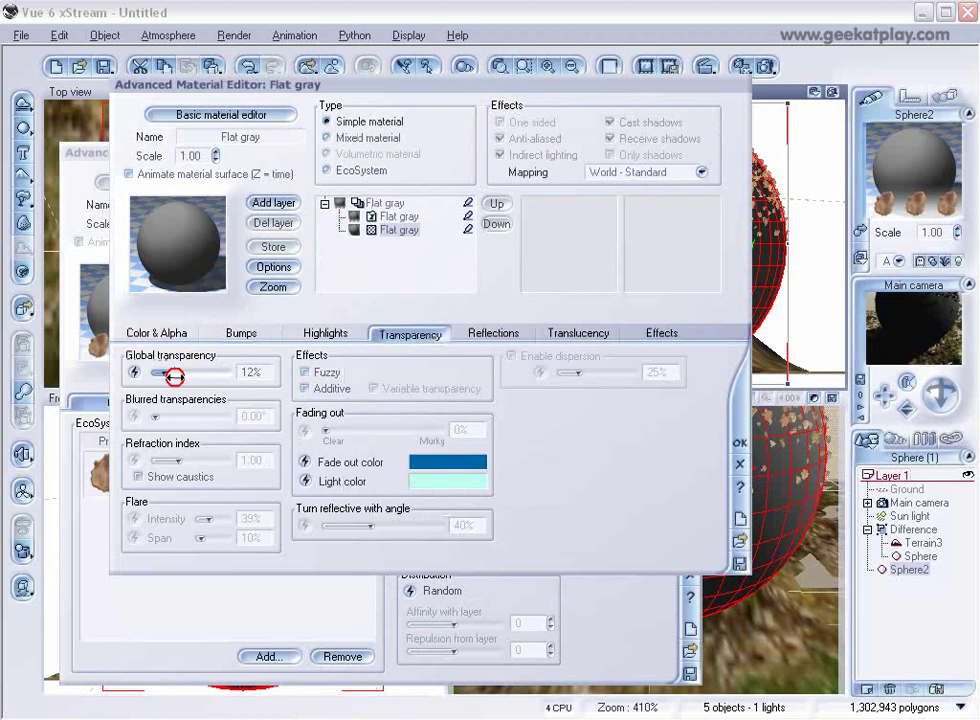
left_click_drag(174, 376, 230, 374)
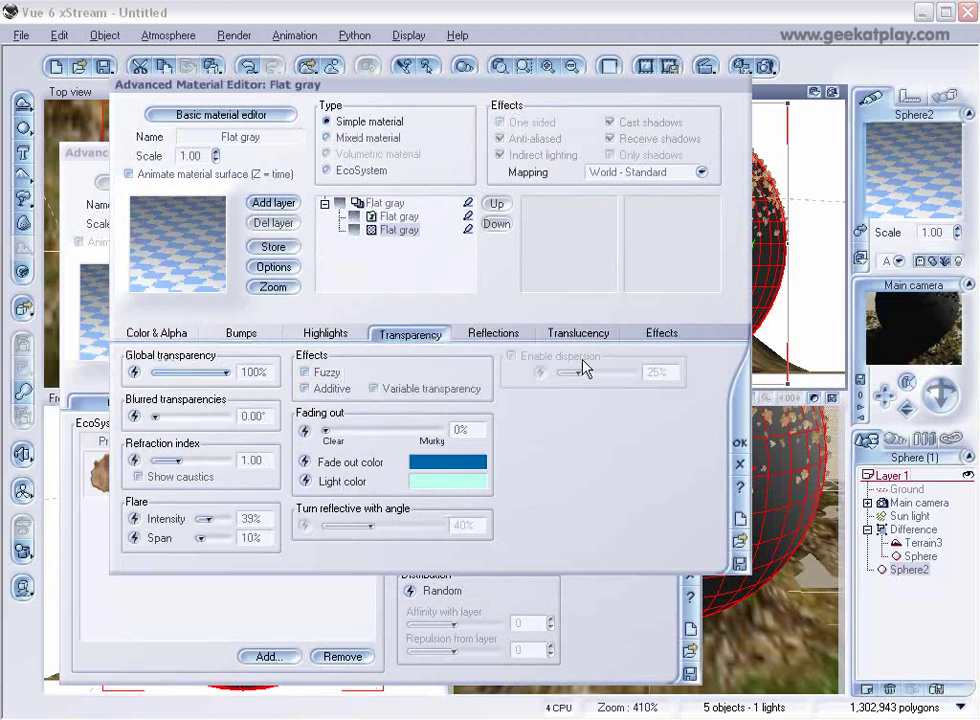
left_click(324, 334)
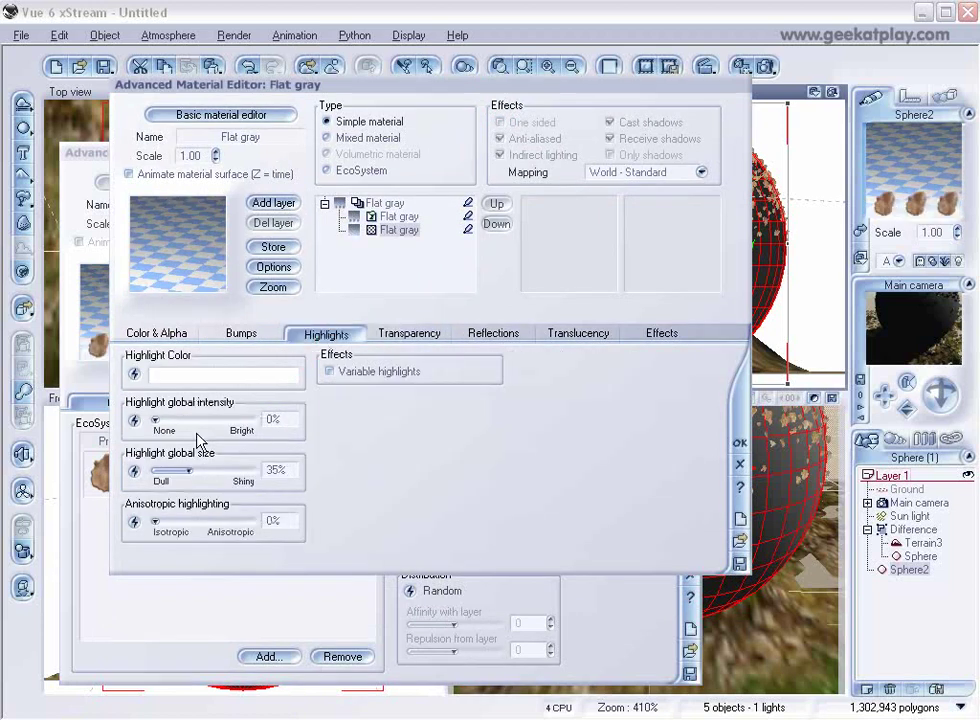
left_click(407, 334)
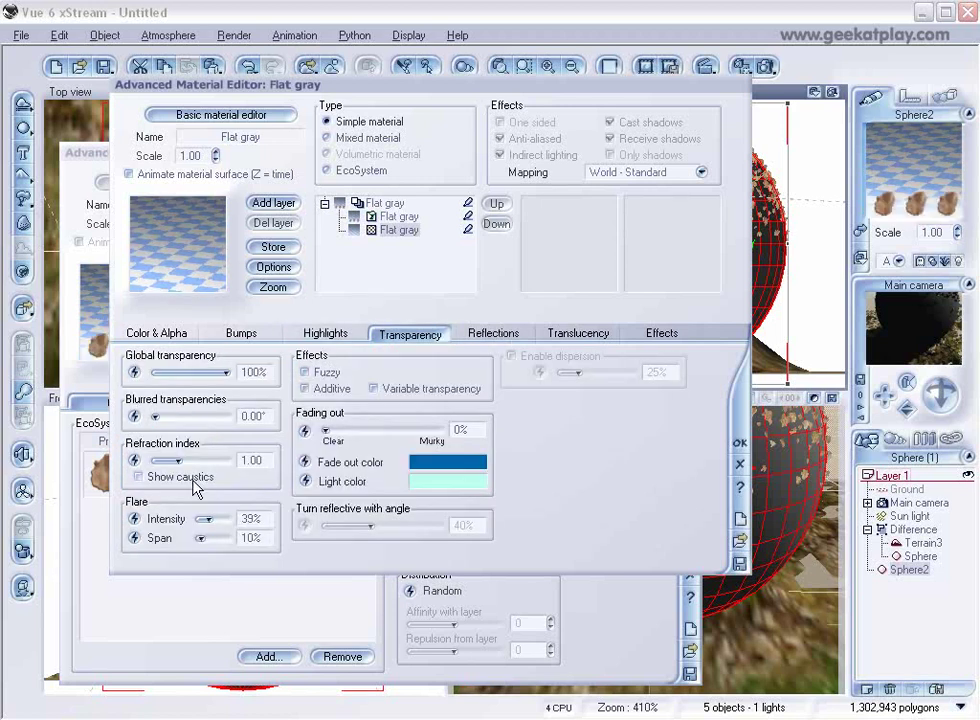
left_click(598, 336)
left_click(497, 336)
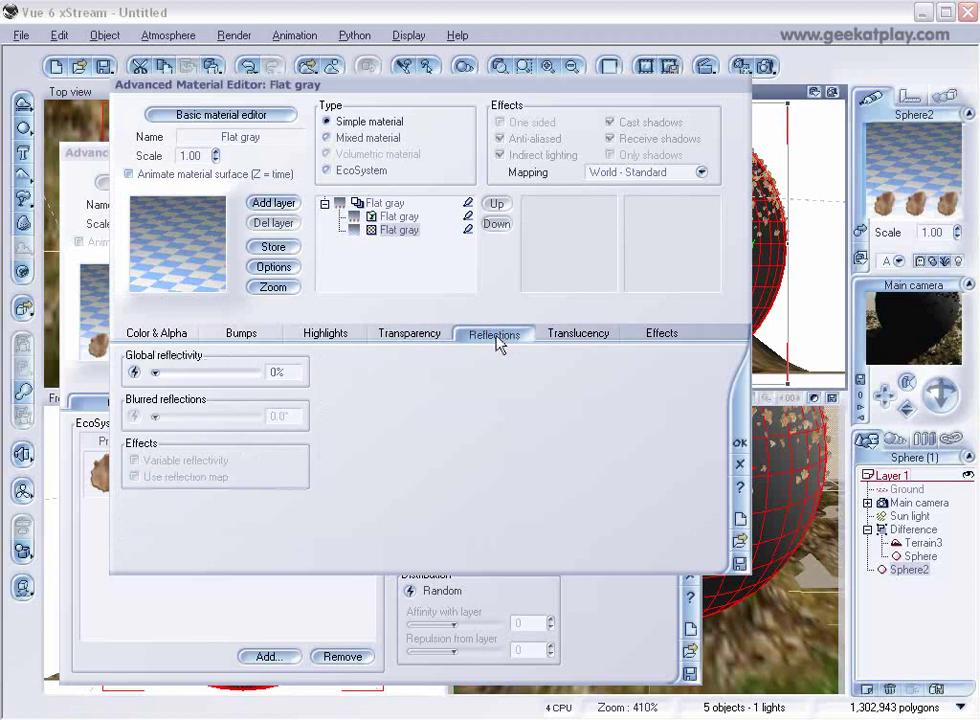
left_click(668, 333)
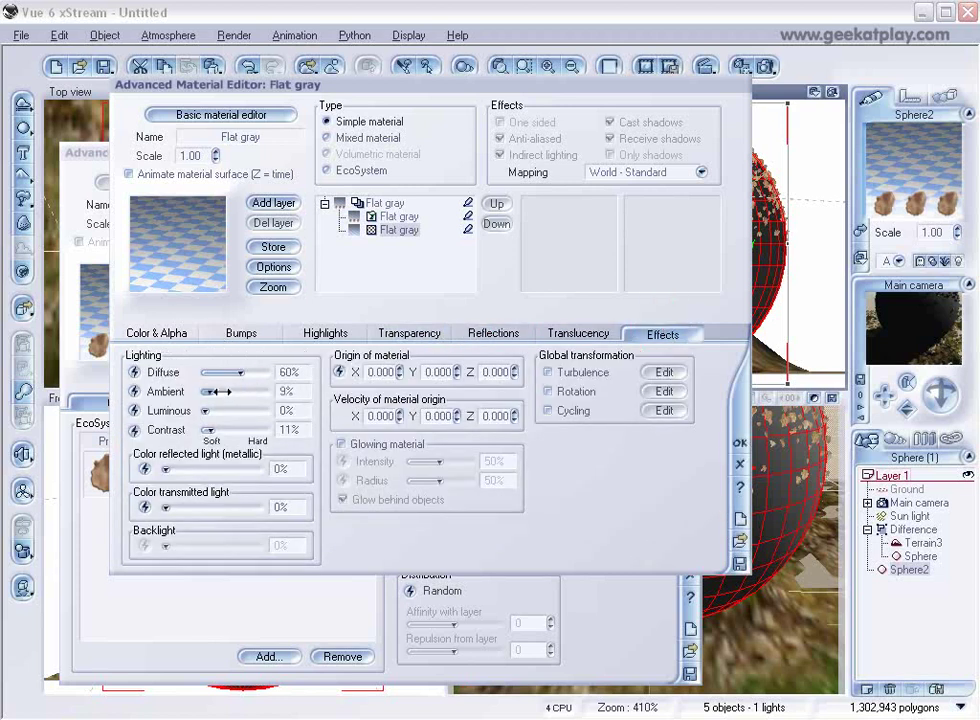
Step: Confirm the layer's settings and close the EcoSystem material editor
left_click(741, 445)
left_click_drag(441, 95, 521, 88)
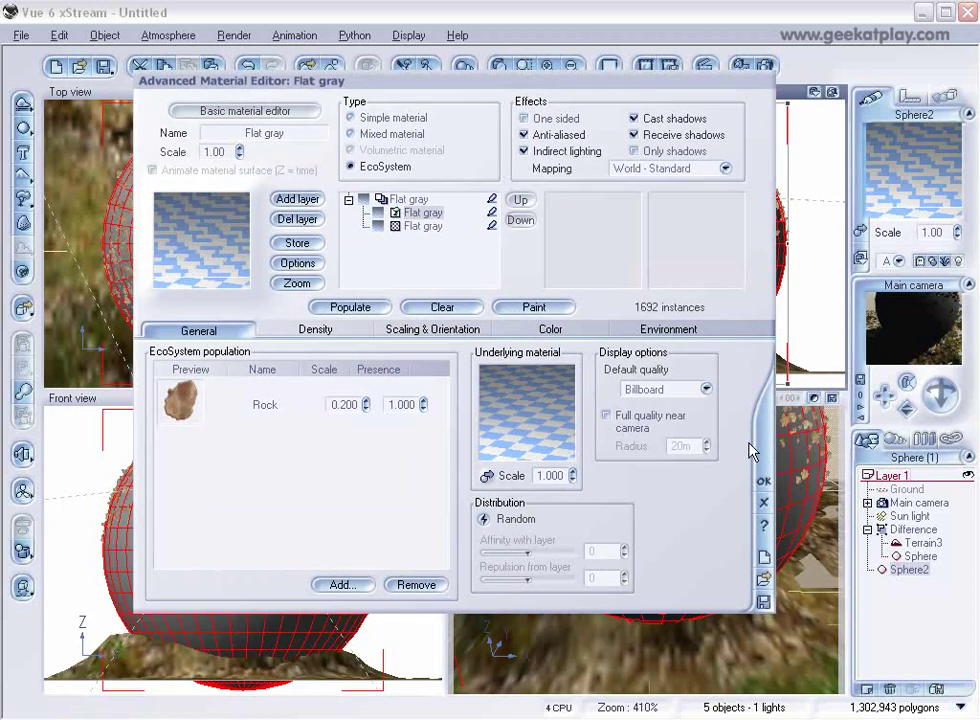
left_click(761, 479)
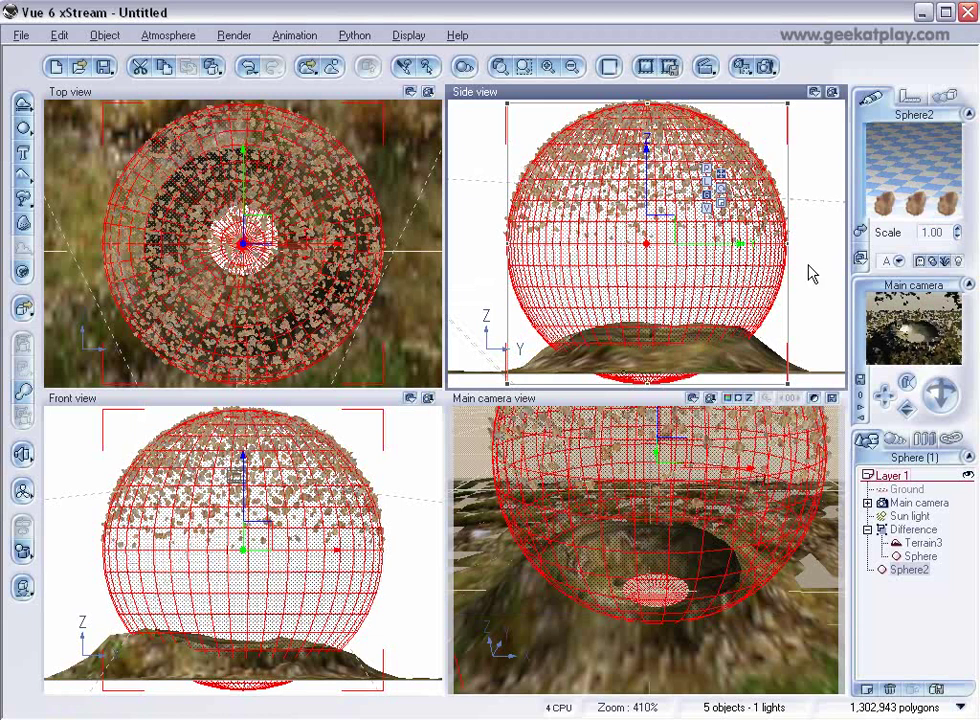
scroll(810, 273, "down", 3)
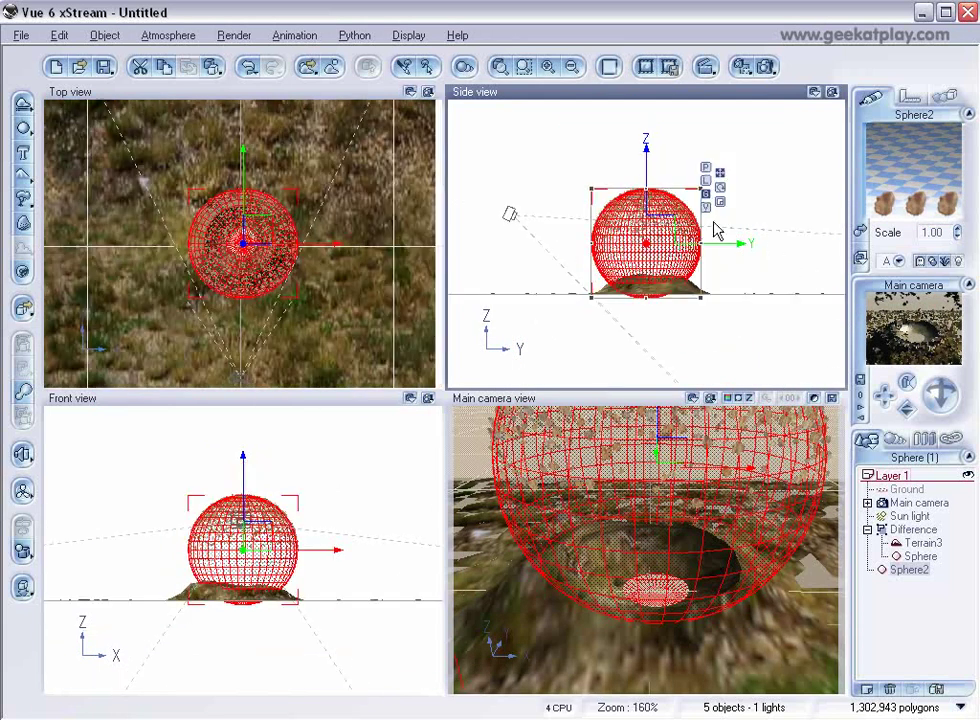
left_click(763, 67)
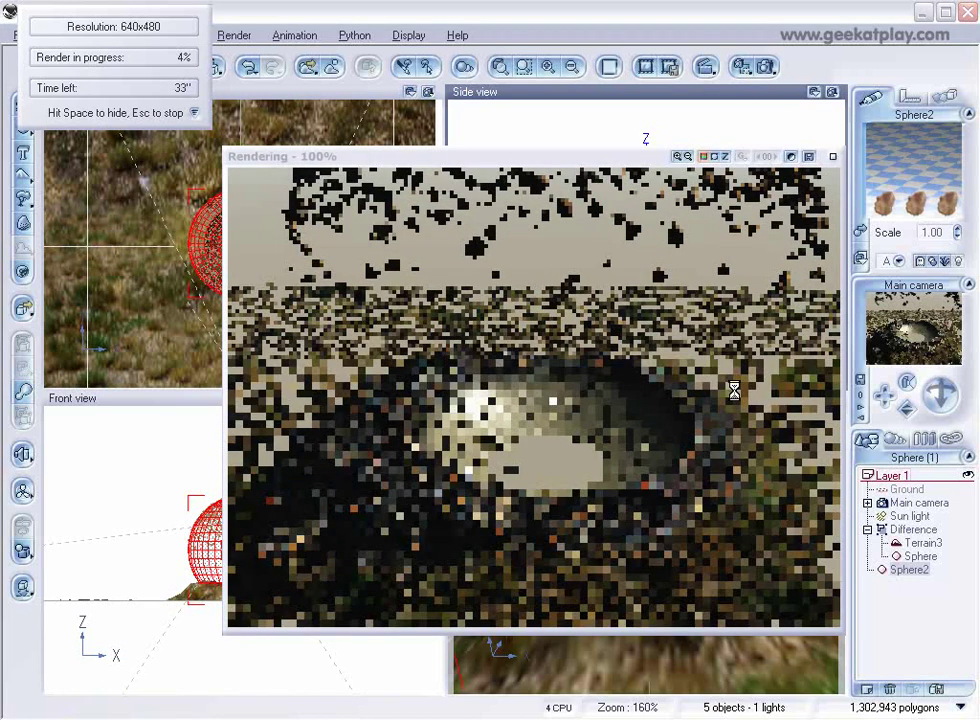
left_click(808, 156)
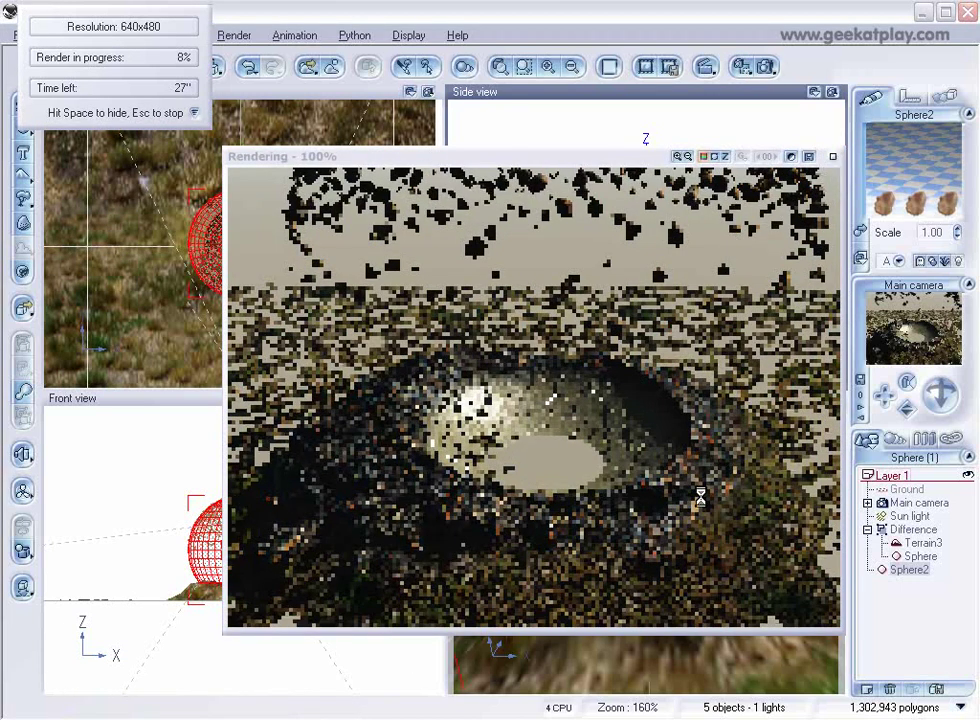
left_click(833, 157)
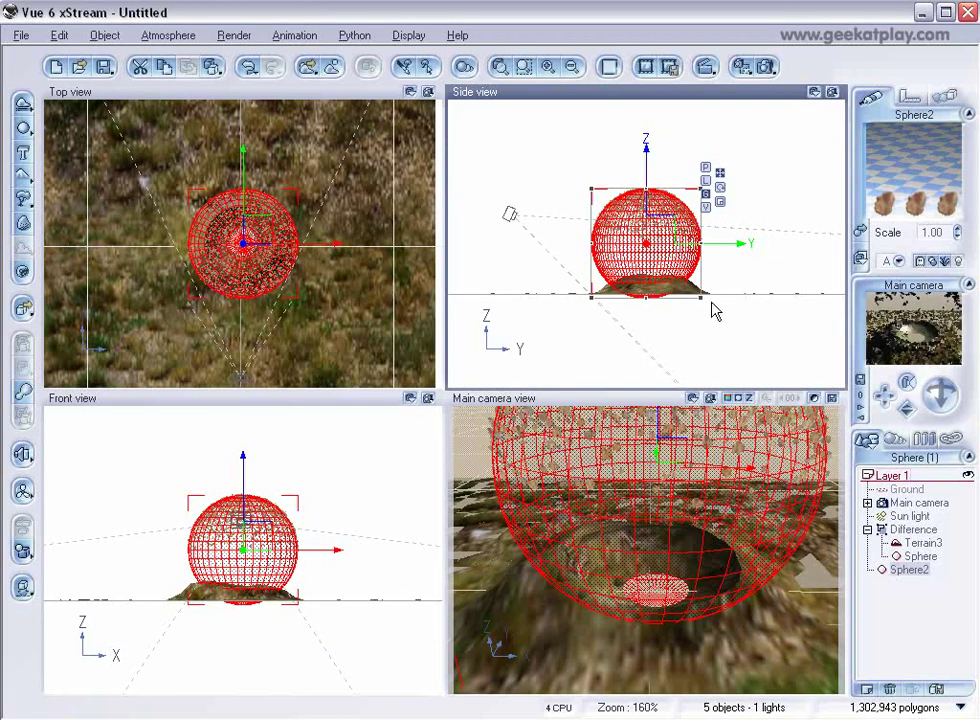
Step: Rotate Sphere2 in the Side view so its rocks gather below, then stop and close the test render
left_click_drag(701, 297, 719, 305)
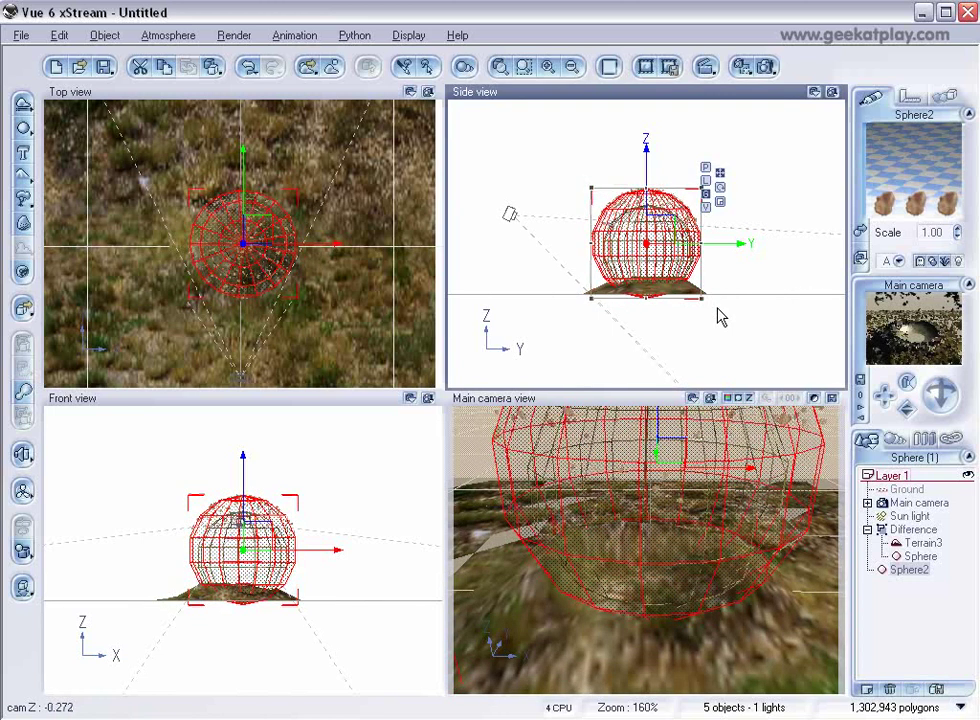
left_click_drag(717, 317, 620, 220)
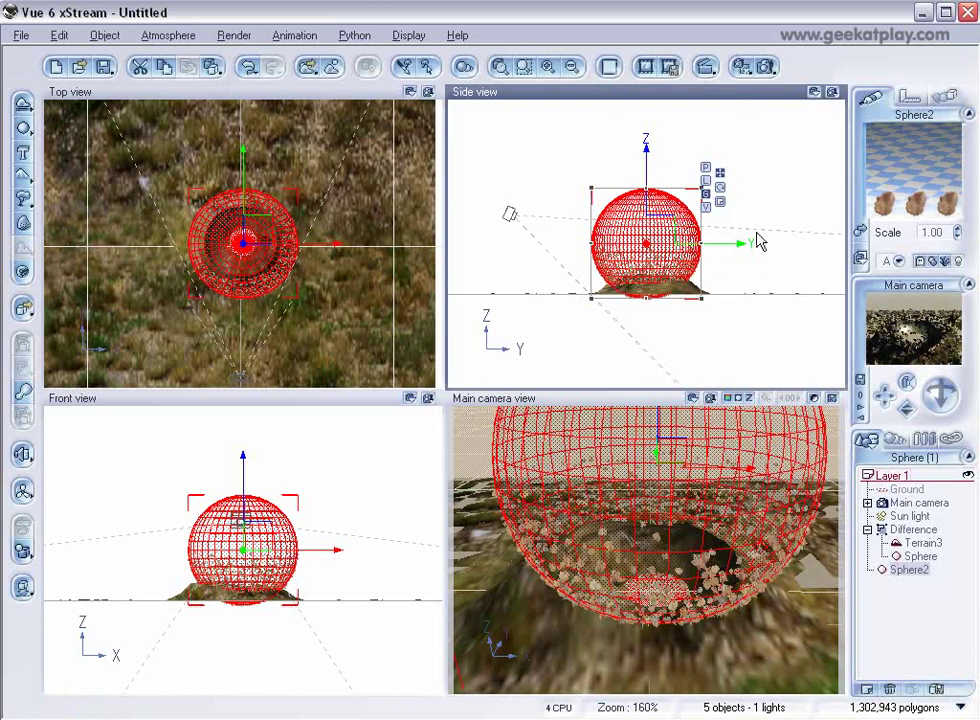
left_click_drag(662, 231, 671, 236)
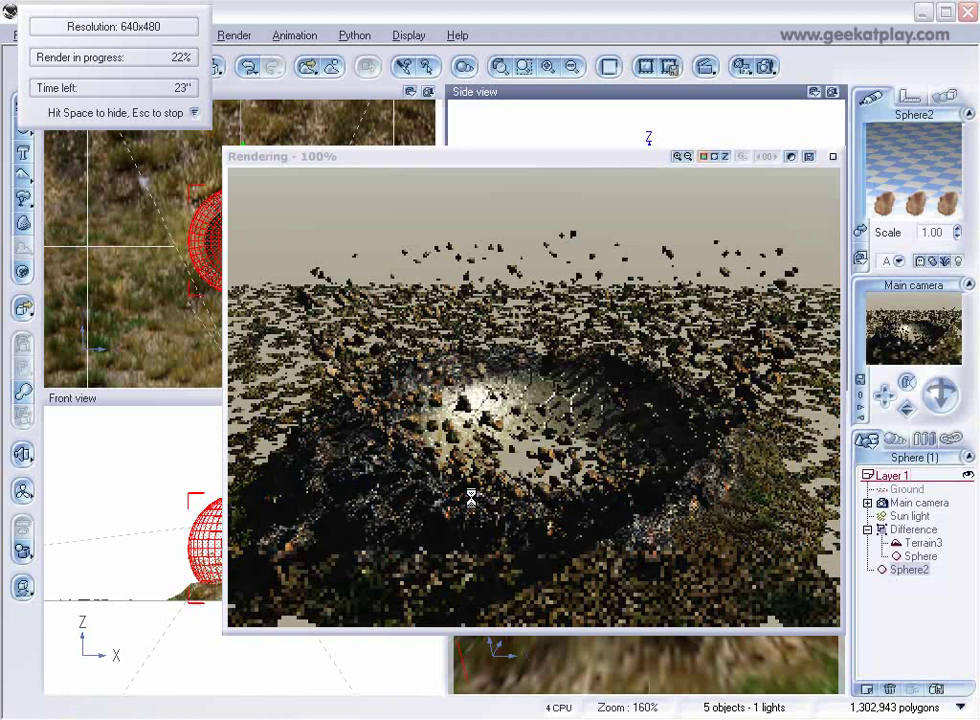
left_click(790, 323)
left_click(834, 157)
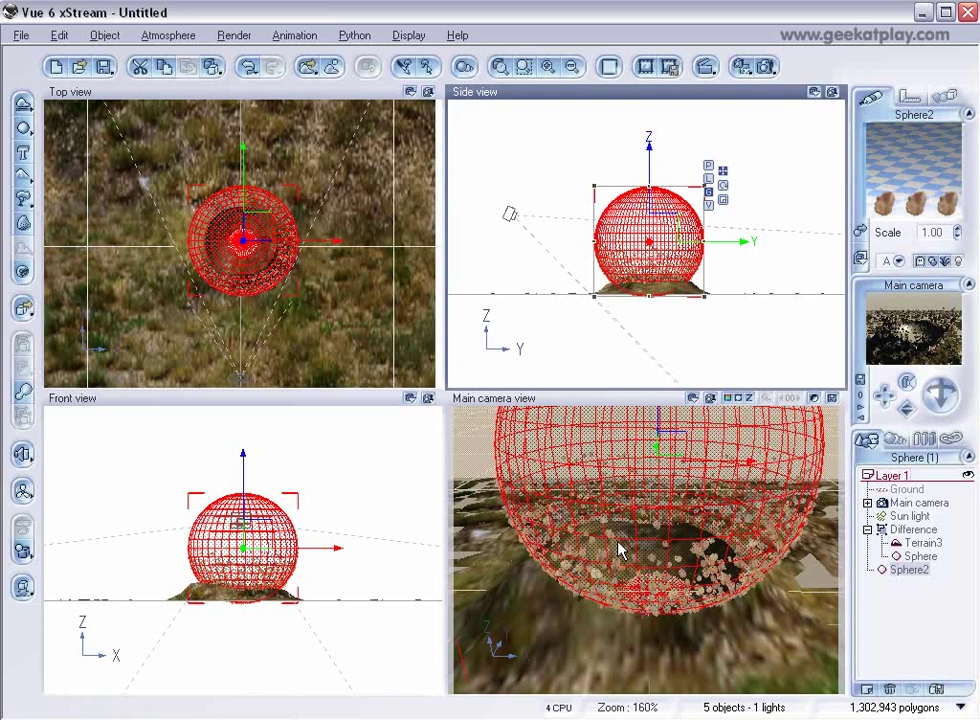
Step: Import the Poser figure Ben with File > Import Object, accepting both import dialogs
left_click(18, 38)
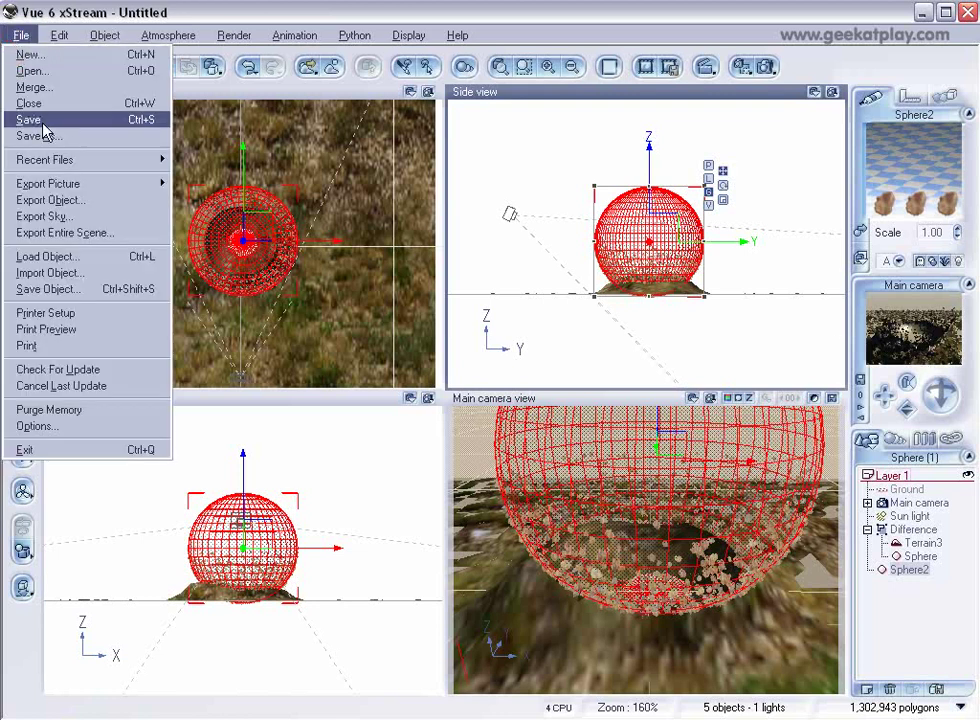
left_click(111, 276)
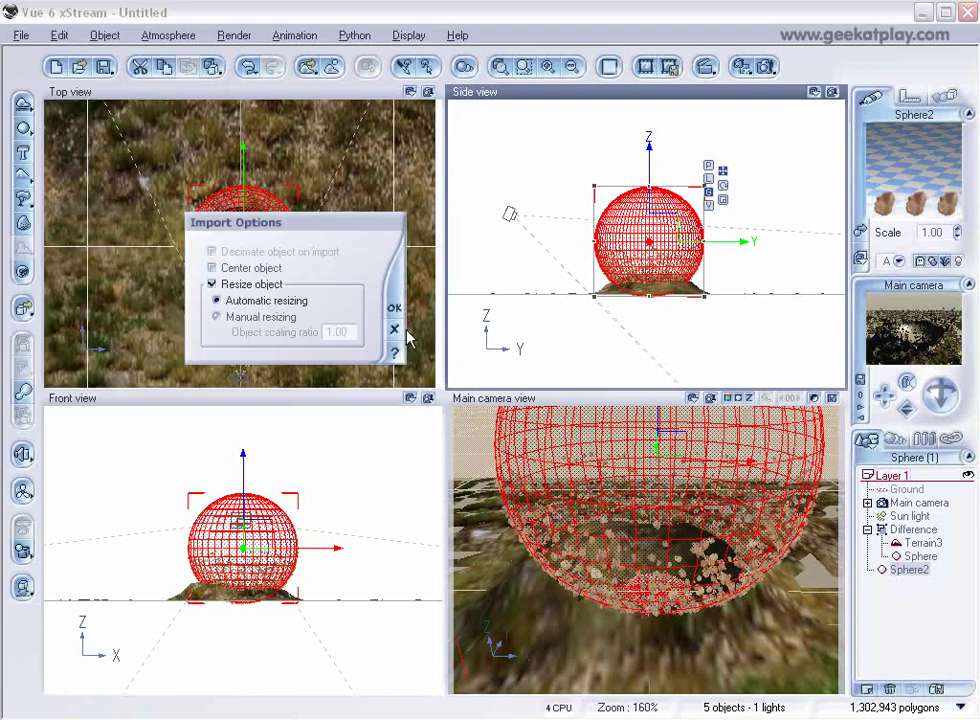
left_click(392, 310)
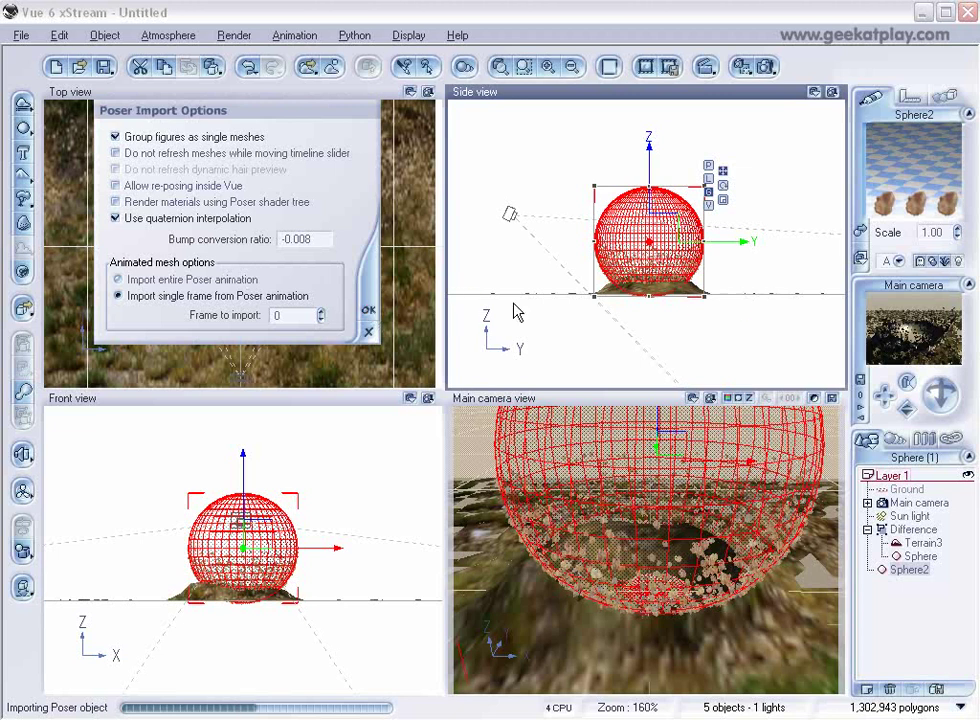
left_click(368, 310)
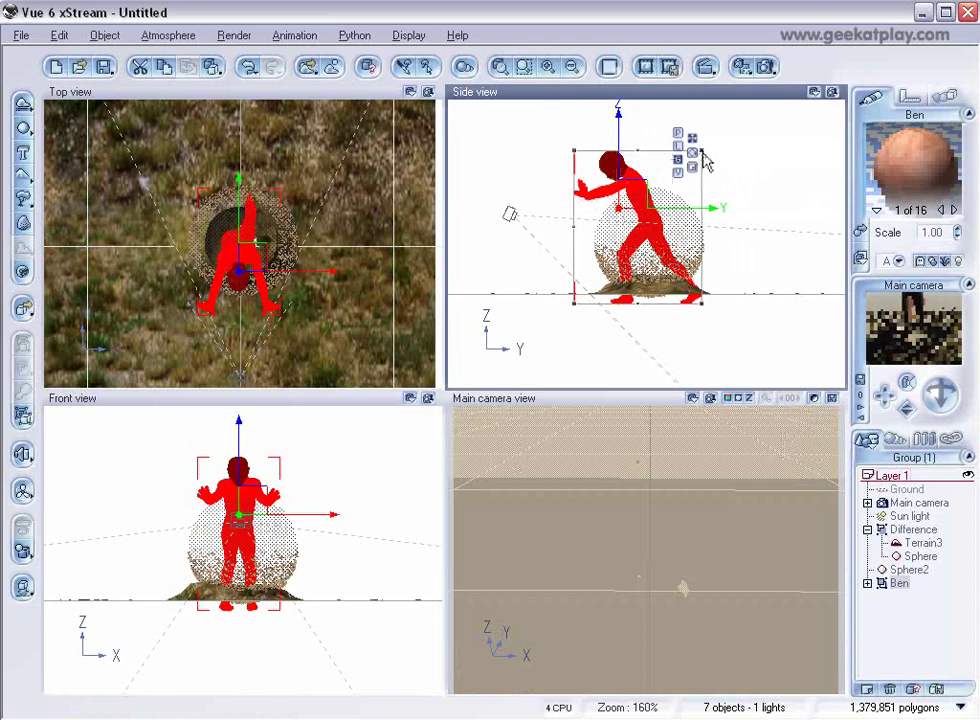
Step: Shrink Ben and position him inside the rock sphere over the crater centre
left_click_drag(706, 160, 658, 250)
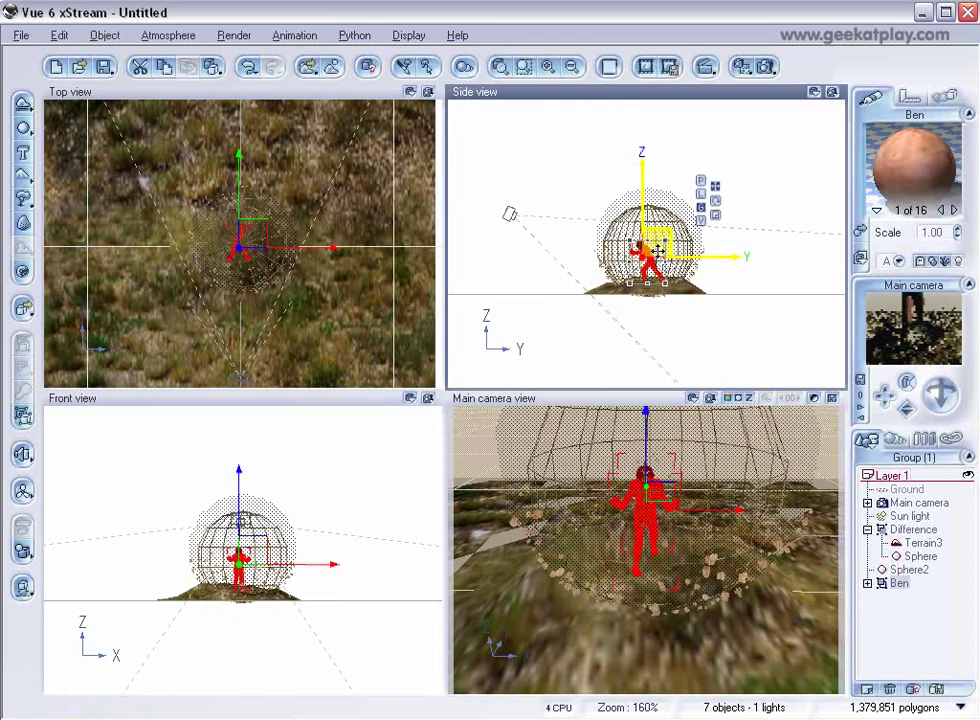
left_click(257, 236)
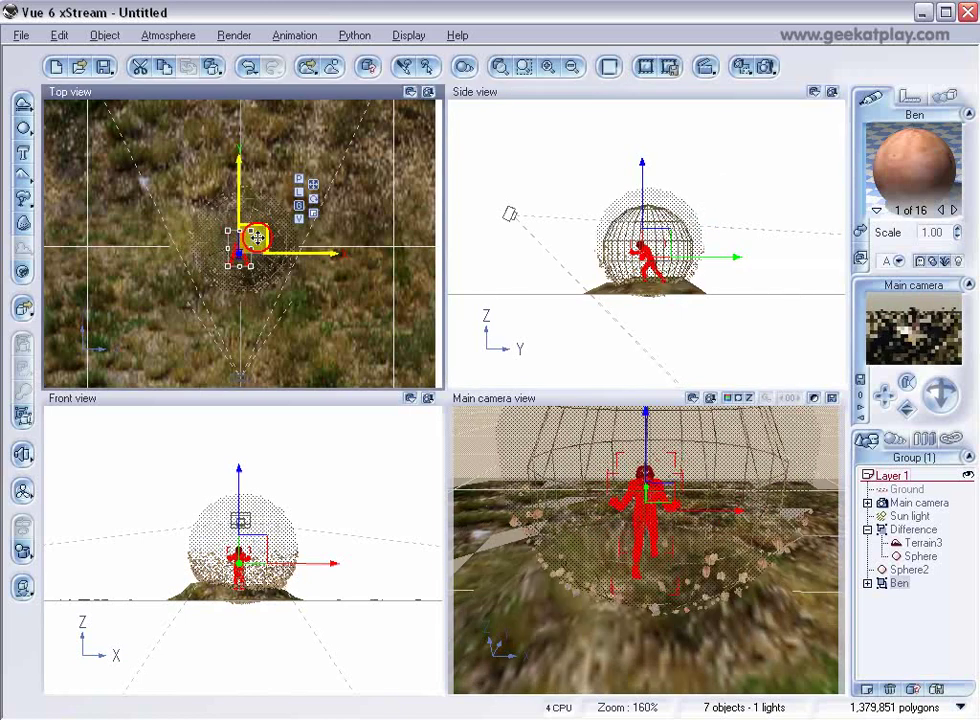
left_click_drag(257, 236, 261, 241)
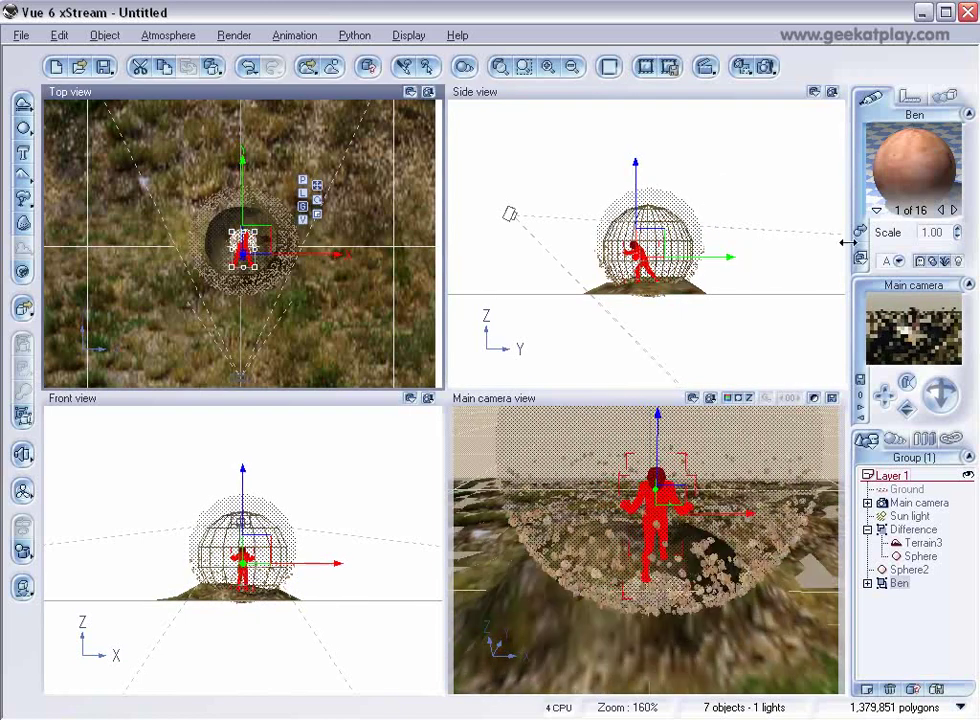
left_click(659, 243)
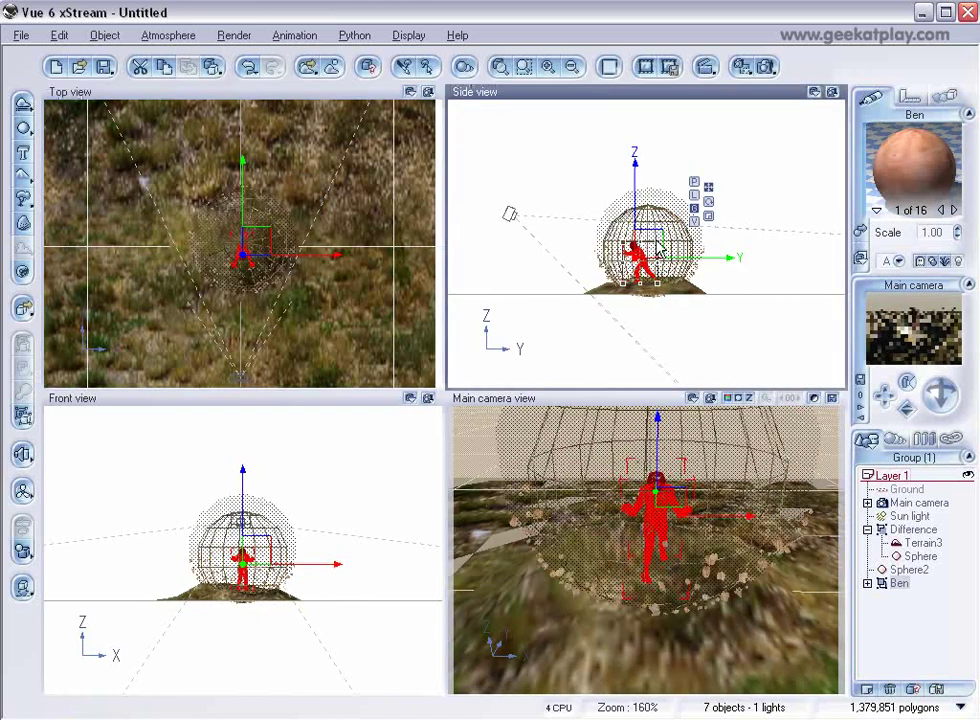
left_click_drag(659, 248, 645, 286)
scroll(658, 255, "up", 5)
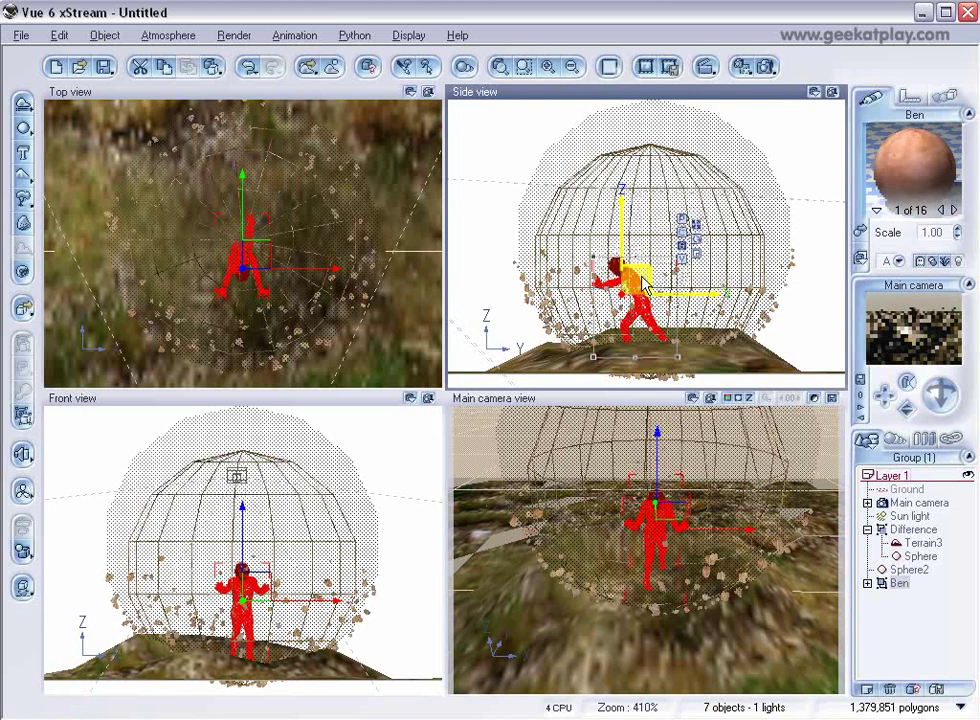
Step: Replace Ben's material with the Glow Metal material
right_click(899, 585)
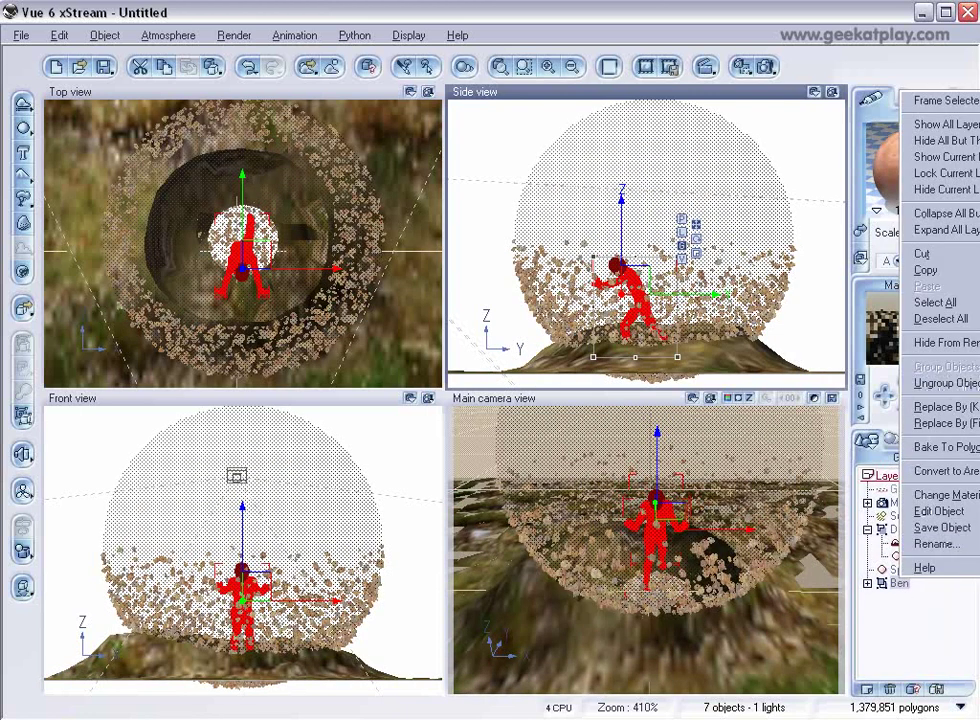
left_click(945, 495)
left_click(385, 458)
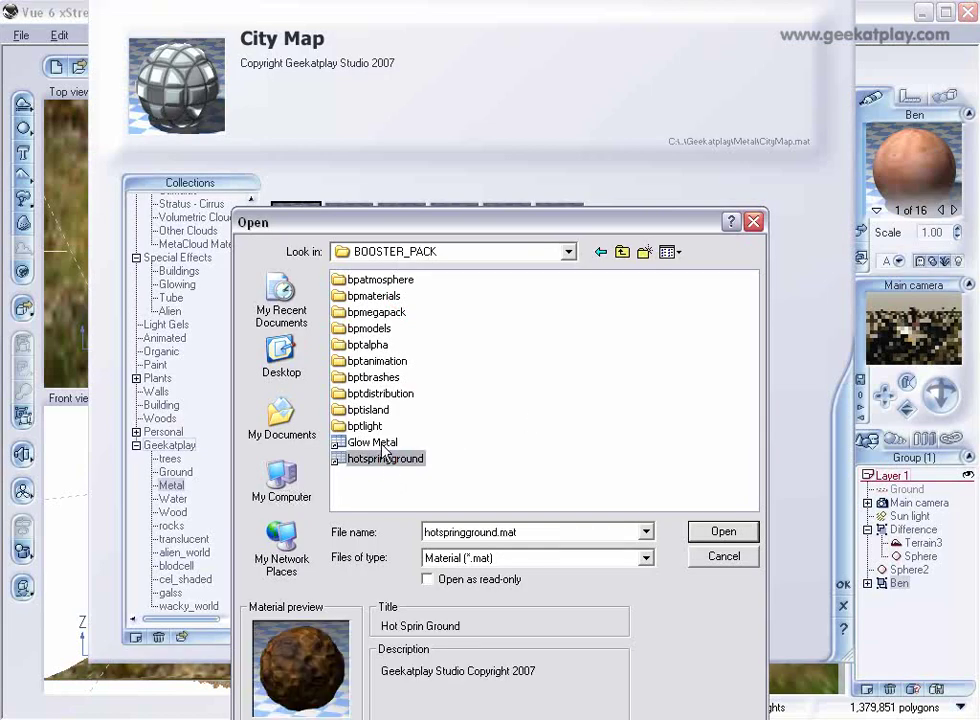
left_click(372, 442)
left_click(724, 531)
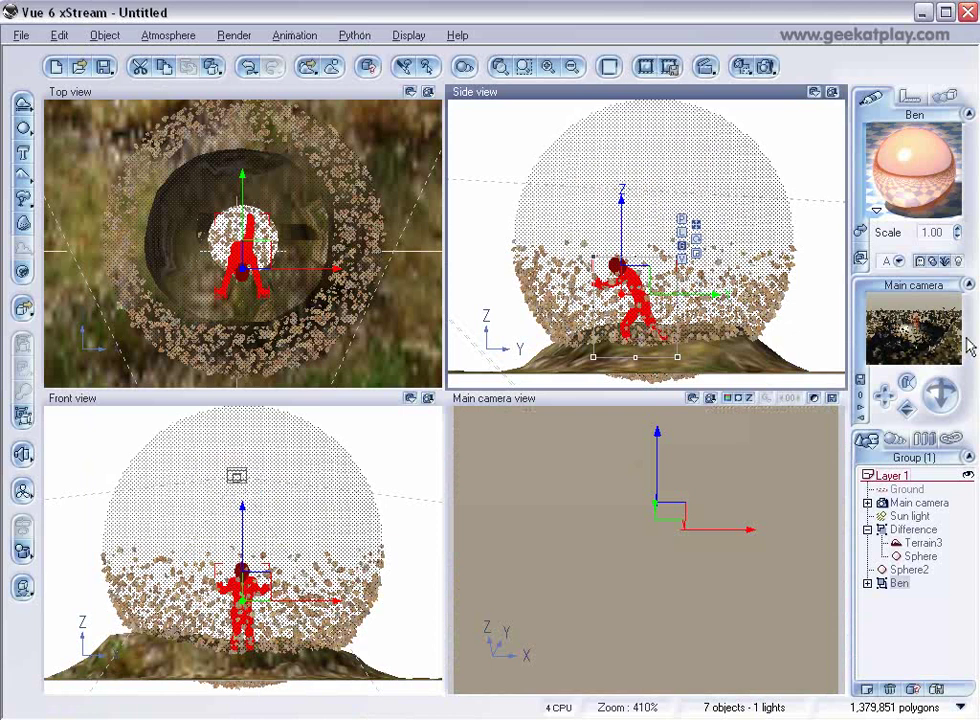
Step: Lower the material's glow to 16% intensity and 28% radius in the Effects settings
double_click(926, 184)
left_click(405, 343)
left_click(490, 344)
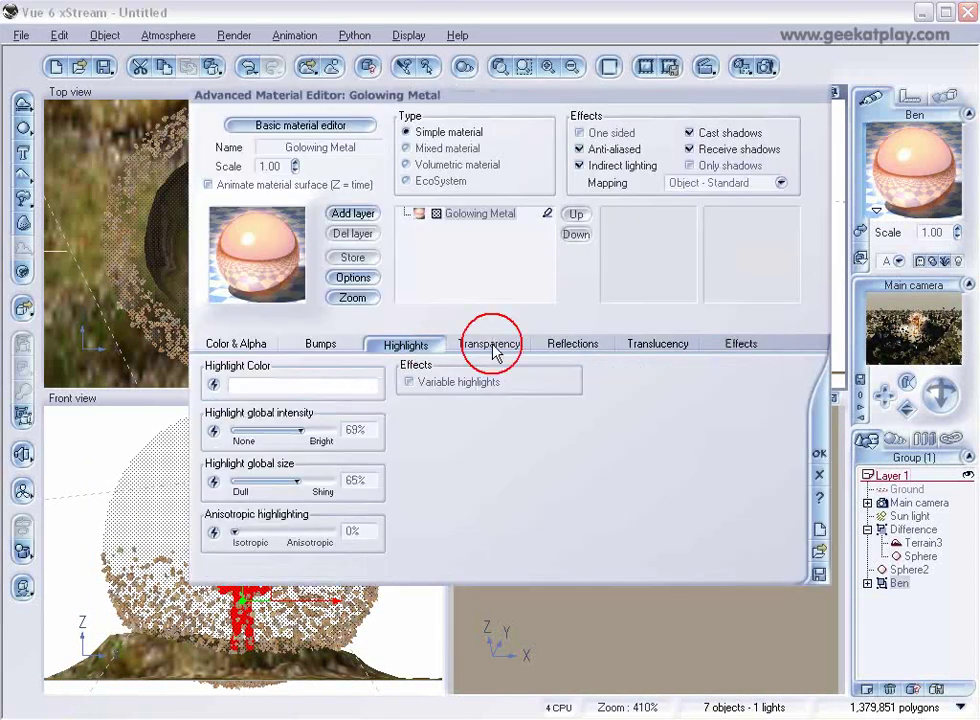
left_click(585, 345)
left_click(607, 354)
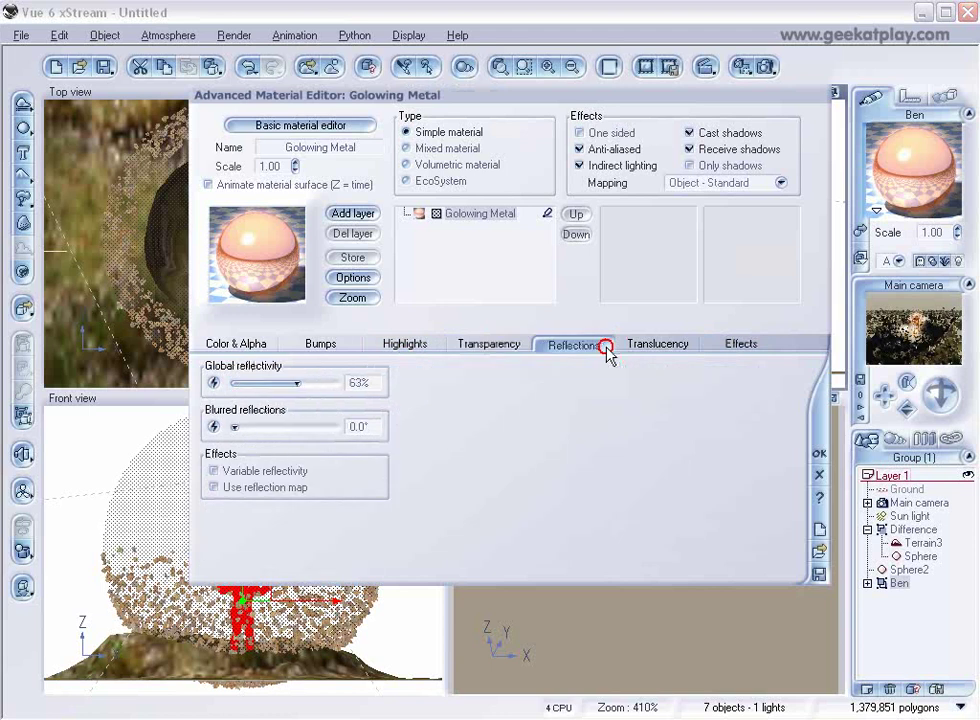
left_click(724, 360)
left_click_drag(514, 472, 498, 491)
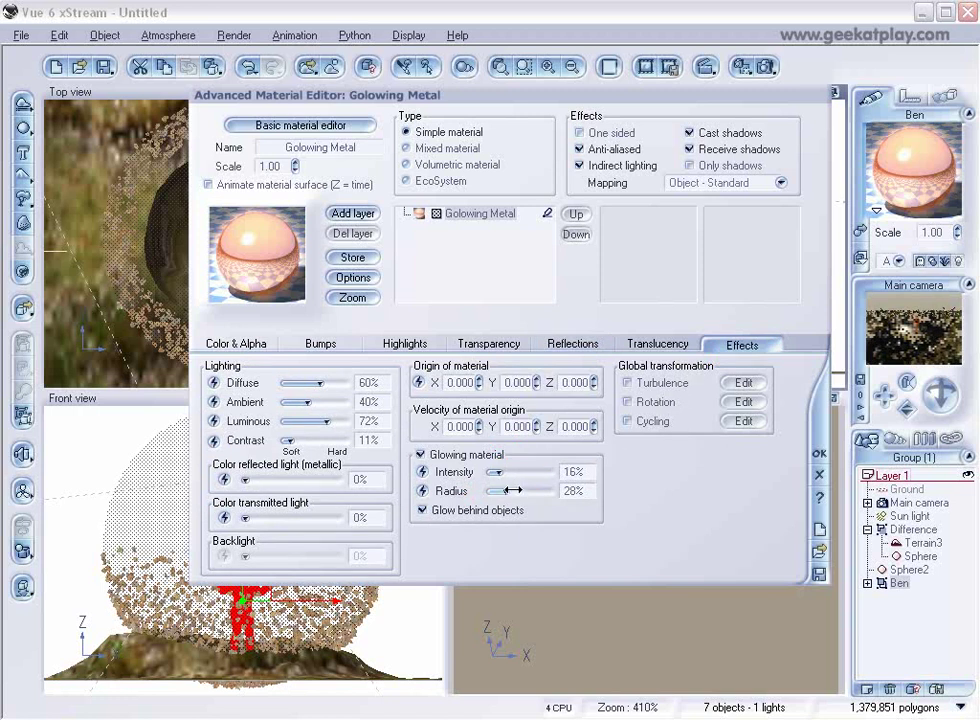
left_click(819, 453)
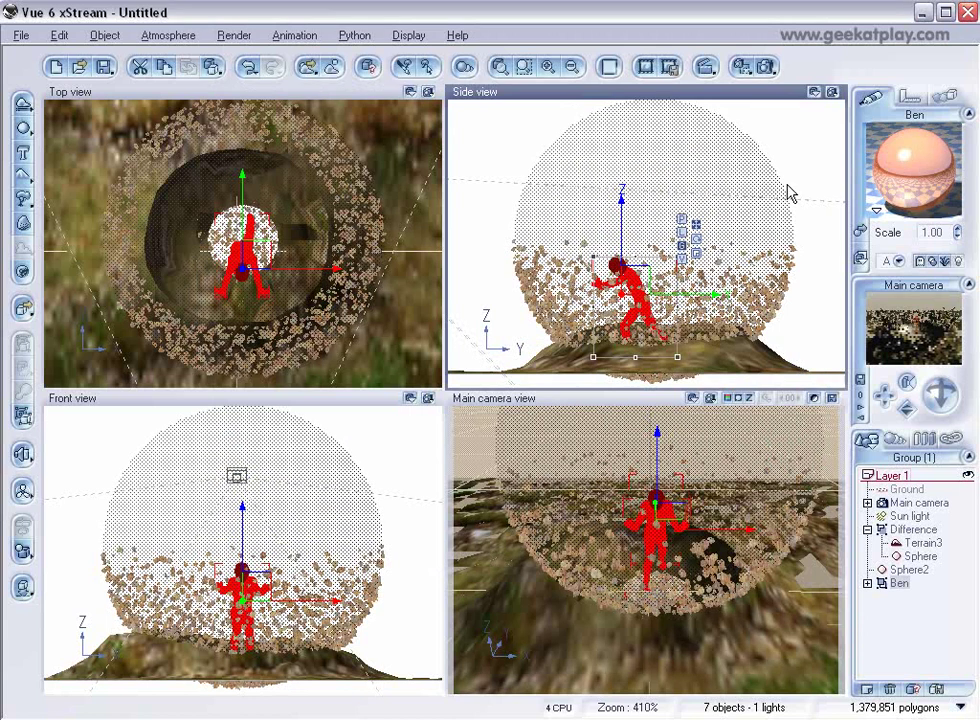
Step: Add a new sphere and give it the Green Fuzz volumetric material
left_click(23, 129)
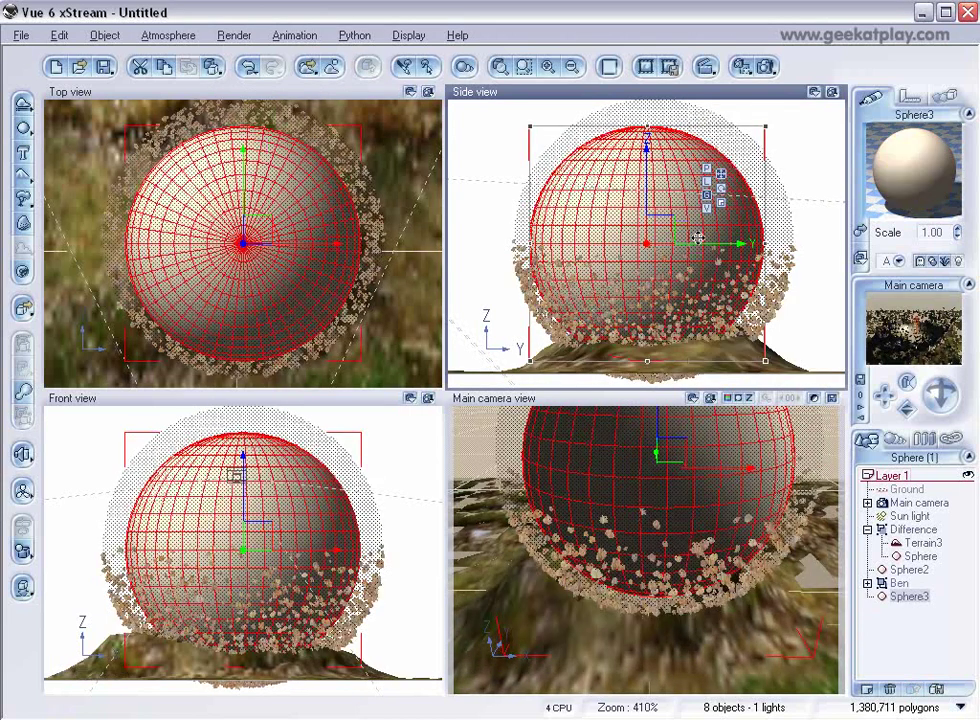
double_click(890, 195)
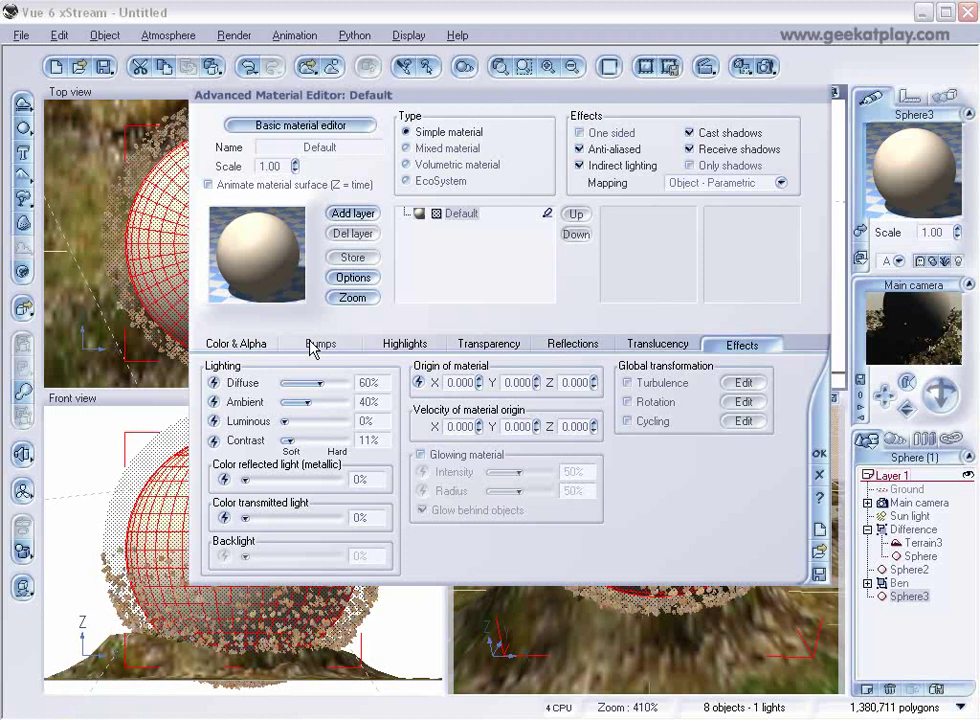
left_click(819, 474)
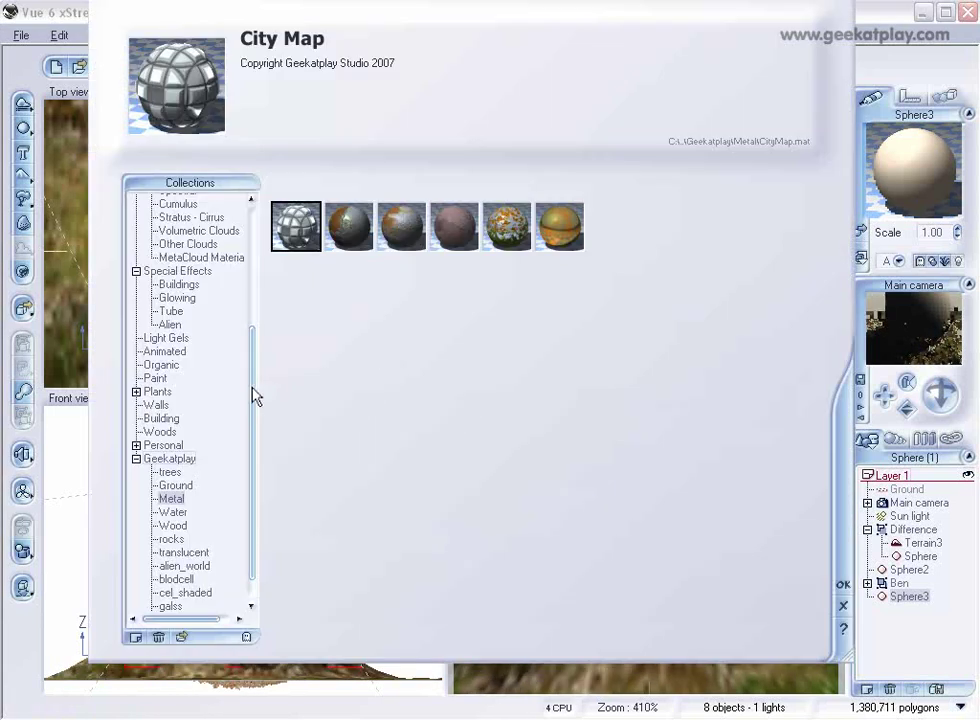
left_click_drag(253, 396, 249, 408)
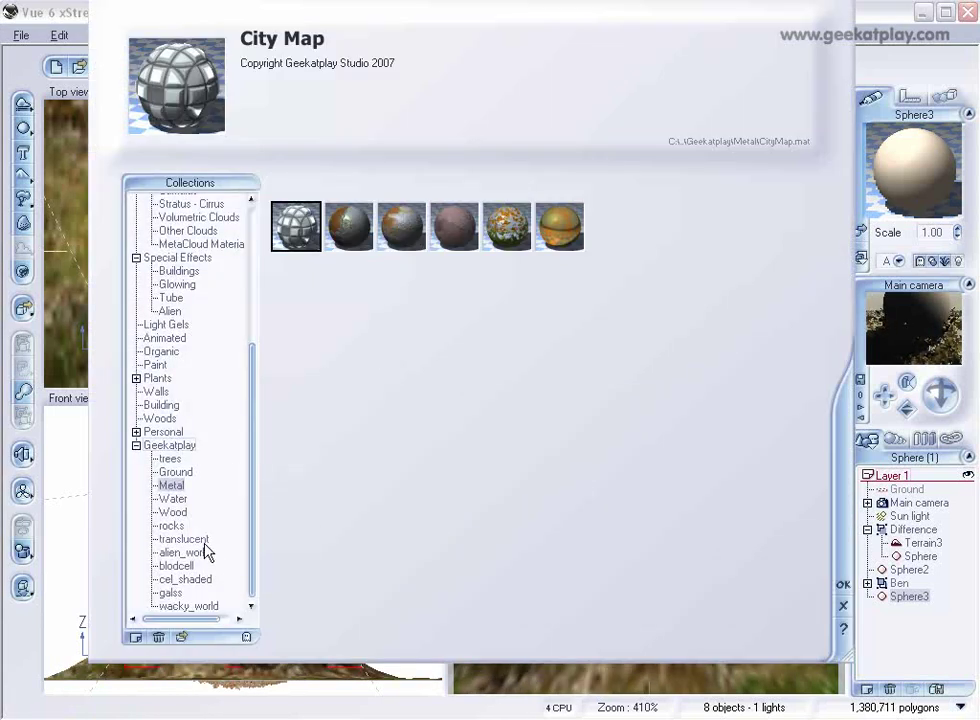
left_click_drag(247, 530, 252, 394)
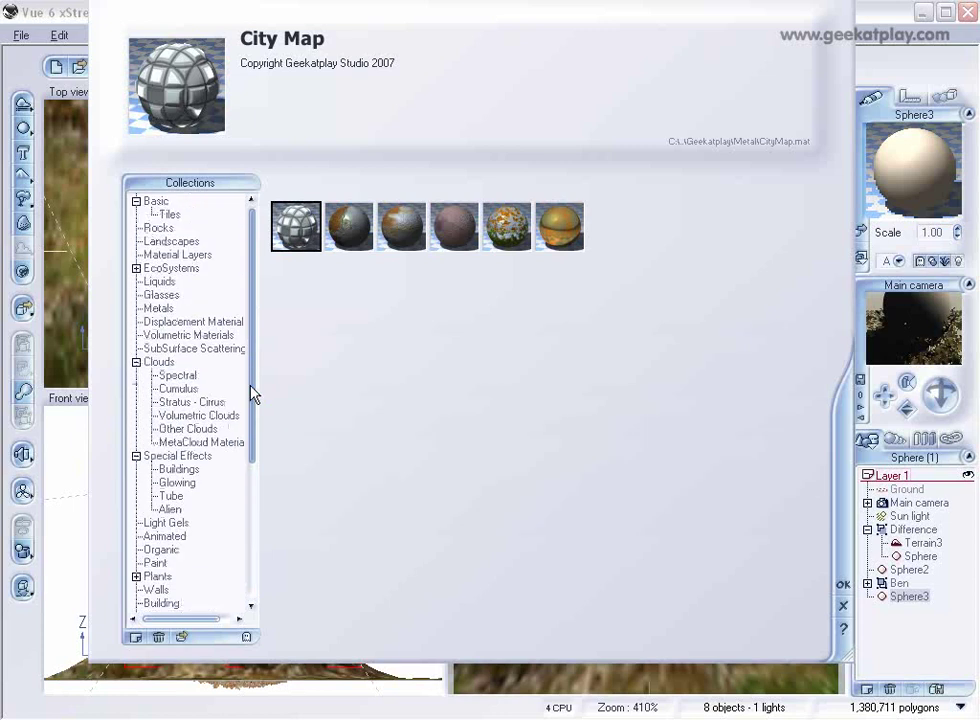
left_click(170, 338)
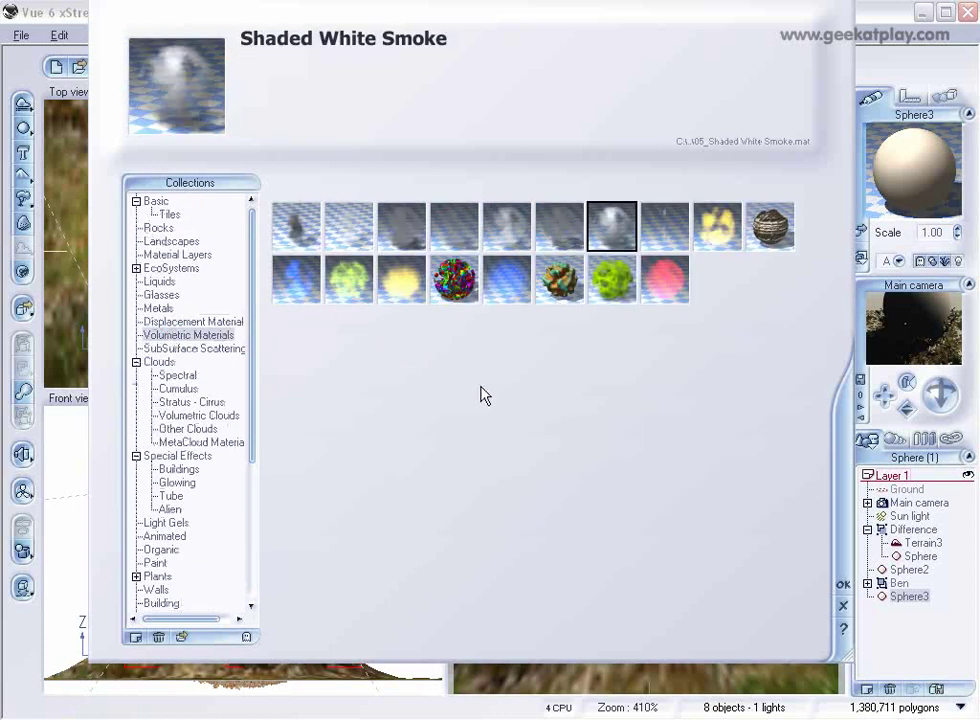
left_click(341, 281)
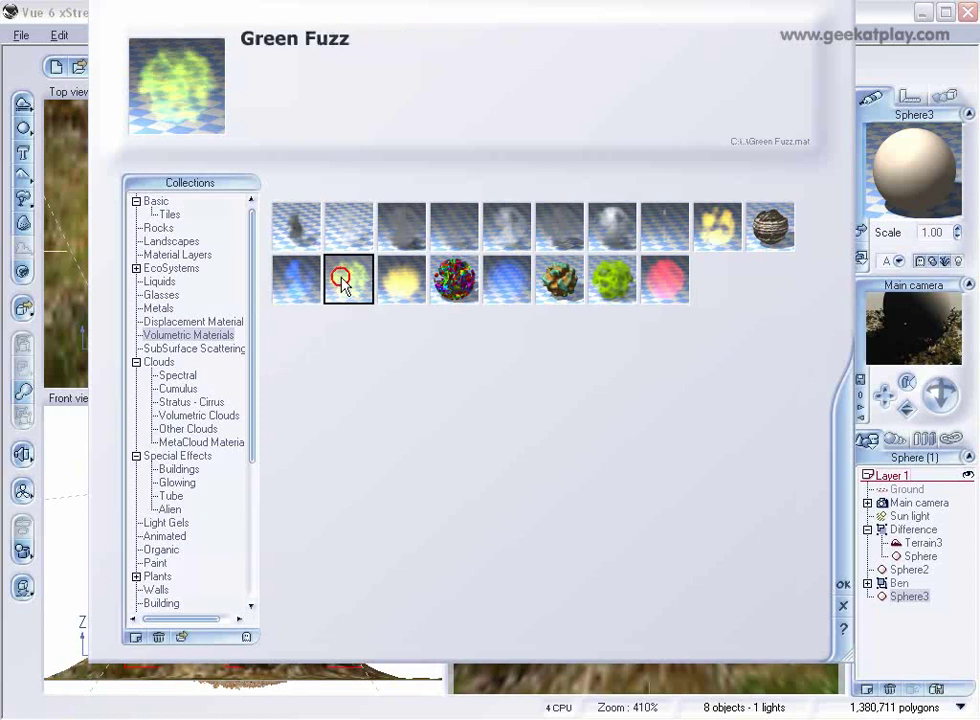
left_click(845, 587)
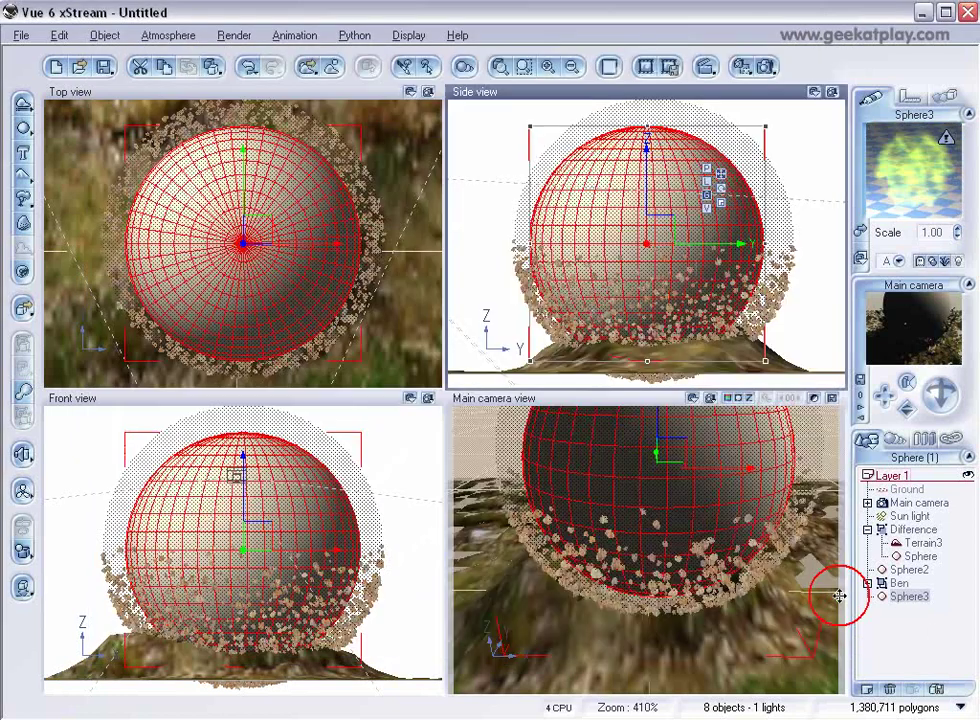
Step: Raise Green Fuzz fuzziness to 75% and lower overall density to 1.2
double_click(920, 170)
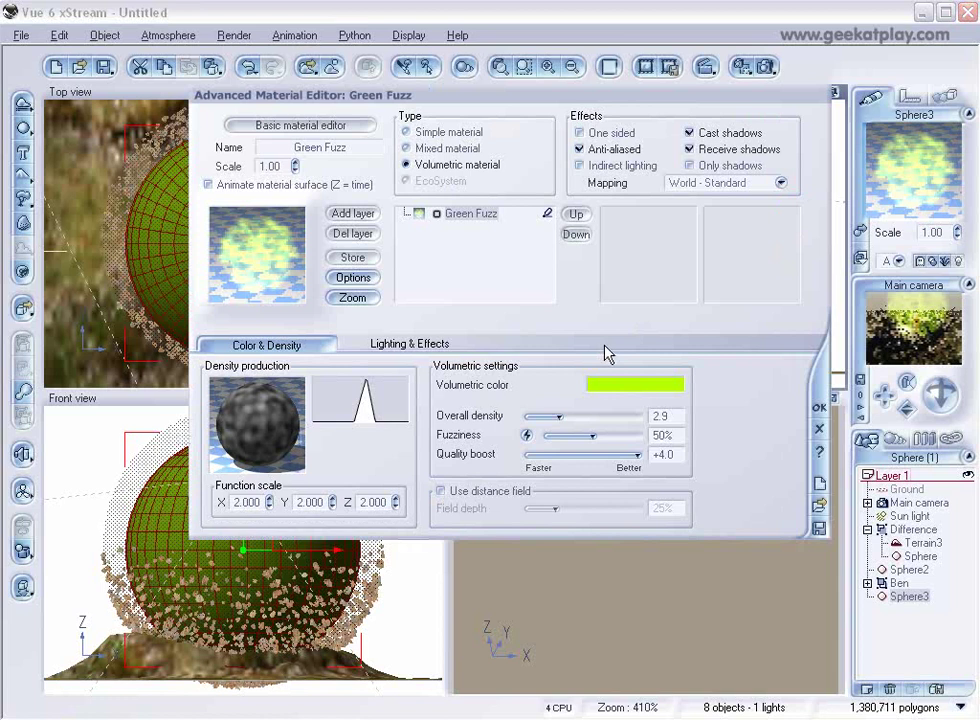
left_click(420, 345)
left_click(264, 343)
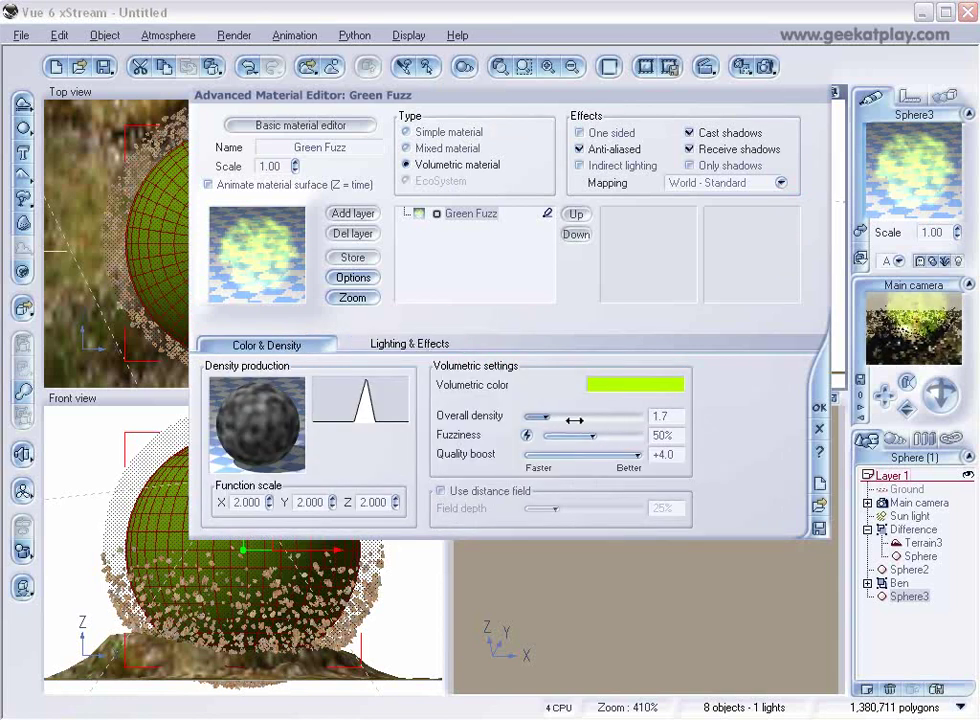
left_click_drag(592, 436, 622, 435)
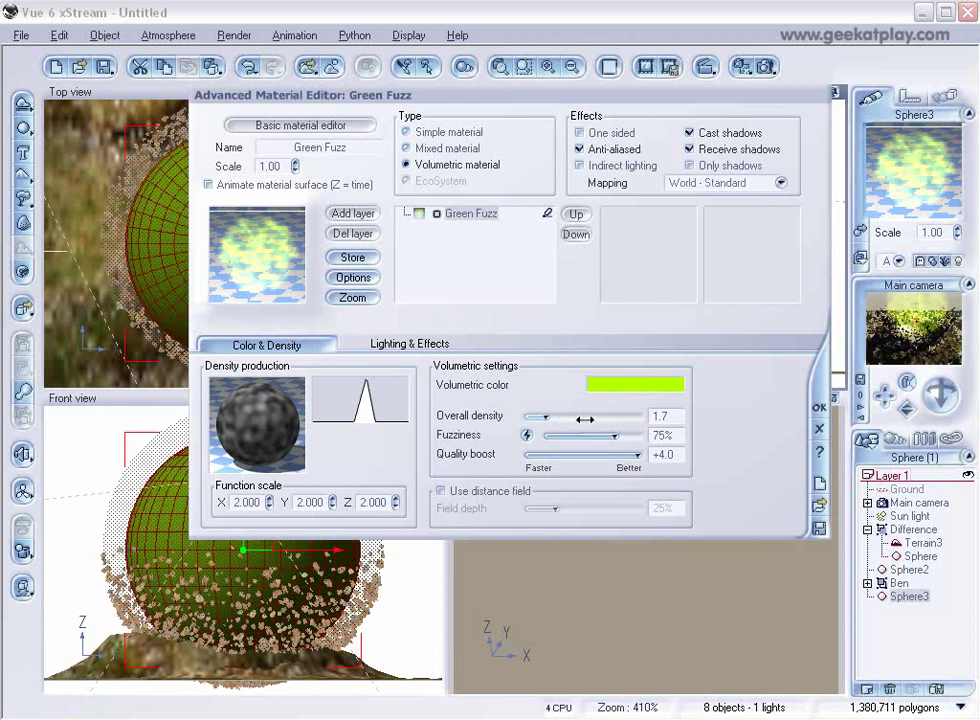
left_click_drag(547, 413, 540, 413)
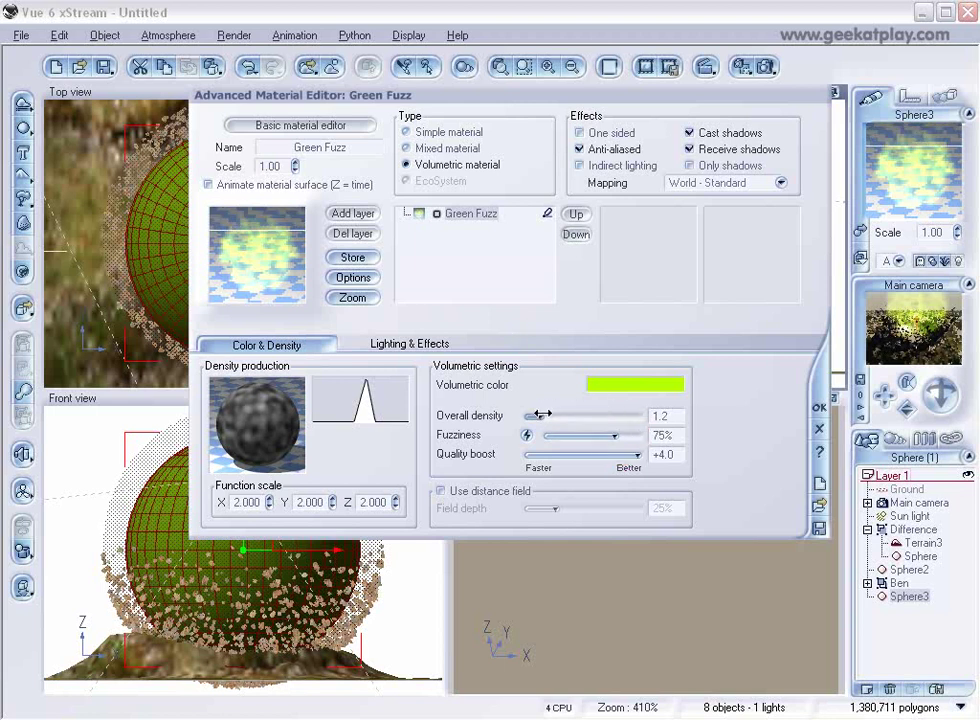
left_click(819, 408)
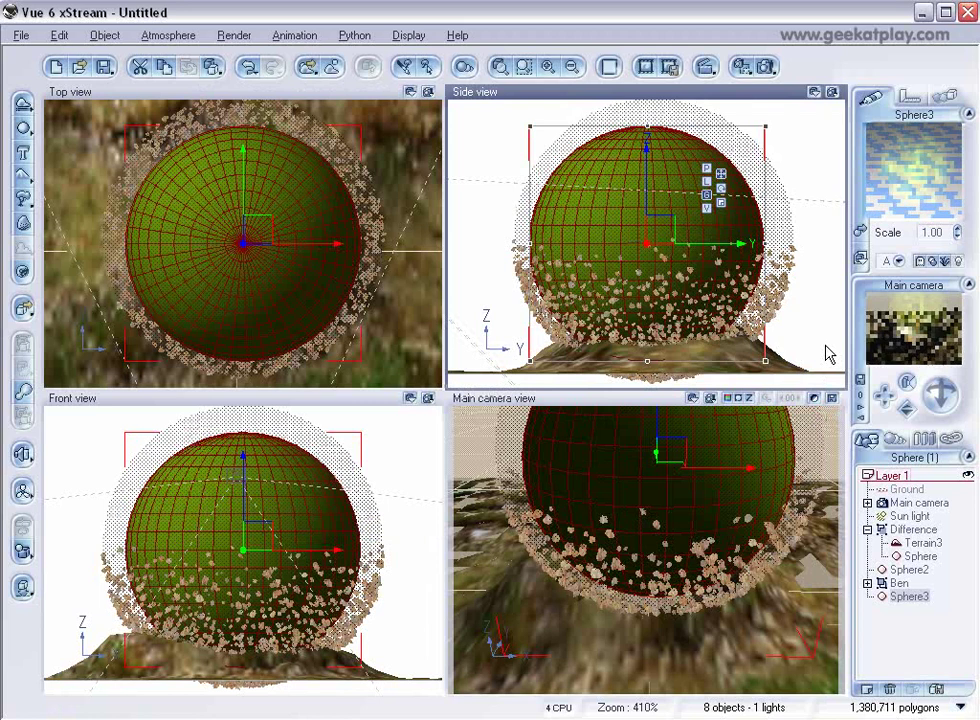
left_click(765, 66)
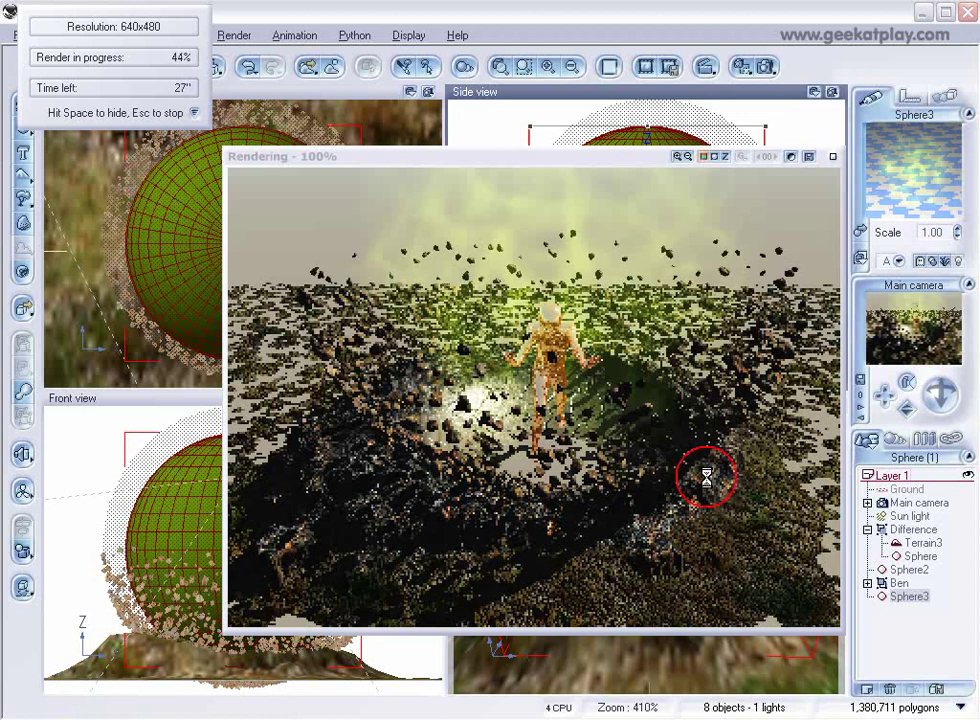
key("Escape")
Step: Close the render window and apply the Liquids > Tropical water material to the Ground plane
right_click(592, 328)
left_click(617, 475)
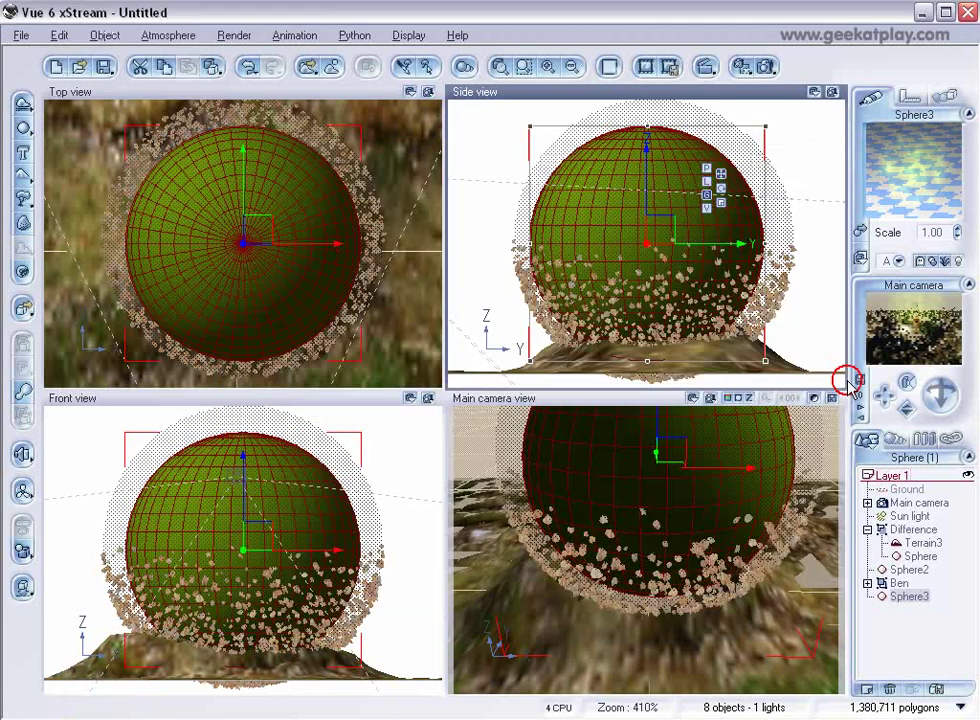
left_click(906, 489)
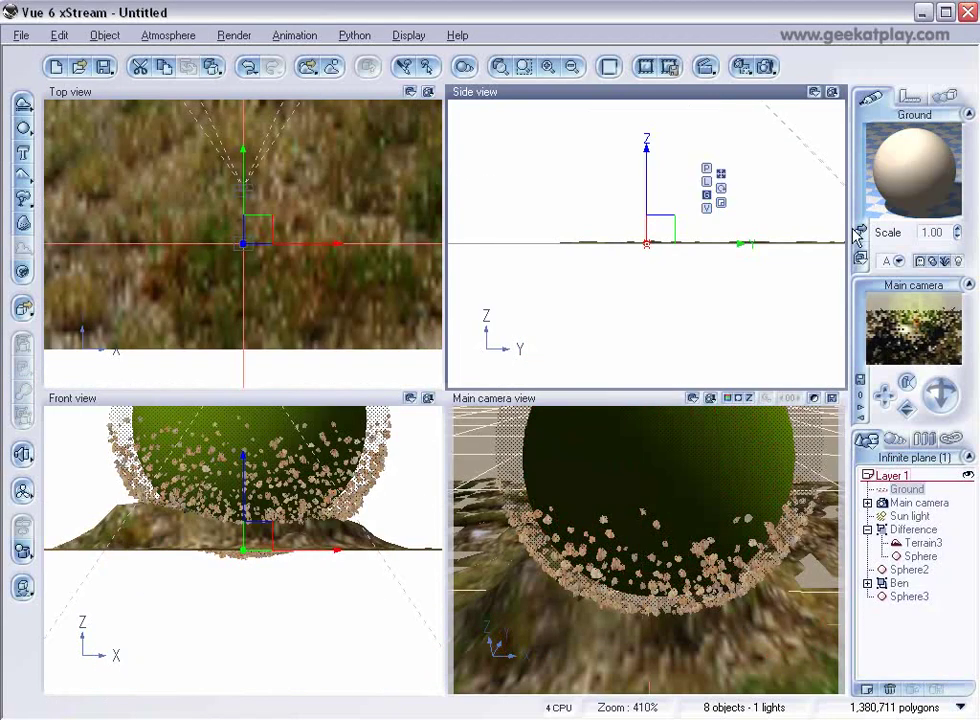
left_click(859, 232)
left_click_drag(254, 429, 258, 337)
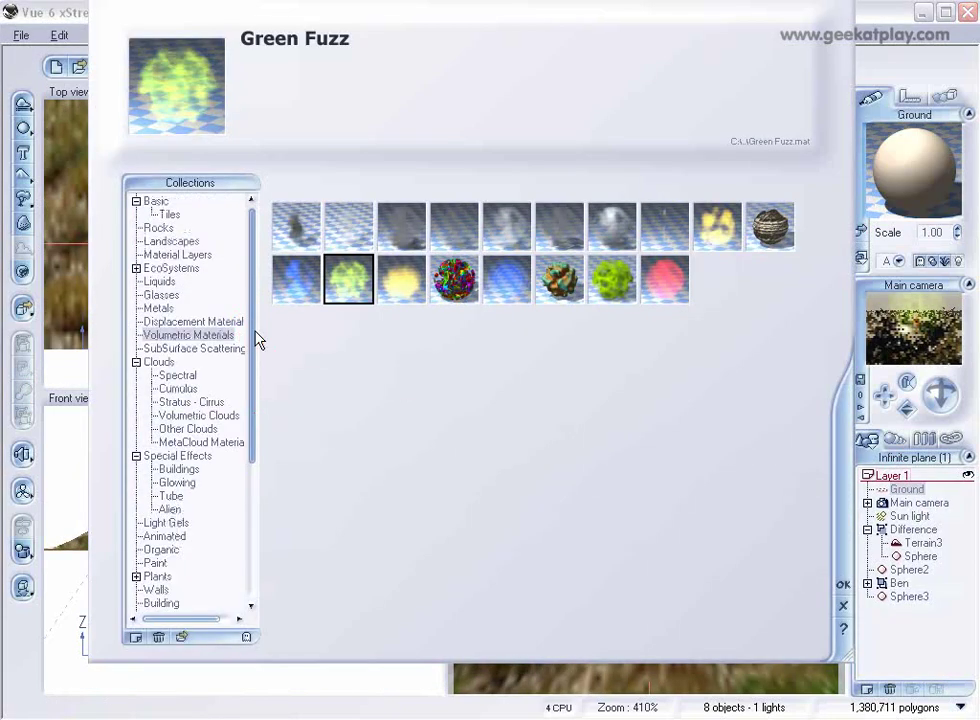
left_click(160, 283)
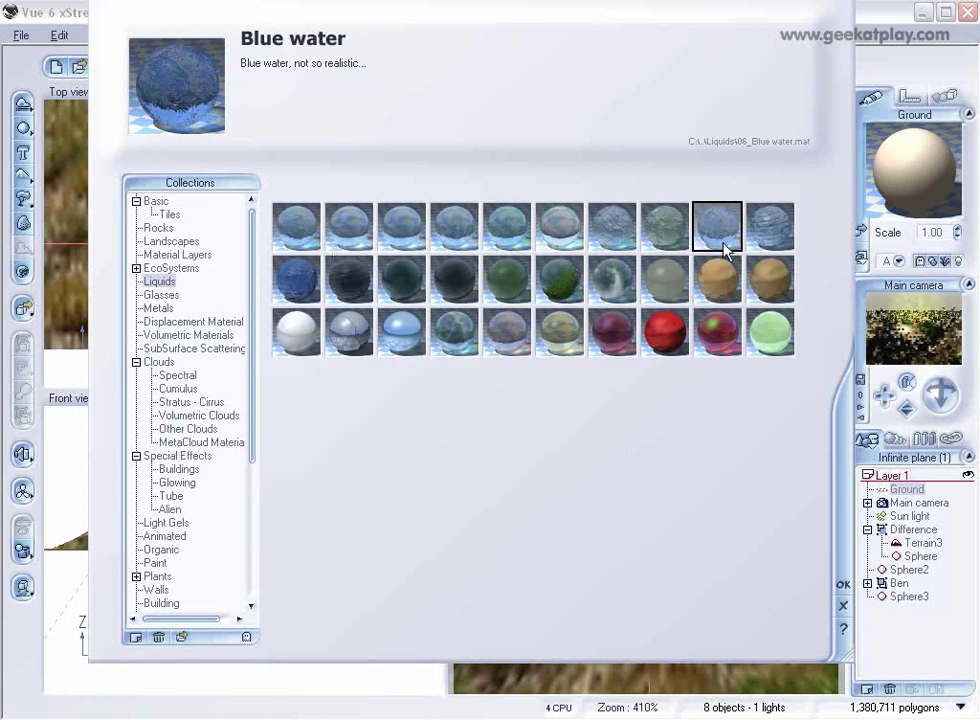
left_click(514, 241)
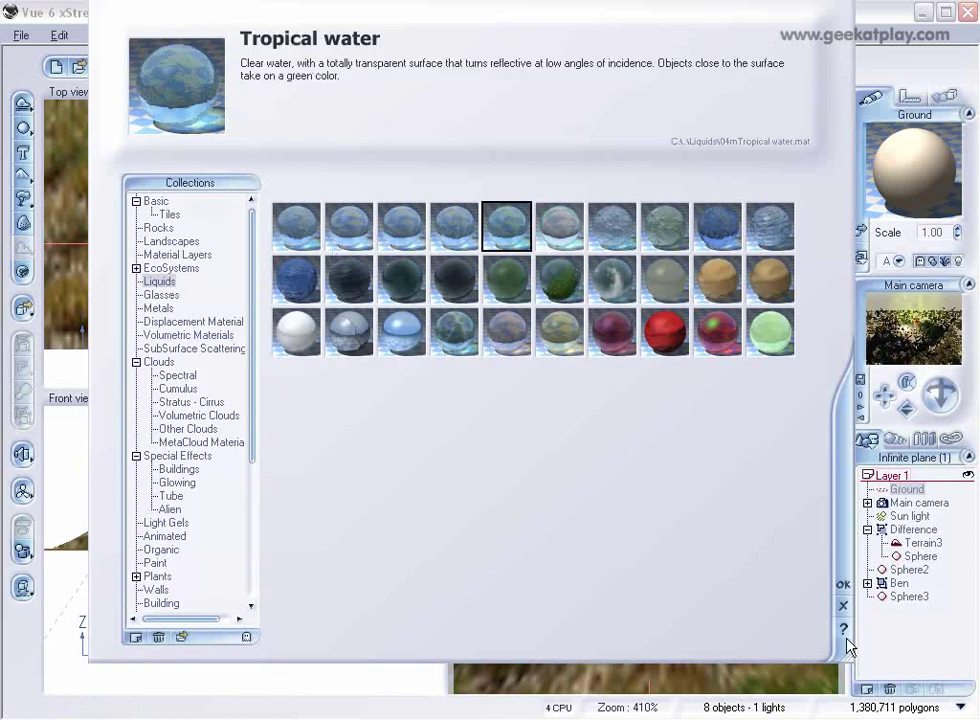
left_click(837, 584)
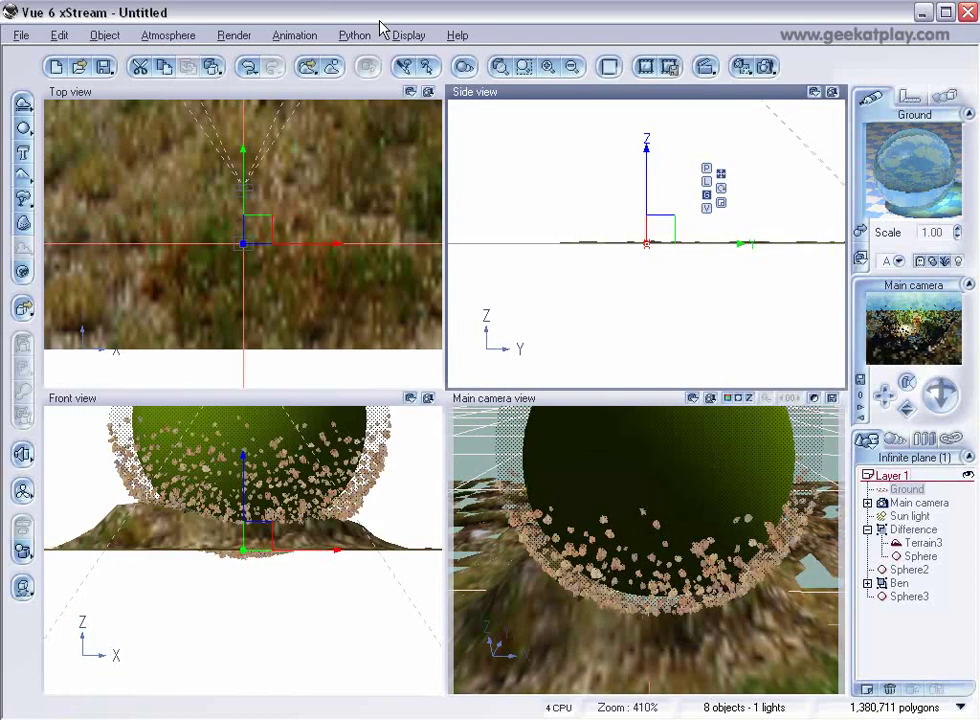
Step: Load the Geekatplay 'Soft Background light for modeling' atmosphere preset
left_click(160, 35)
left_click(158, 52)
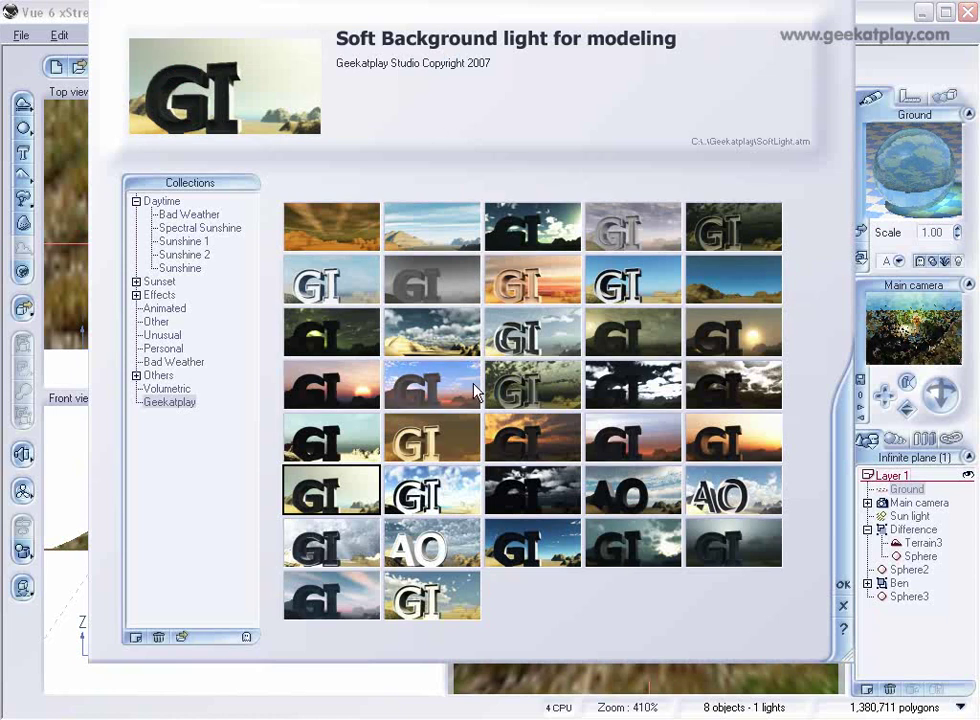
left_click(840, 586)
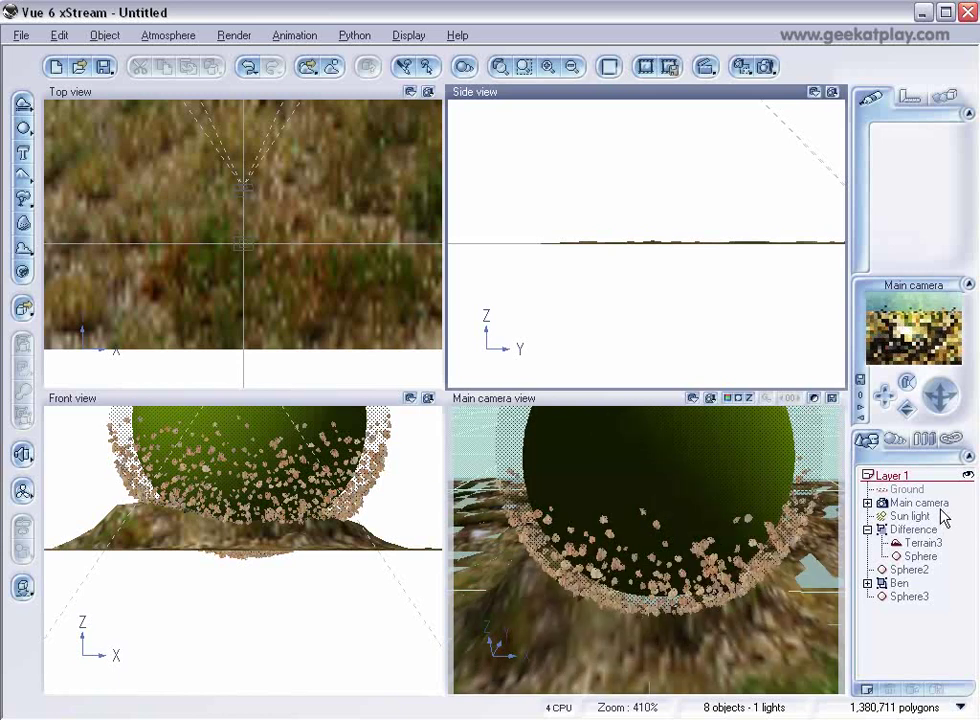
Step: Reposition the Main camera in the Side view so the horizon shows beyond the sphere
left_click(932, 502)
right_click_drag(788, 245, 648, 171)
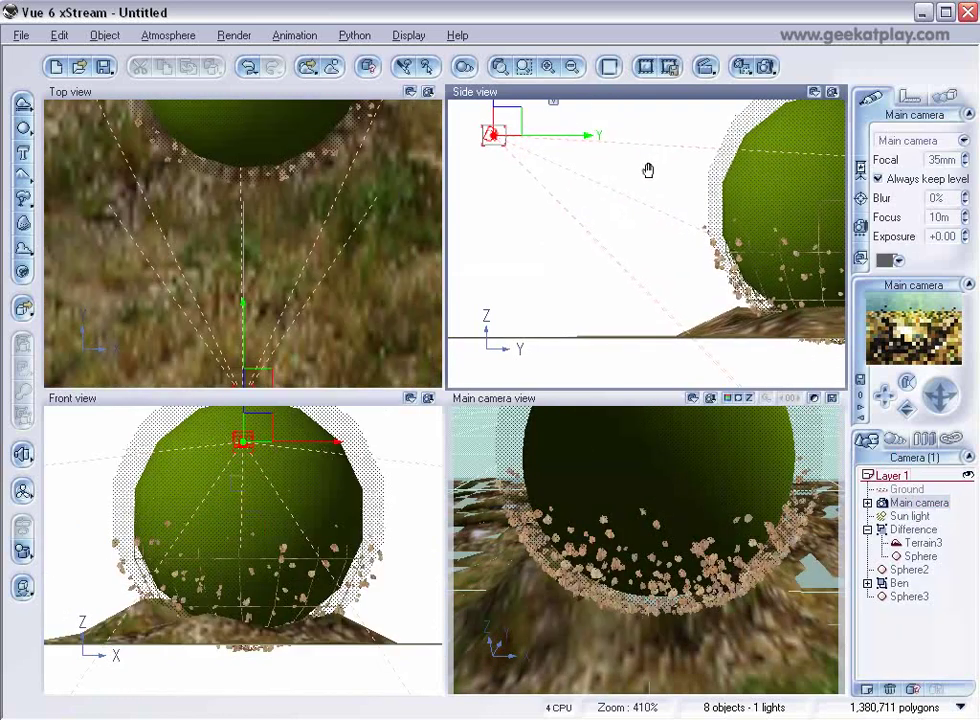
mouse_move(940, 395)
left_mouse_down()
mouse_move(940, 405)
mouse_move(940, 390)
left_mouse_up()
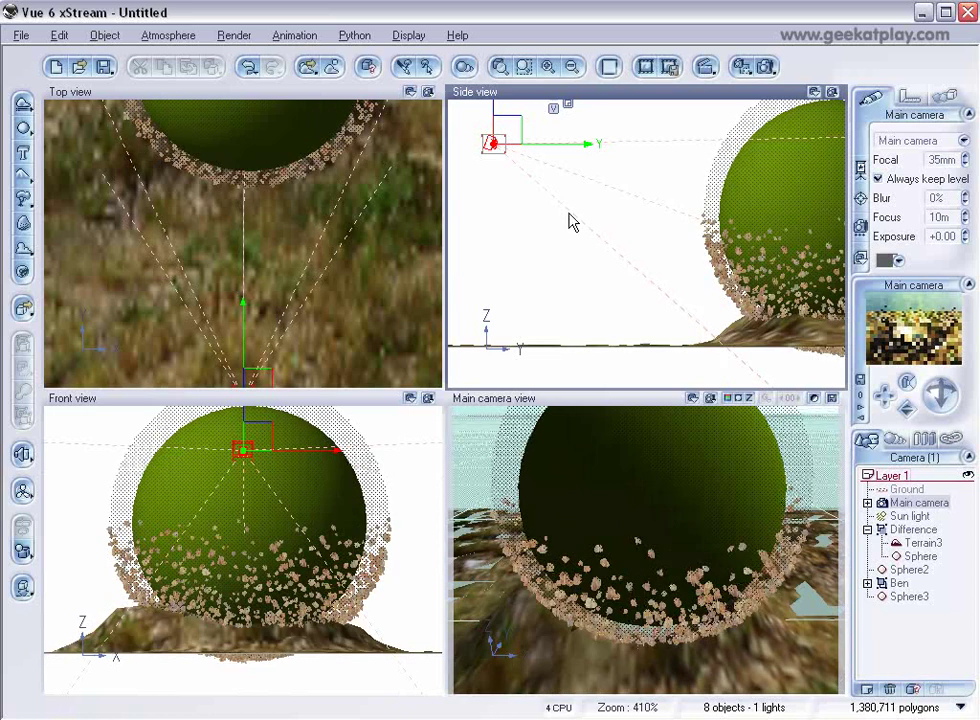
left_click_drag(494, 140, 516, 149)
left_click_drag(523, 152, 720, 305)
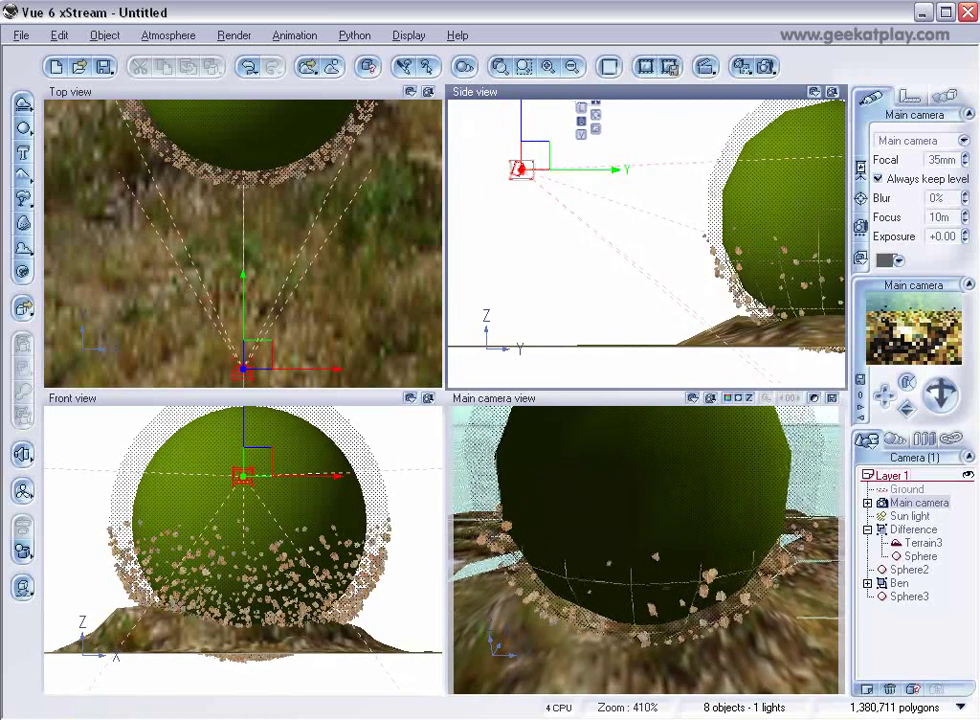
Step: Set render options to the Final preset at 800x600 resolution
left_click(766, 68)
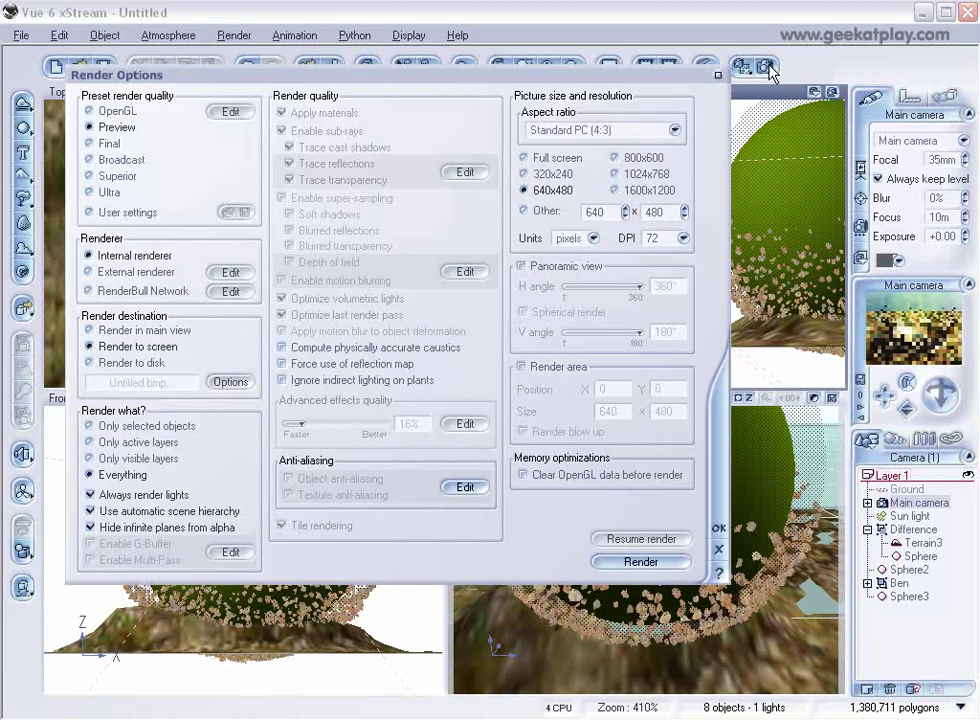
left_click(100, 144)
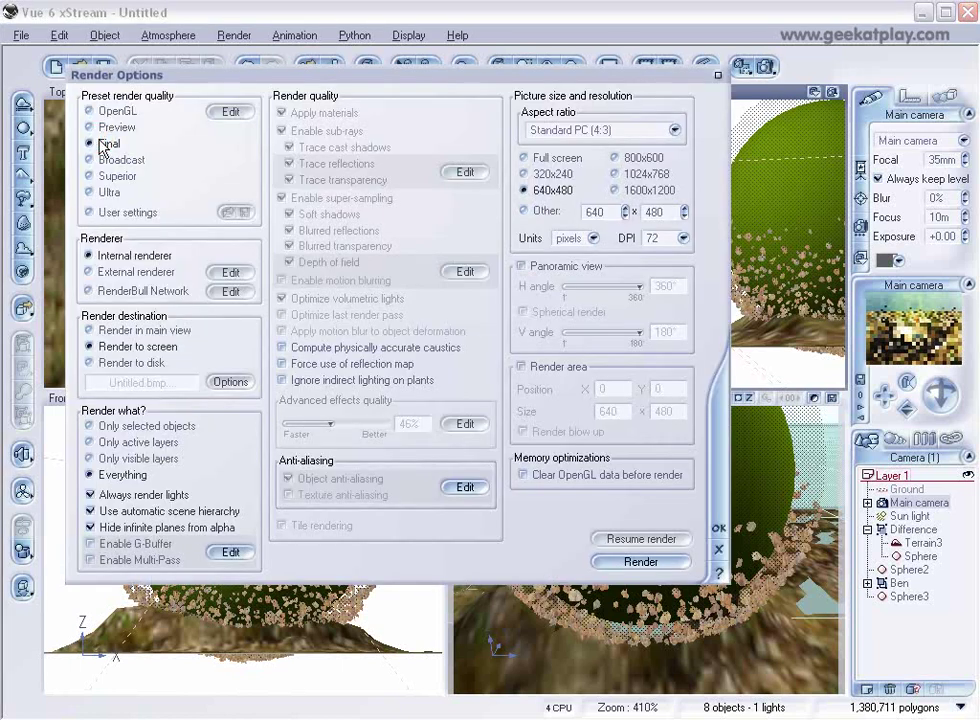
left_click(618, 158)
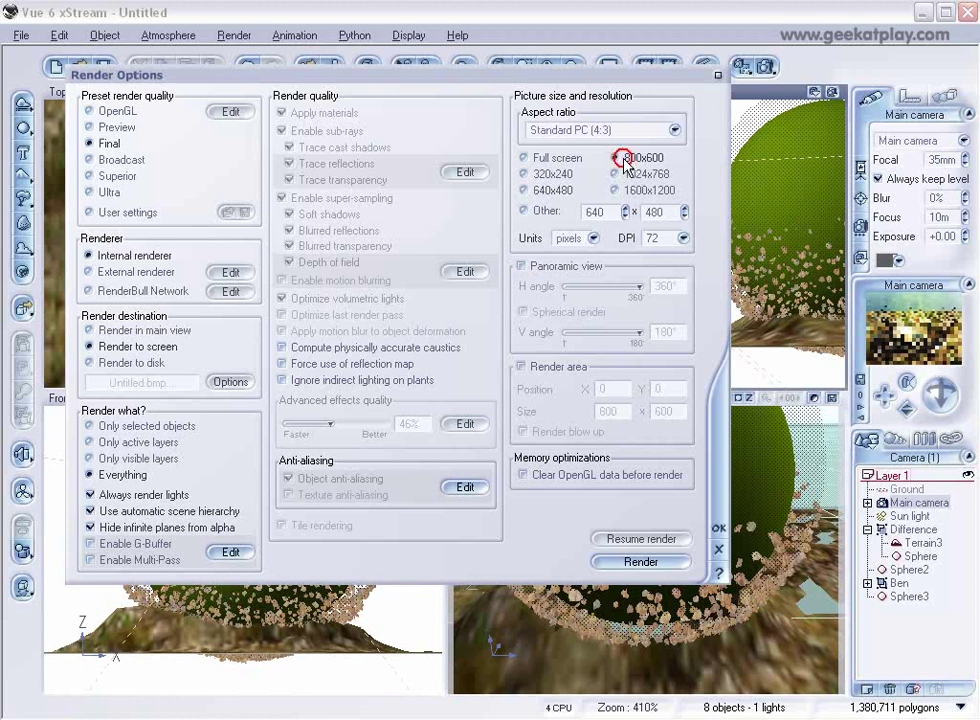
left_click(718, 528)
Step: Start the Final-quality 800x600 render of the crater scene
left_click(765, 66)
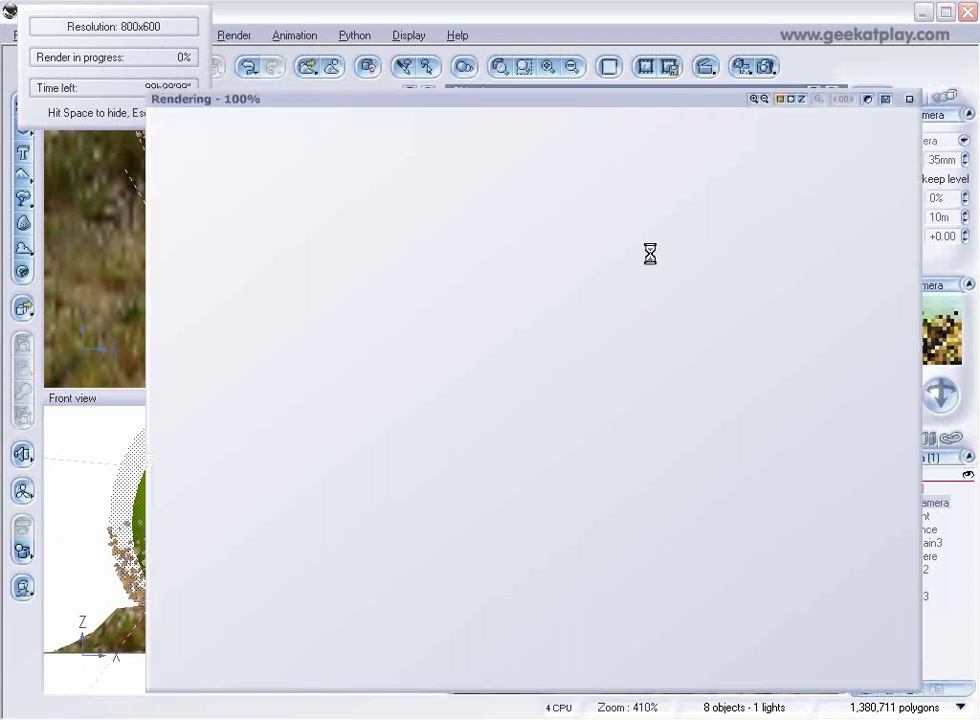